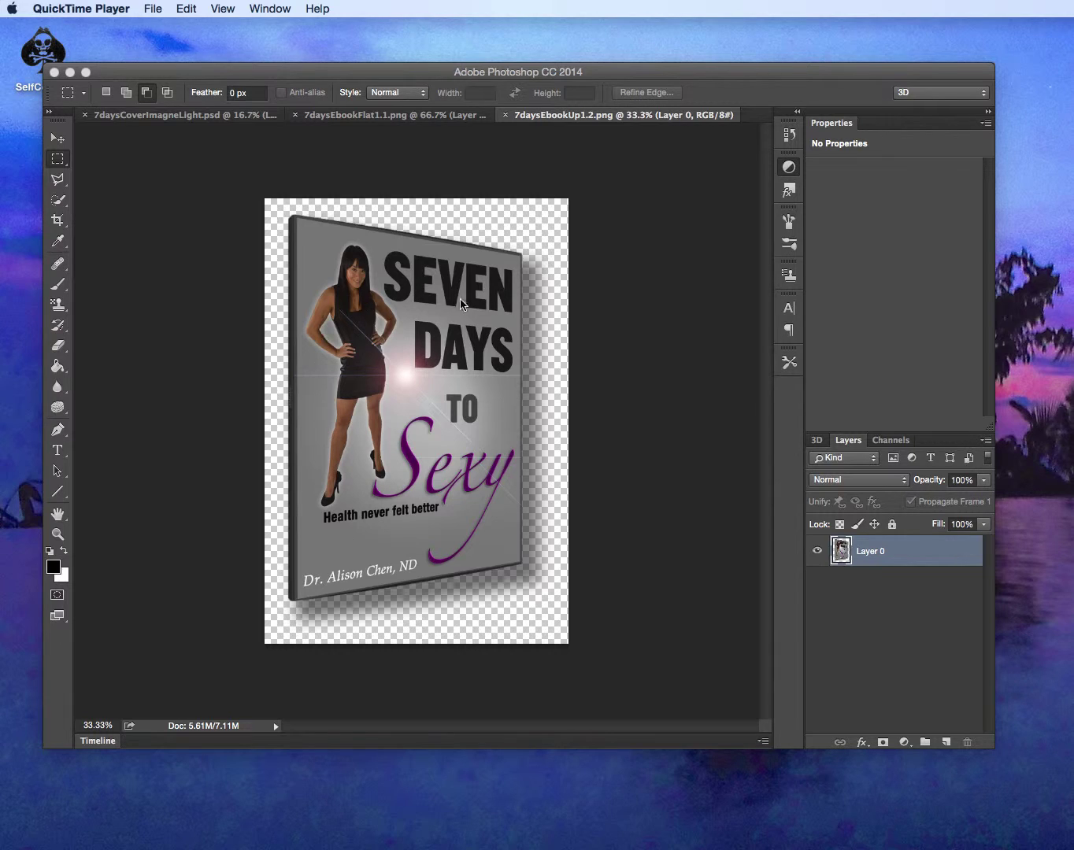
Look at the 7daysEbookFlat1.1.png mockup and bring up the 7daysCoverImagneLight.psd document.
click(426, 119)
click(427, 120)
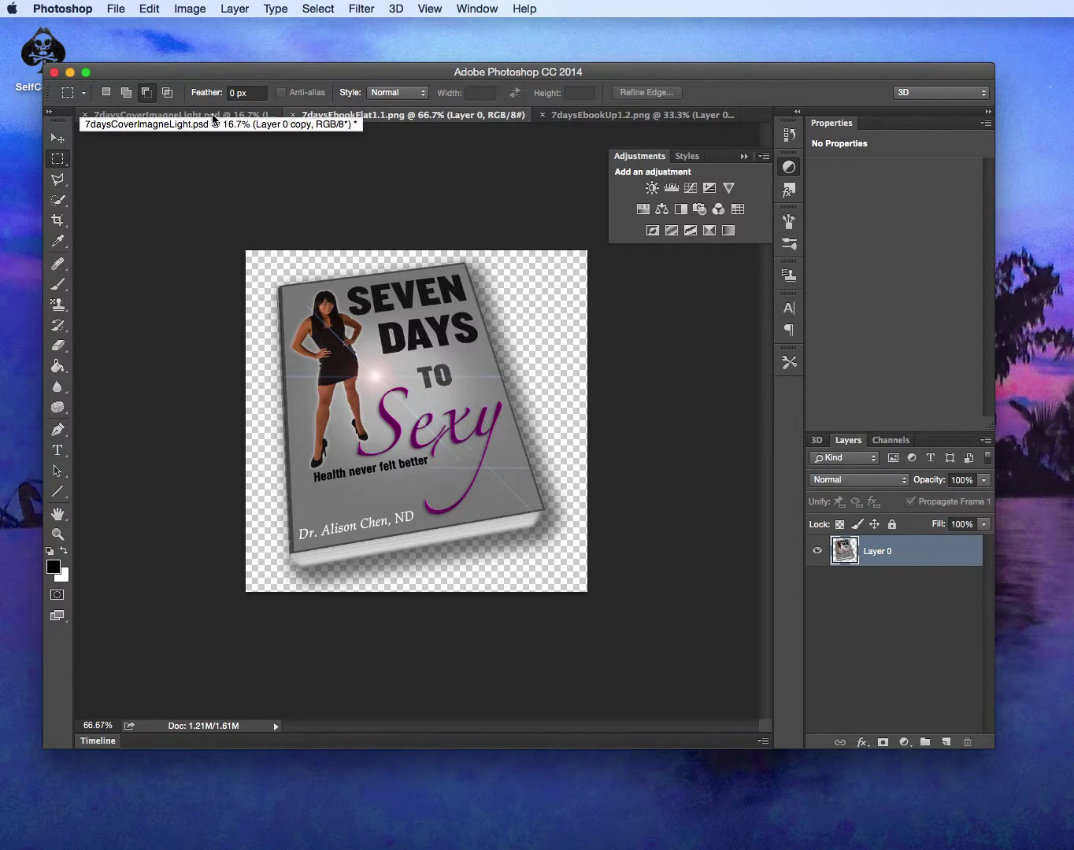
click(208, 119)
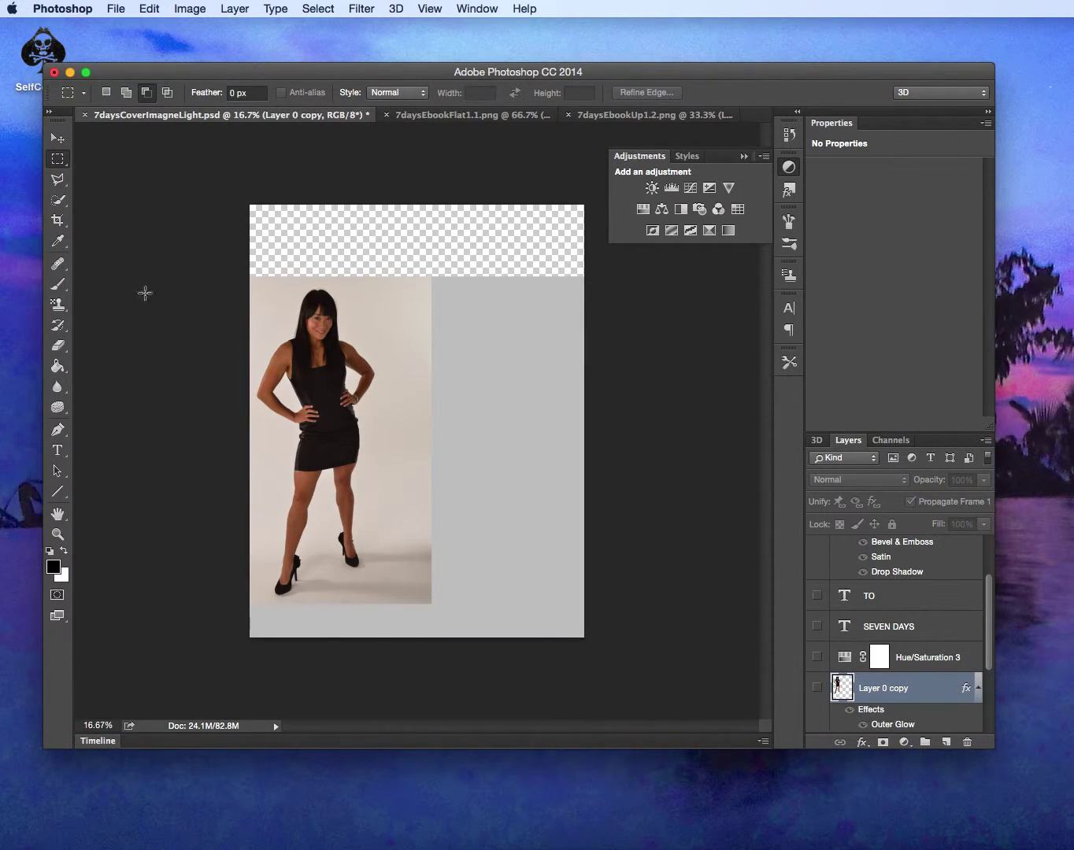
Activate the Quick Selection tool and enlarge the window so the woman's full figure fits at 33.3% zoom.
click(58, 202)
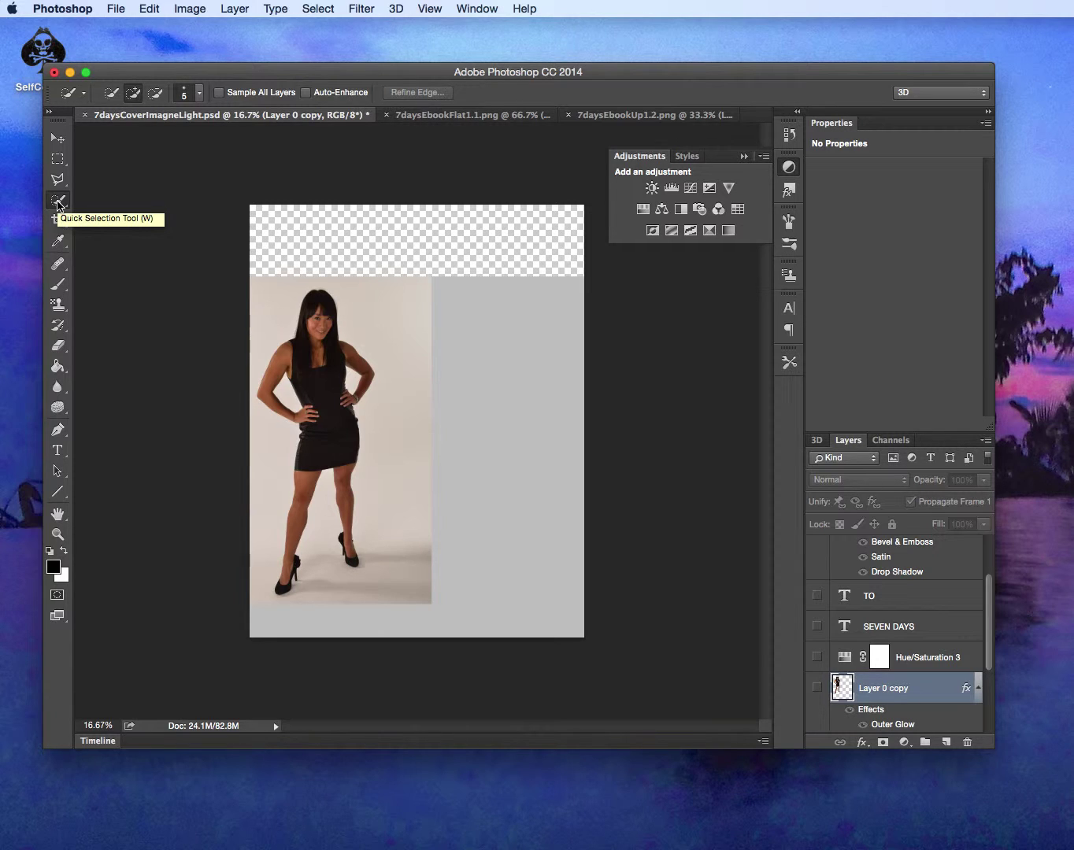
key(super+plus)
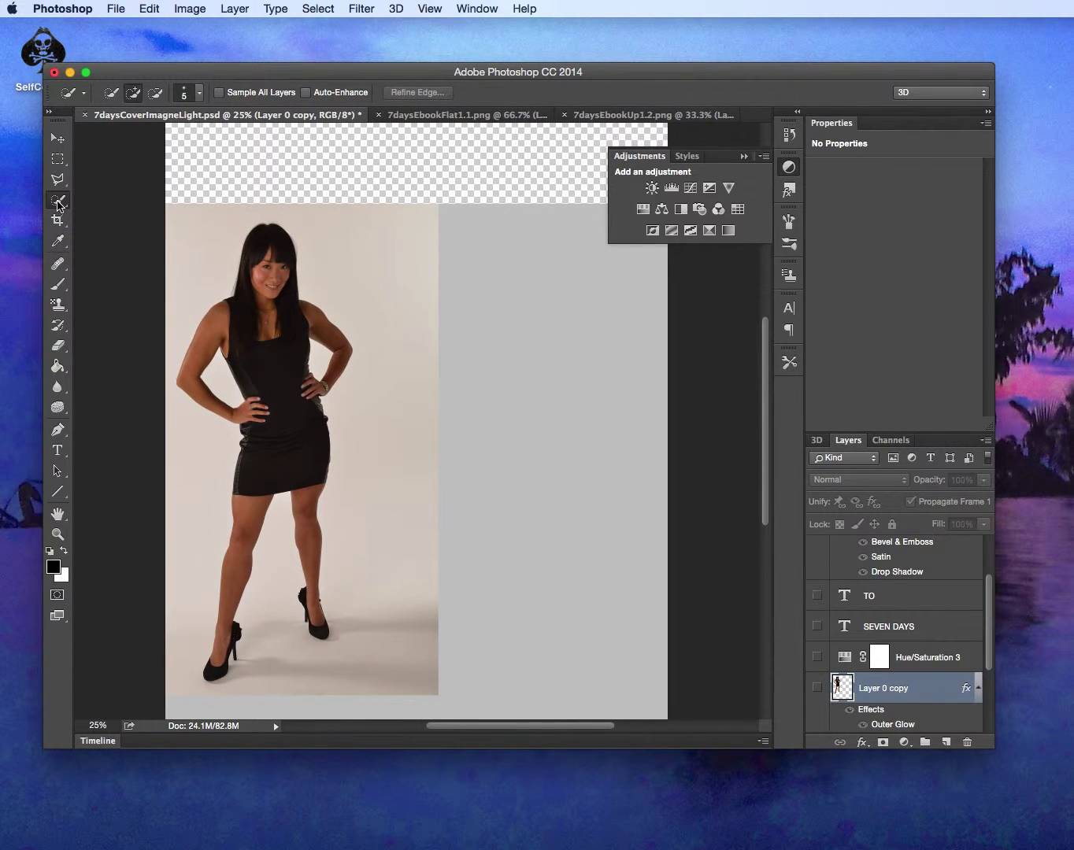
key(super+plus)
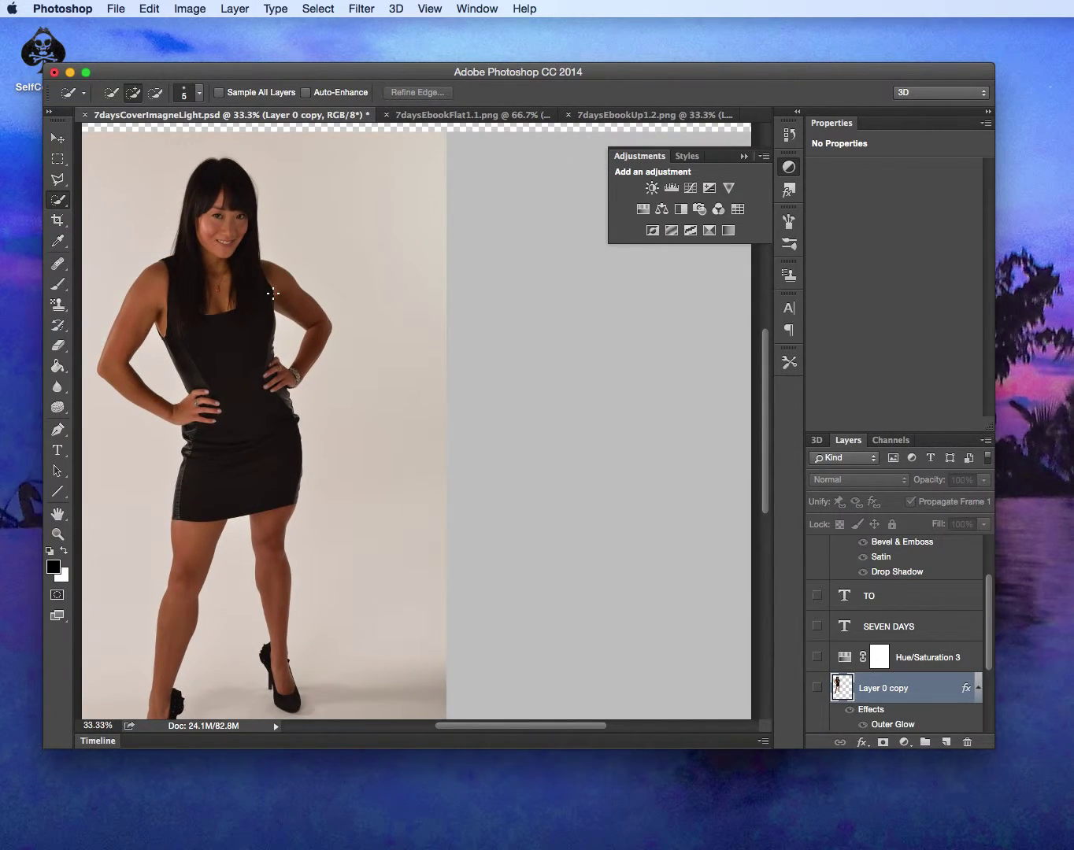
scroll(273, 294, left, 2)
scroll(272, 294, down, 1)
scroll(272, 294, up, 1)
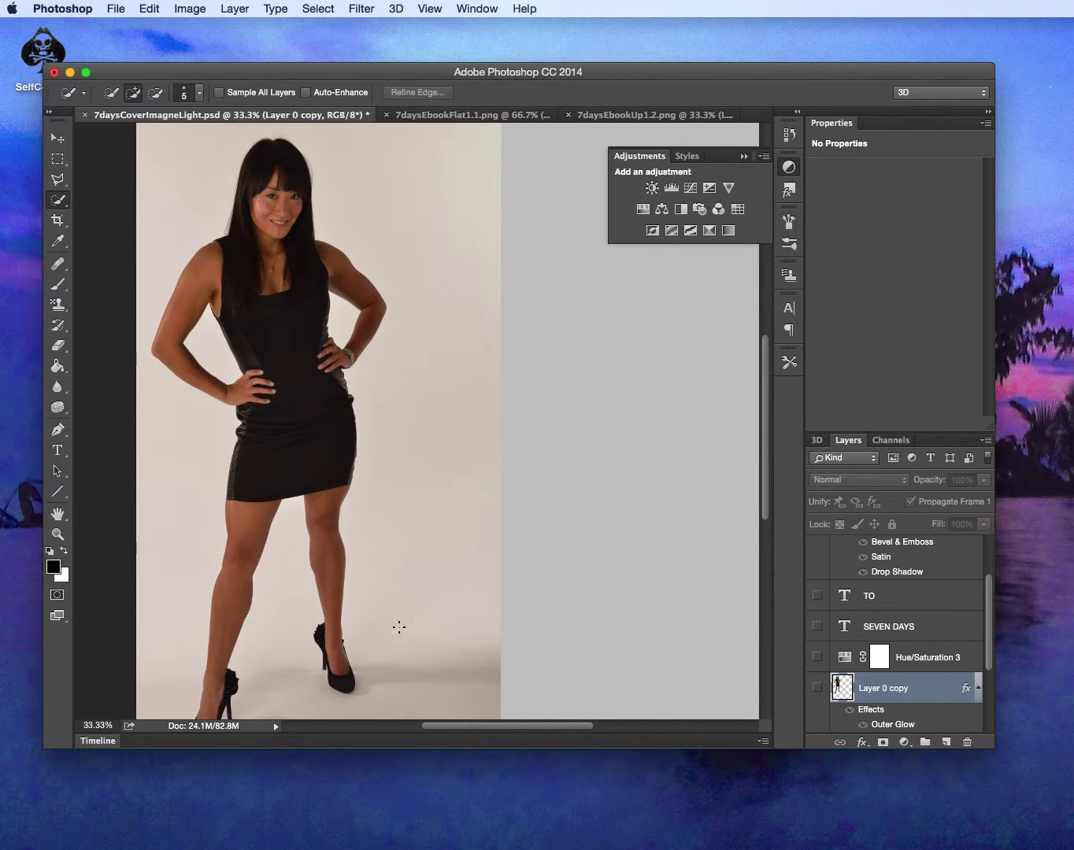
drag(422, 752, 423, 817)
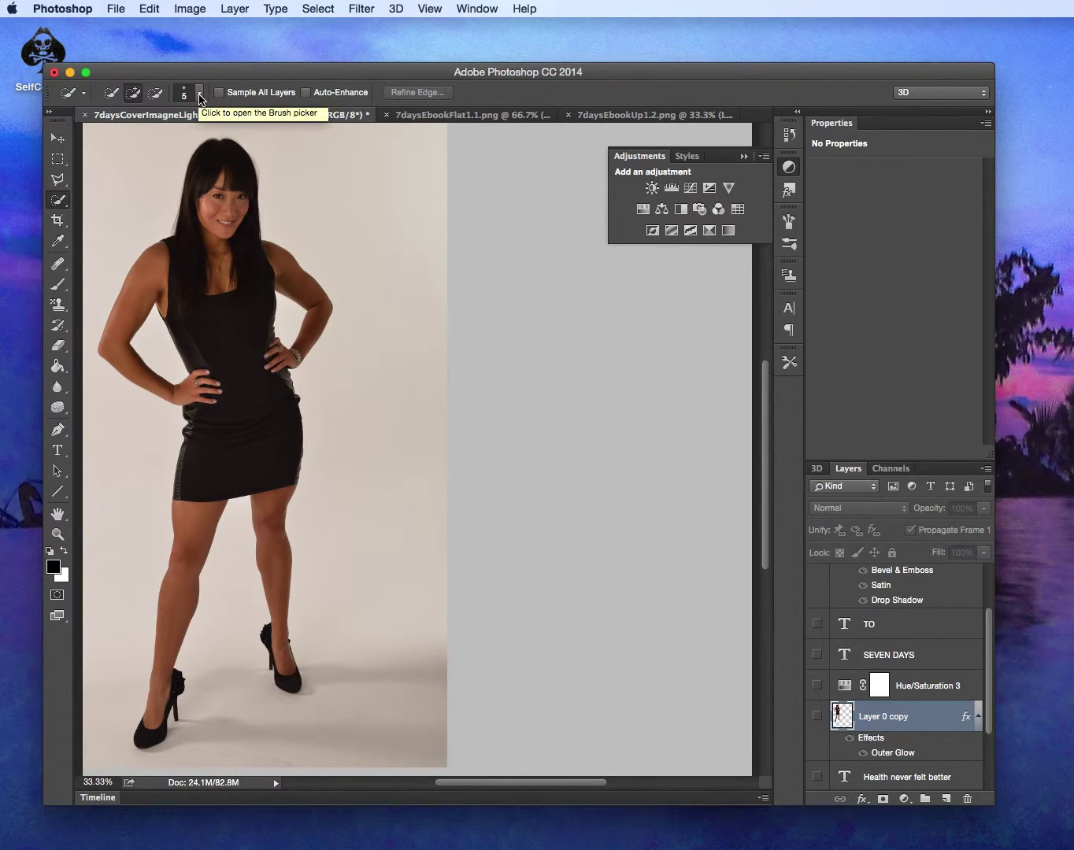
click(200, 96)
click(200, 96)
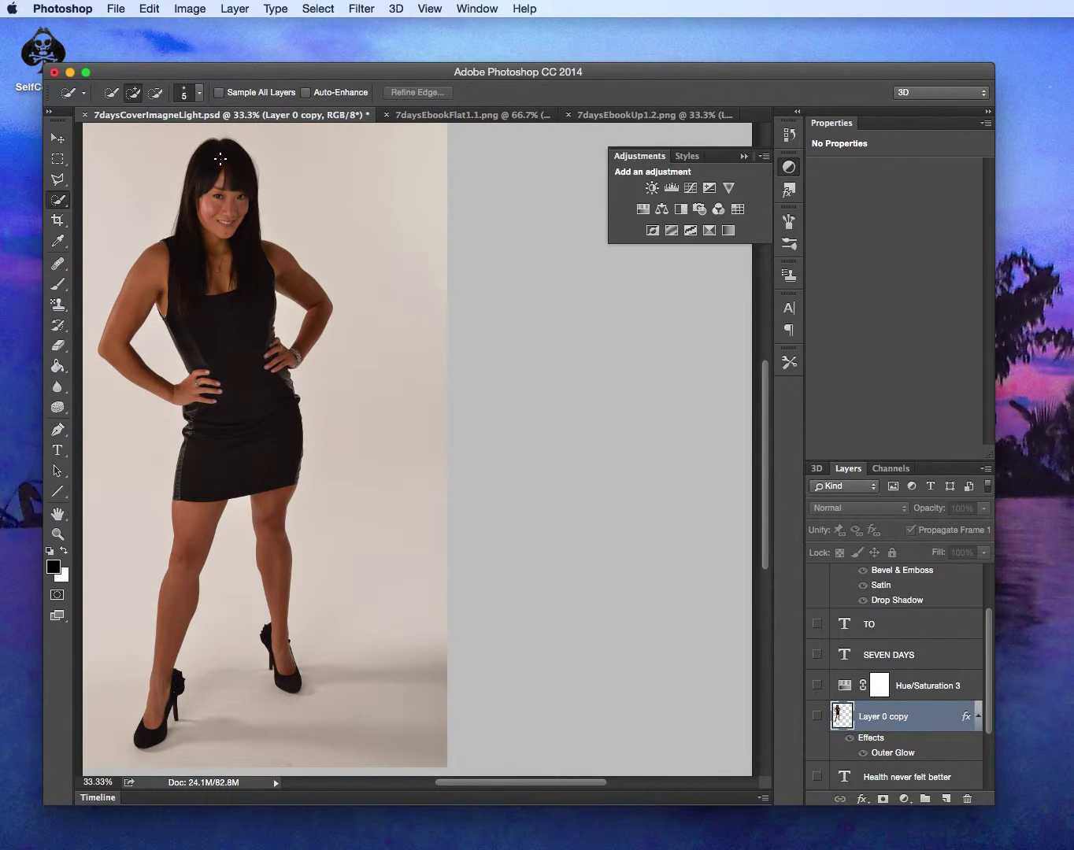
Discard the trial selection made on Layer 0 copy and make Layer 0 the active layer.
drag(222, 170, 230, 295)
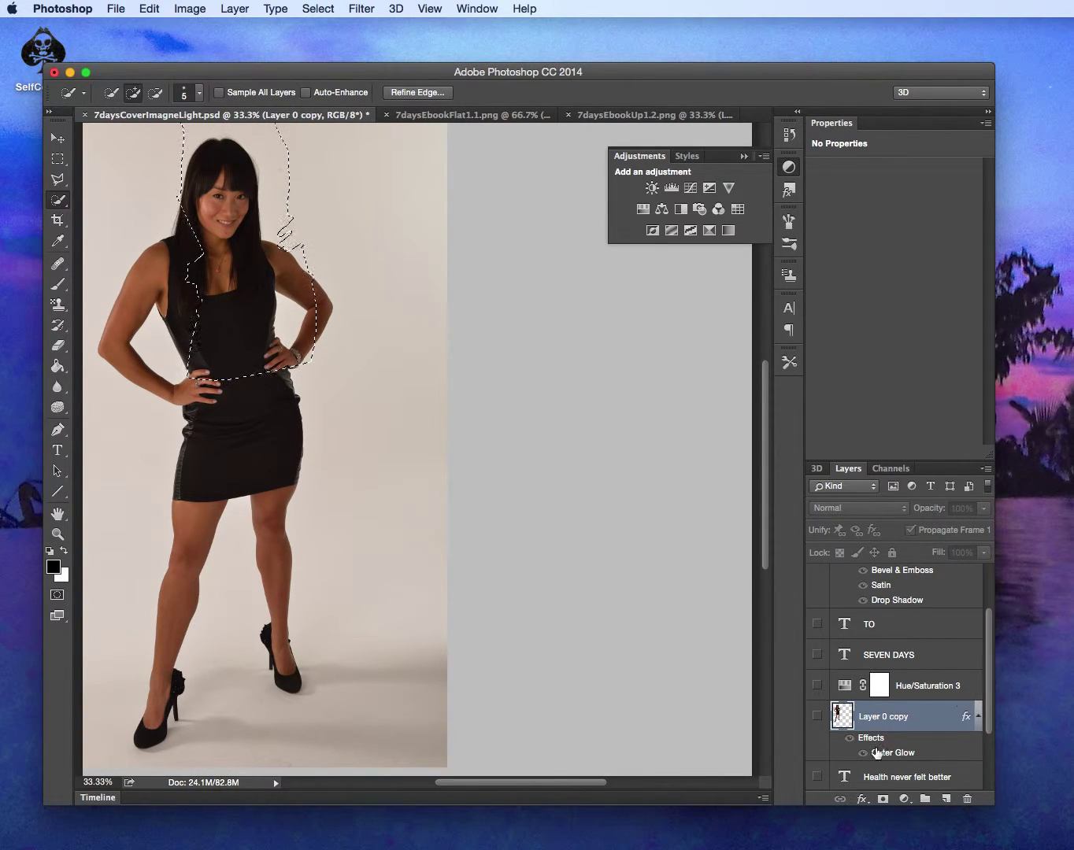
scroll(876, 754, down, 3)
click(872, 776)
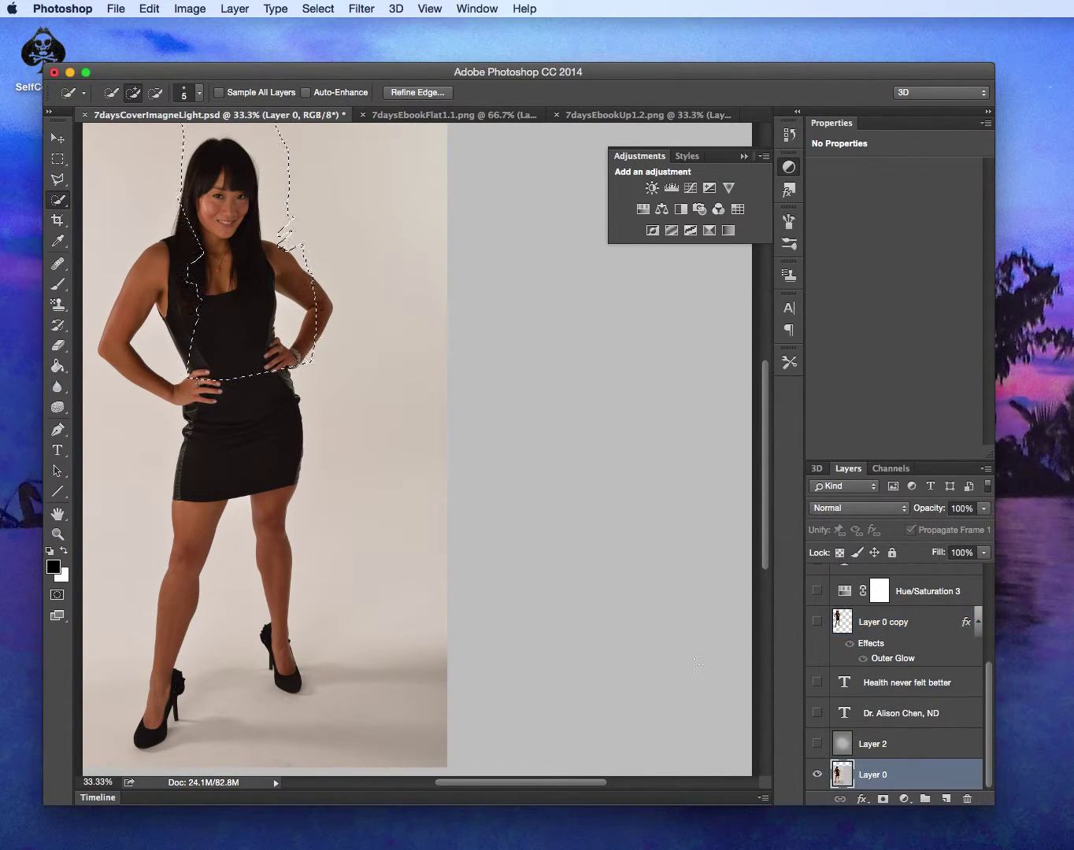
key(super+d)
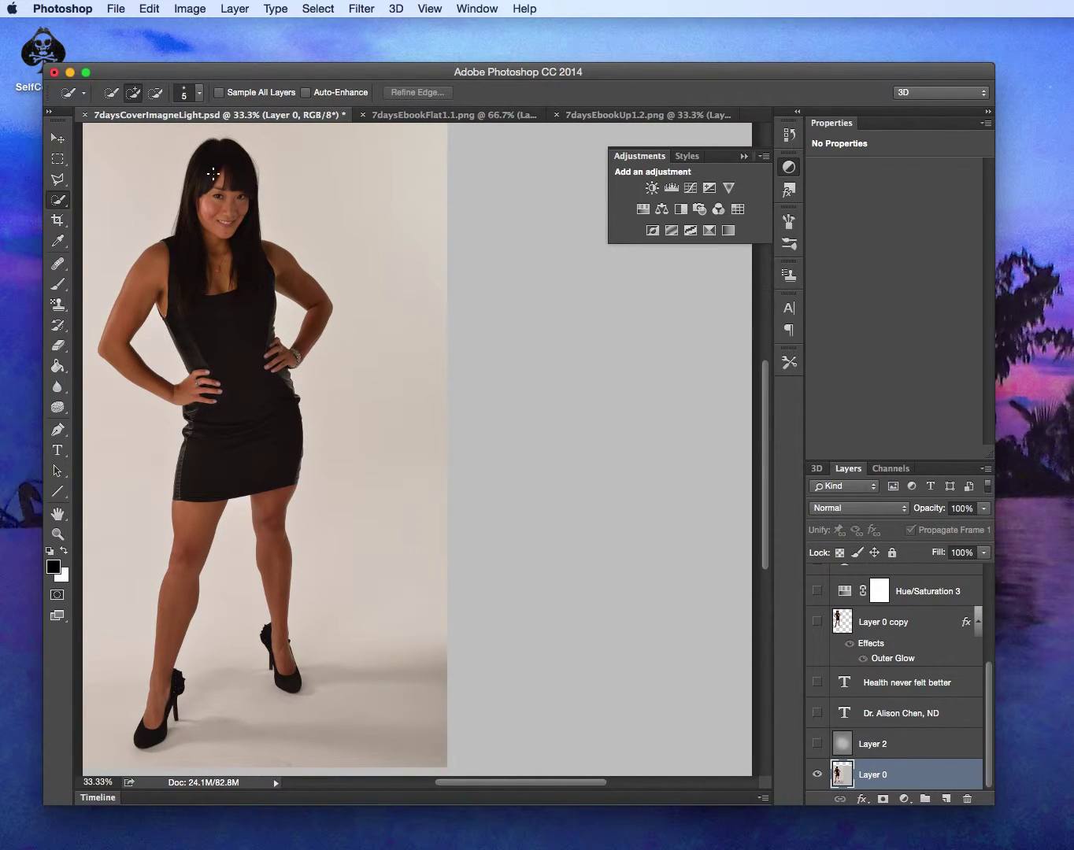
Quick-select the woman's whole figure on Layer 0, including arms, legs and shoes, and subtract the background gap inside her bent arm.
drag(222, 167, 226, 315)
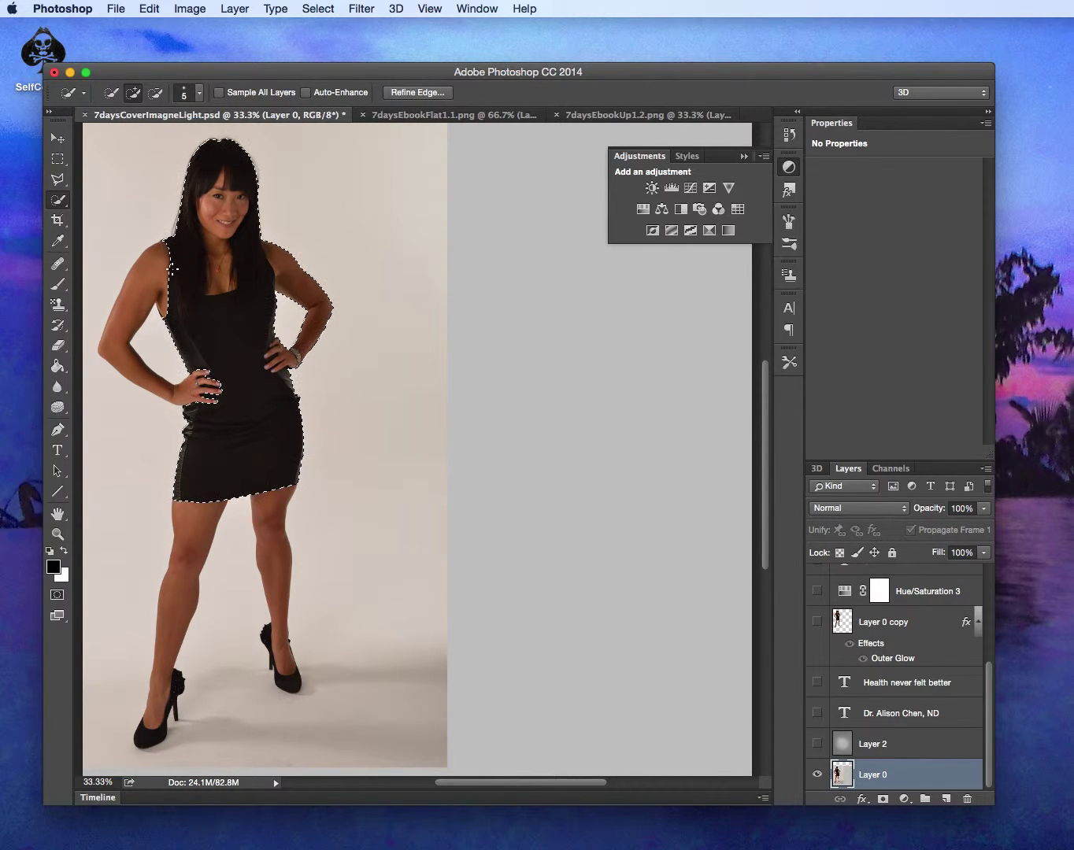
click(134, 307)
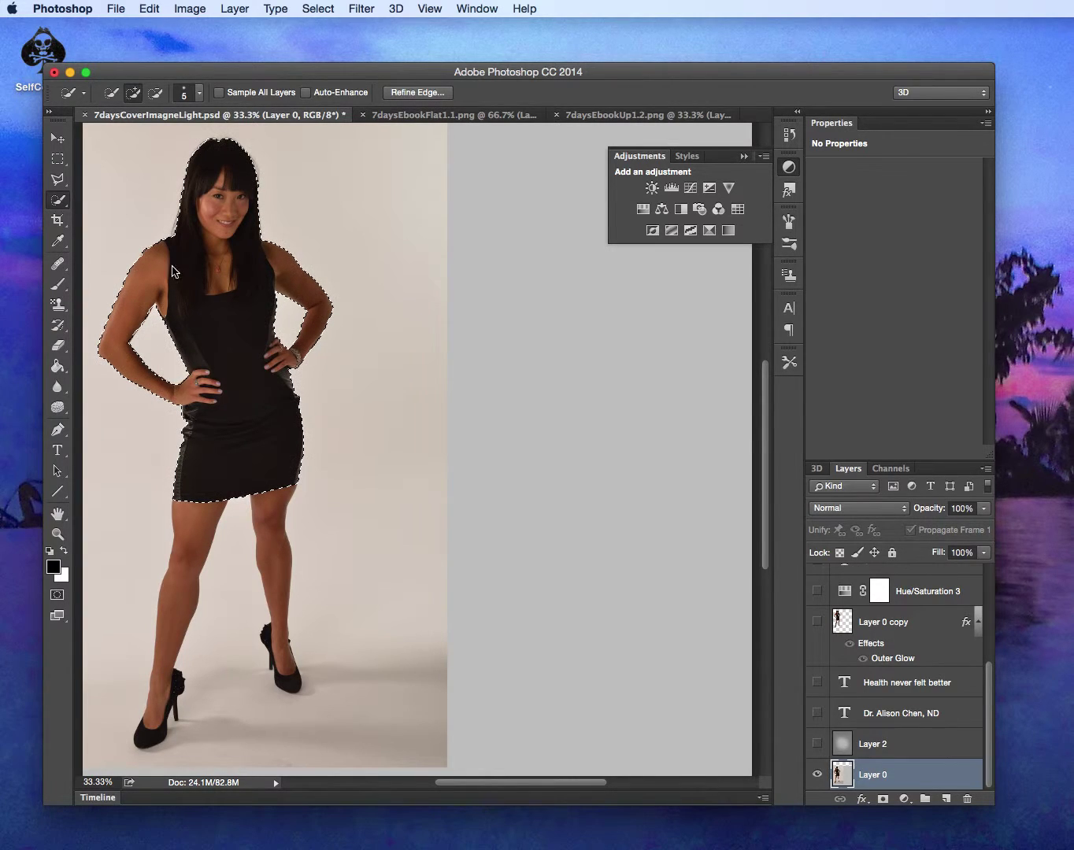
mouse_move(181, 606)
mouse_down()
mouse_move(167, 685)
mouse_move(180, 530)
mouse_up()
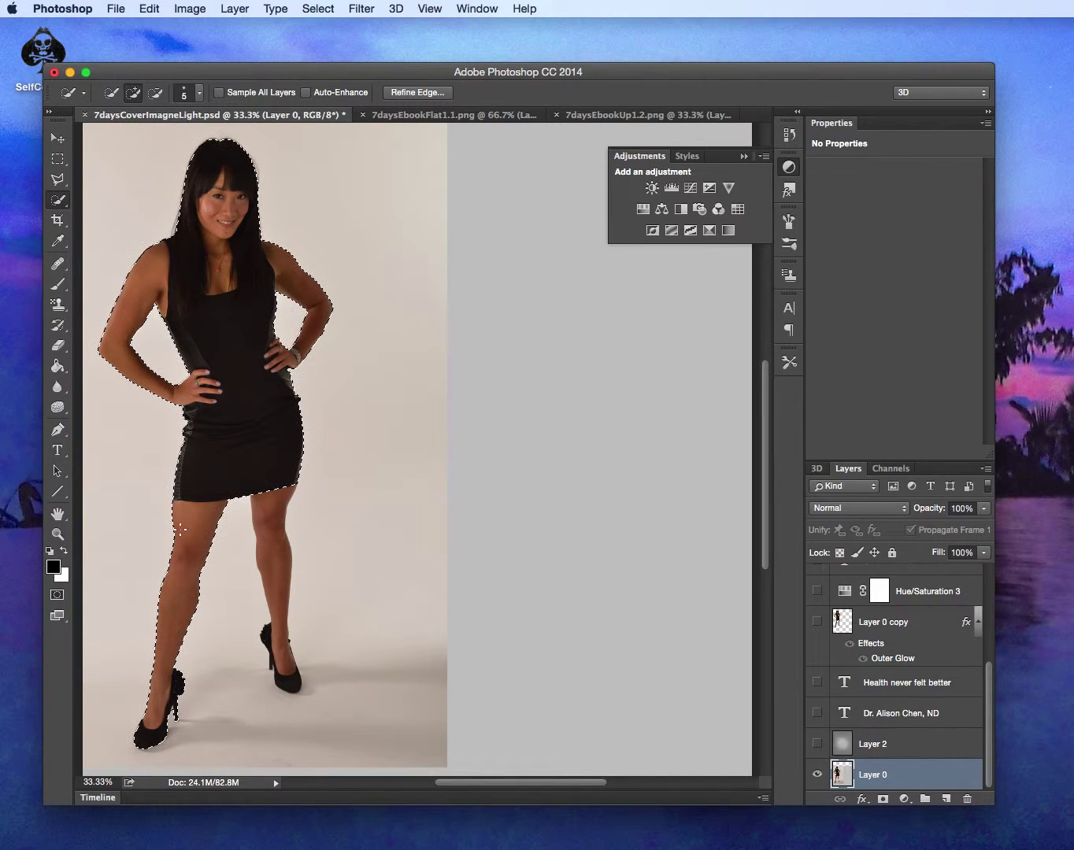
mouse_move(277, 543)
mouse_down()
mouse_move(290, 673)
mouse_move(276, 512)
mouse_up()
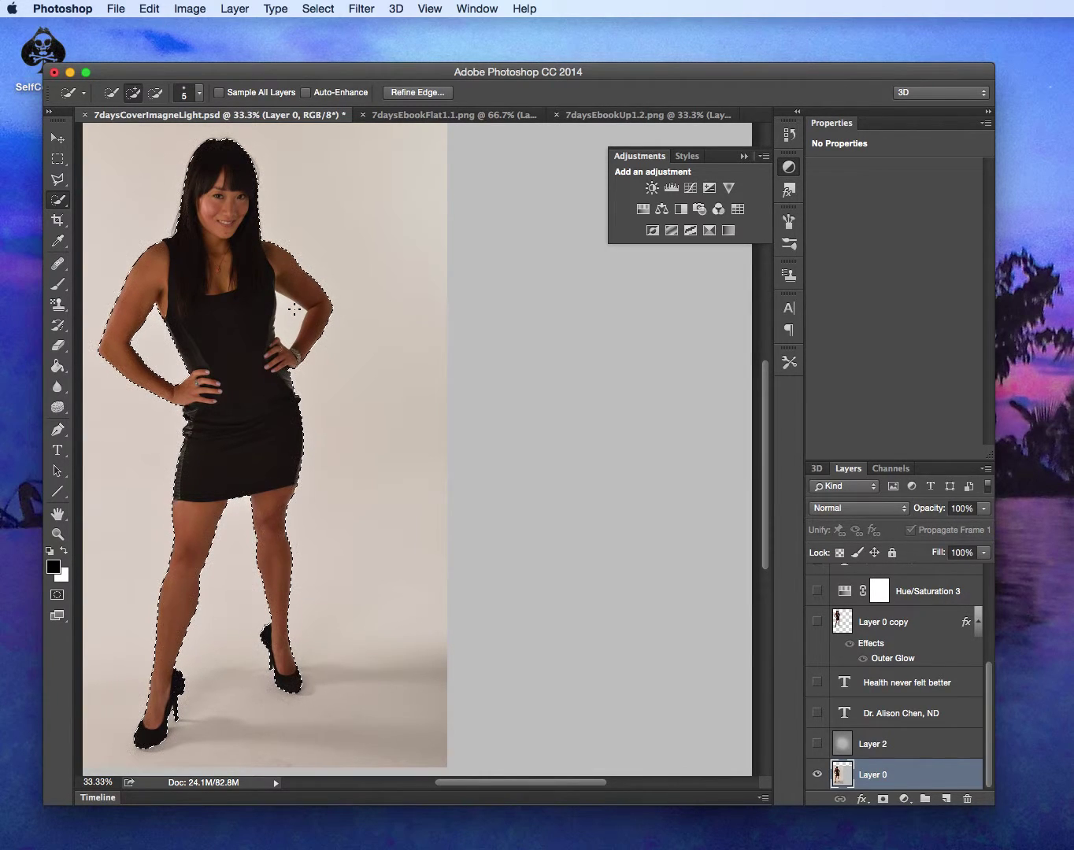
alt+click(287, 313)
Open Refine Edge for the figure selection and preview it in the On Layers view.
click(423, 95)
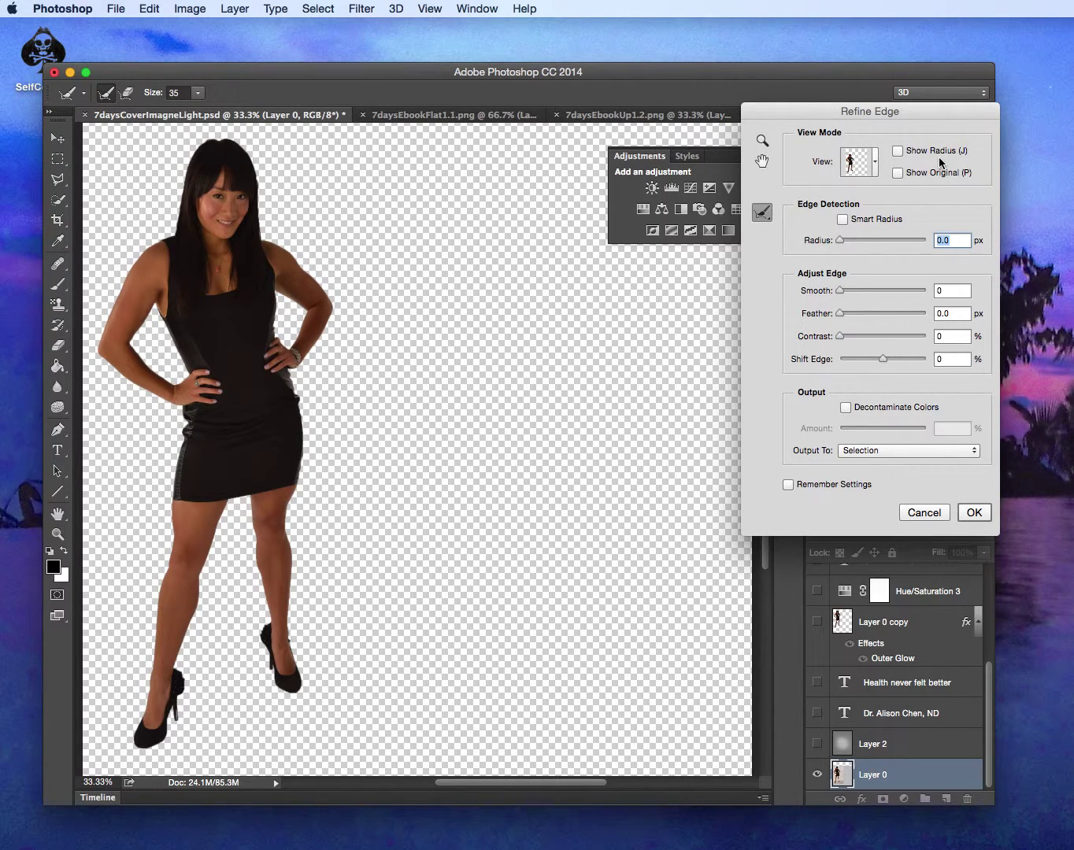
click(875, 162)
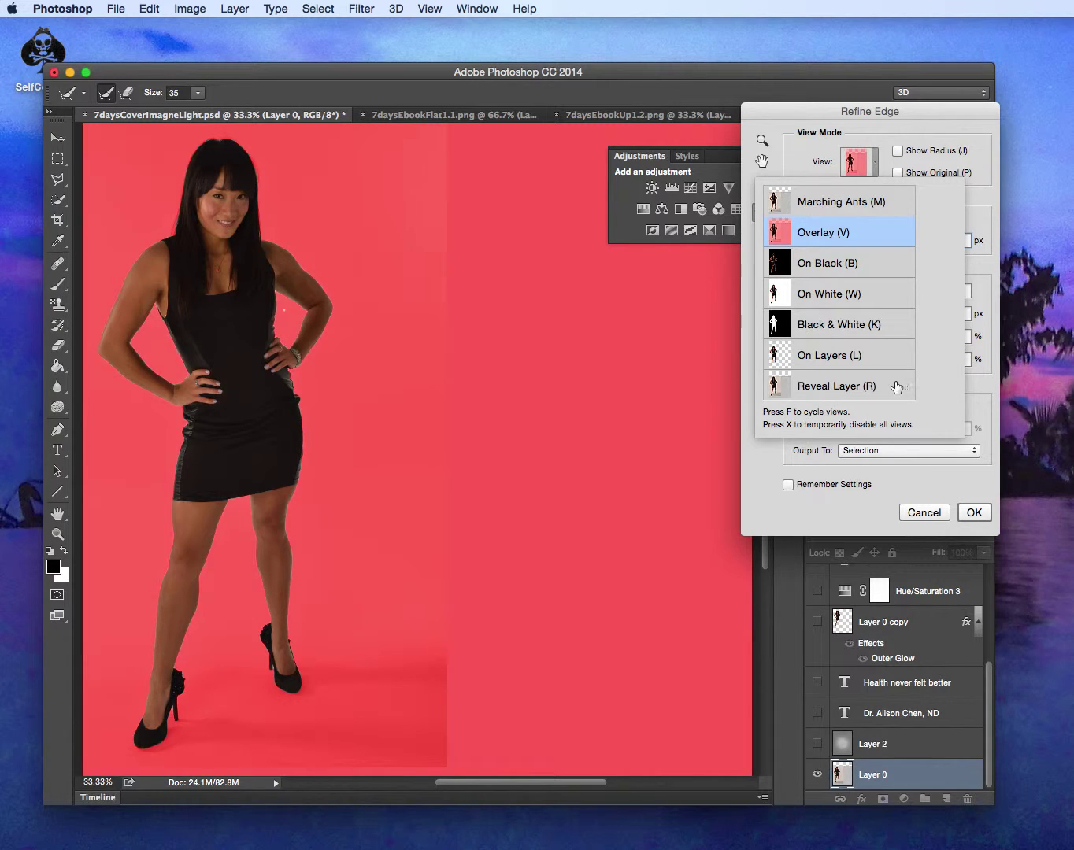
click(866, 355)
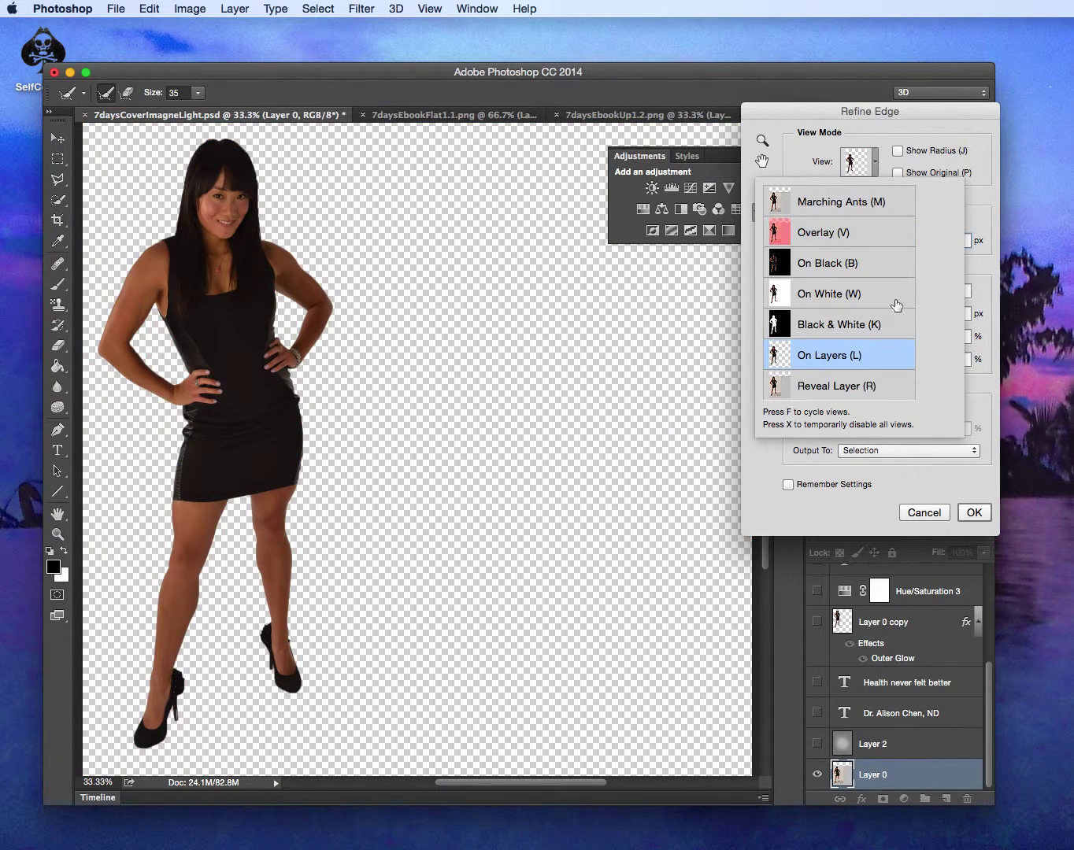
click(979, 194)
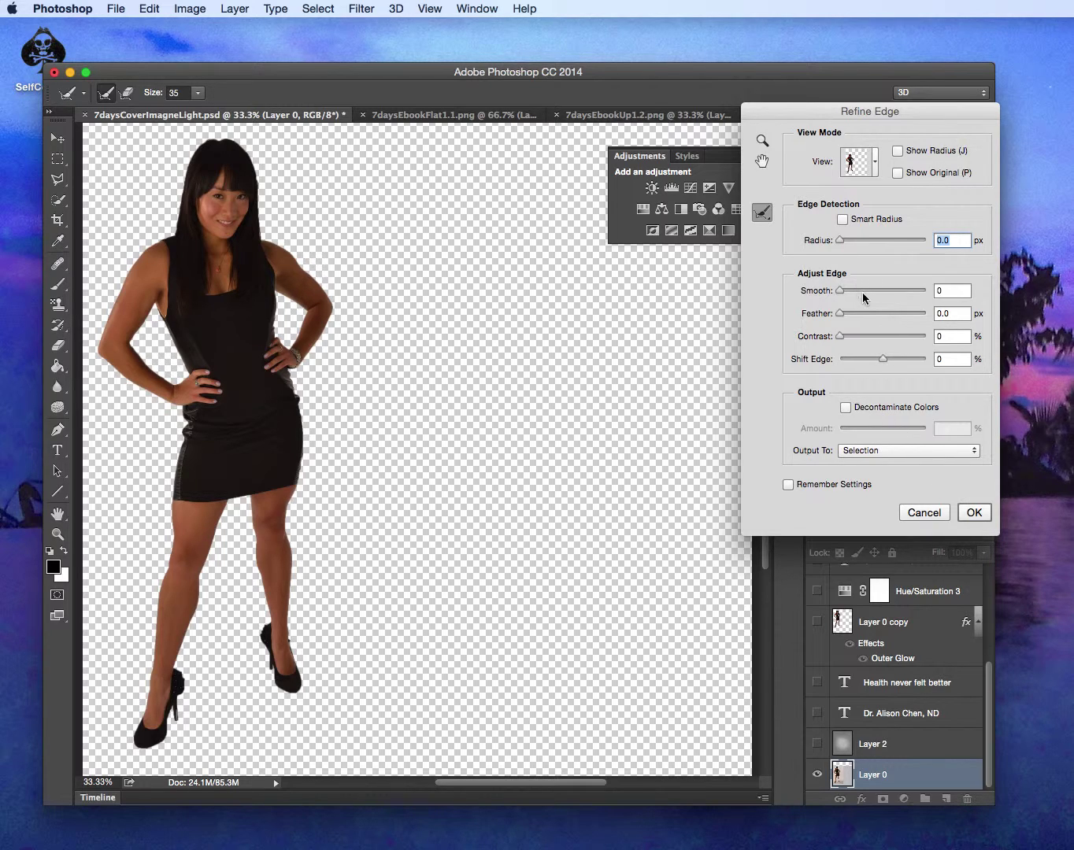
Refine the selection edge with radius 4.2 px, smooth 18, feather 4.9 px and contrast 26%.
click(859, 239)
click(854, 291)
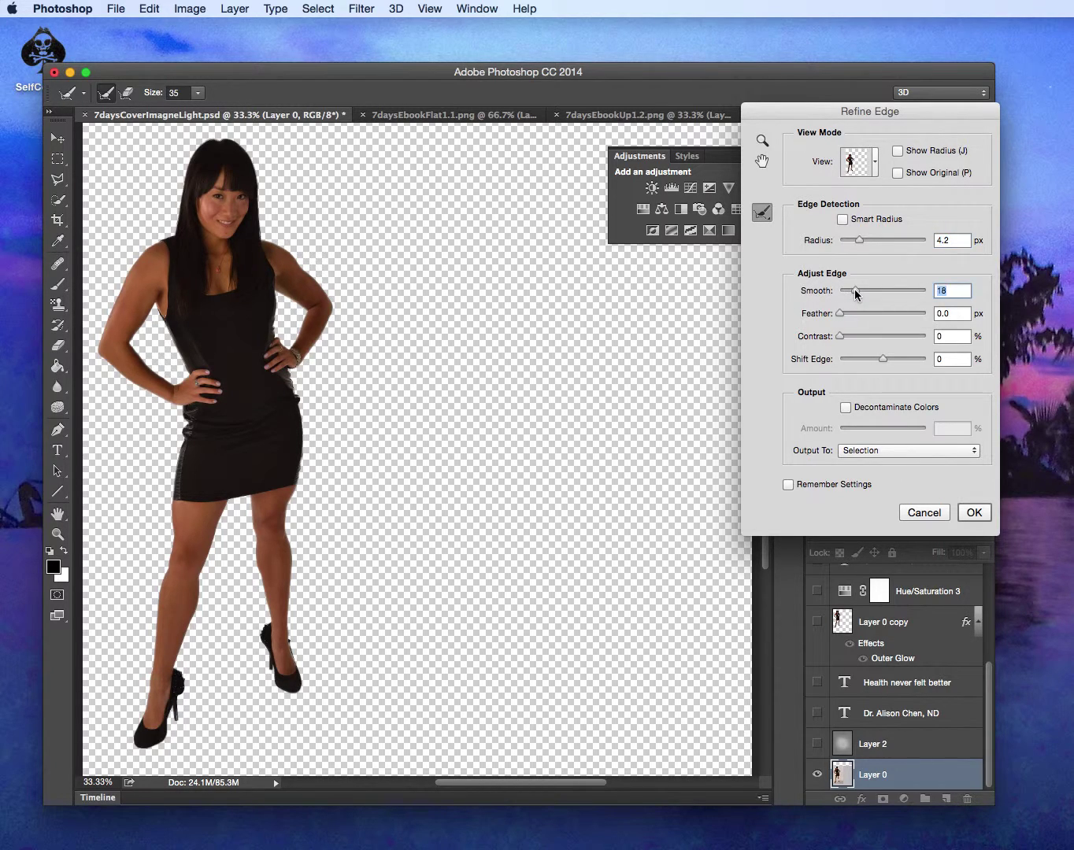
click(863, 313)
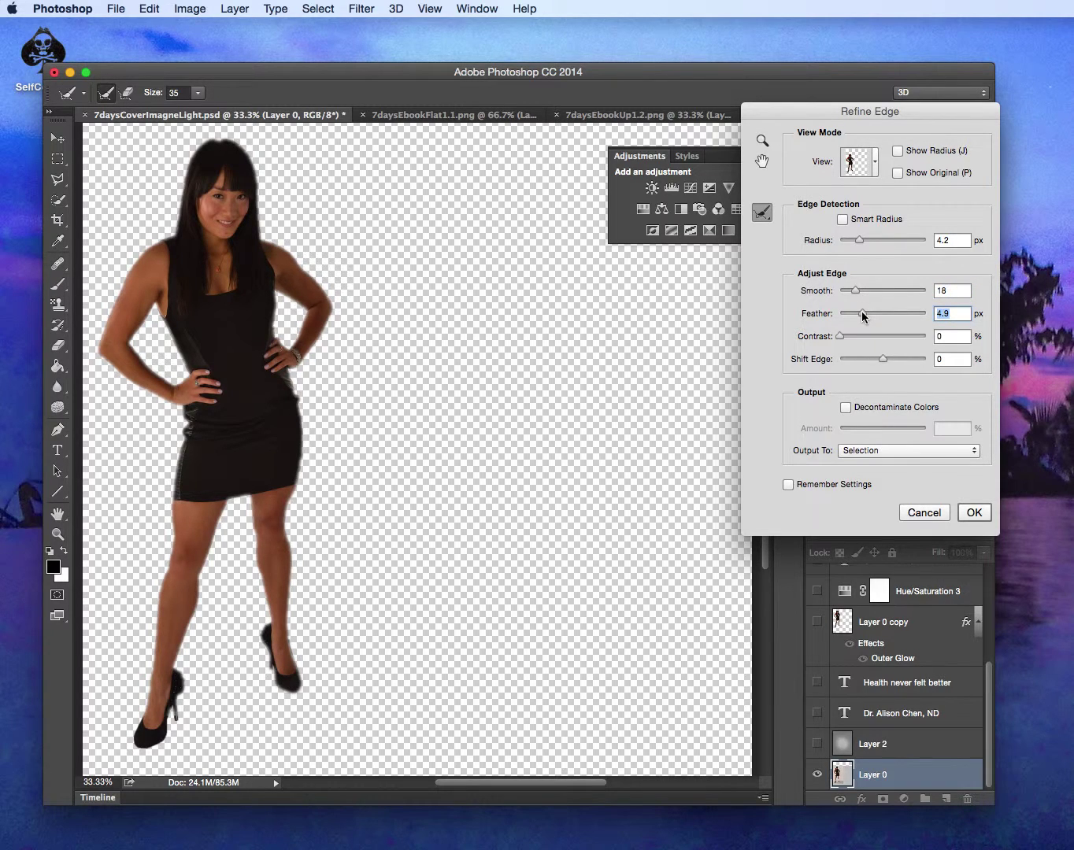
click(862, 336)
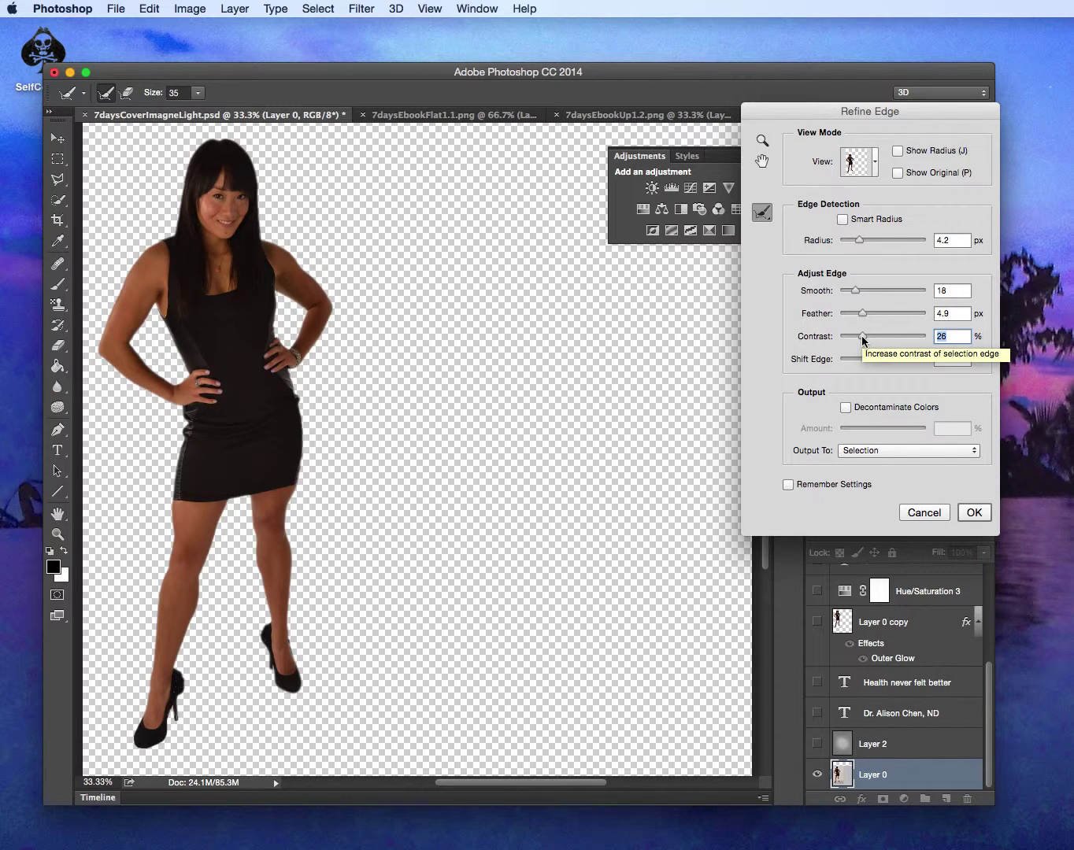
Decontaminate colors by 41% and output the refined selection to a new layer.
click(846, 408)
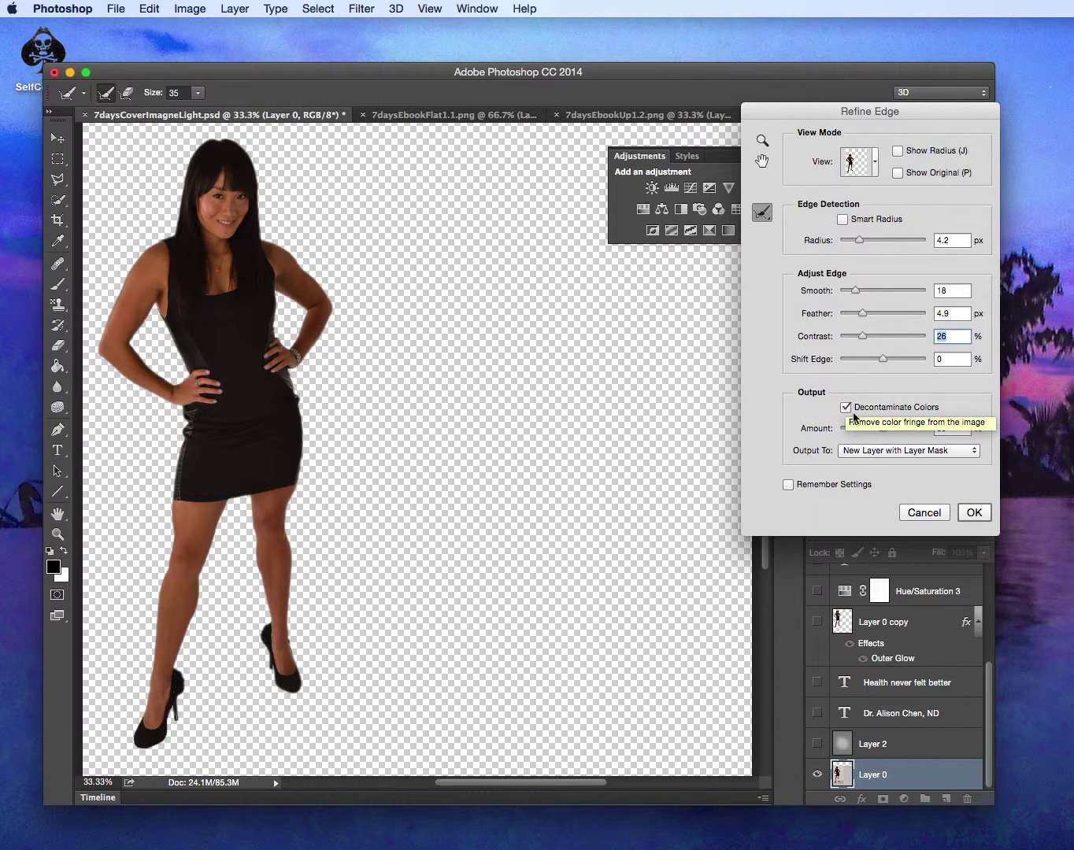
mouse_move(882, 428)
mouse_down()
mouse_move(867, 432)
mouse_move(914, 431)
mouse_move(902, 430)
mouse_up()
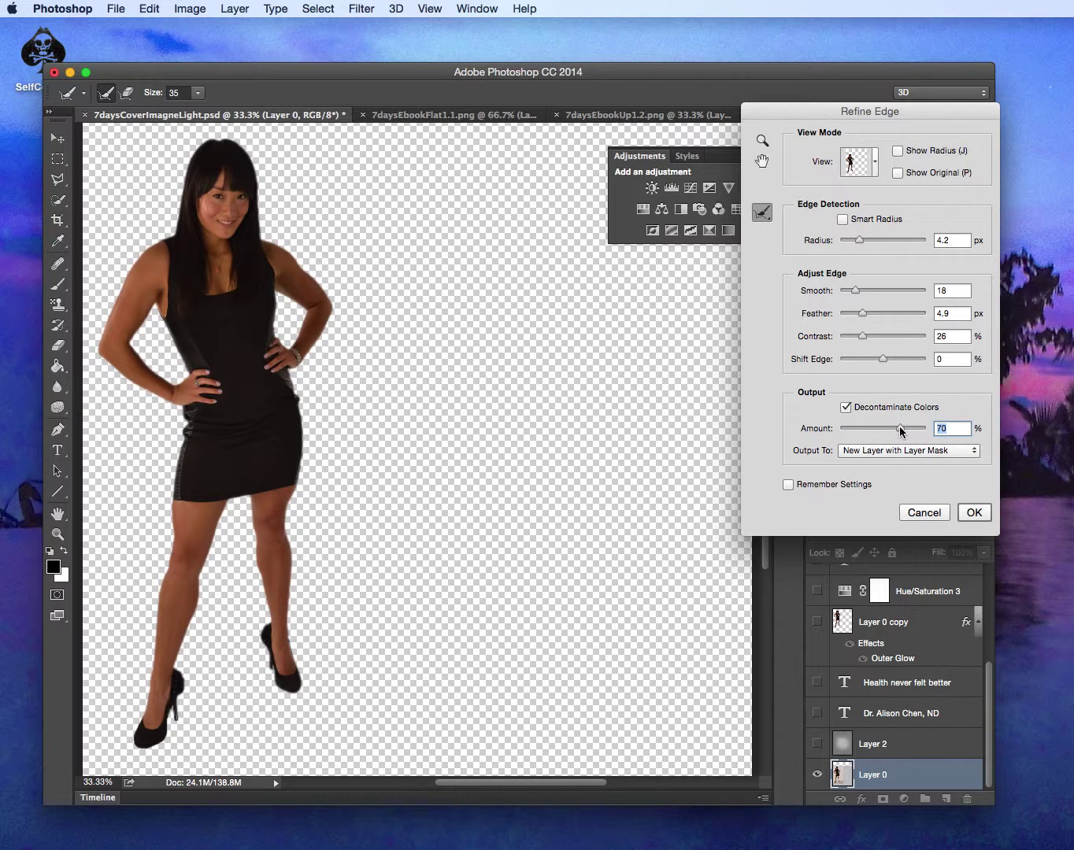
click(874, 428)
click(875, 457)
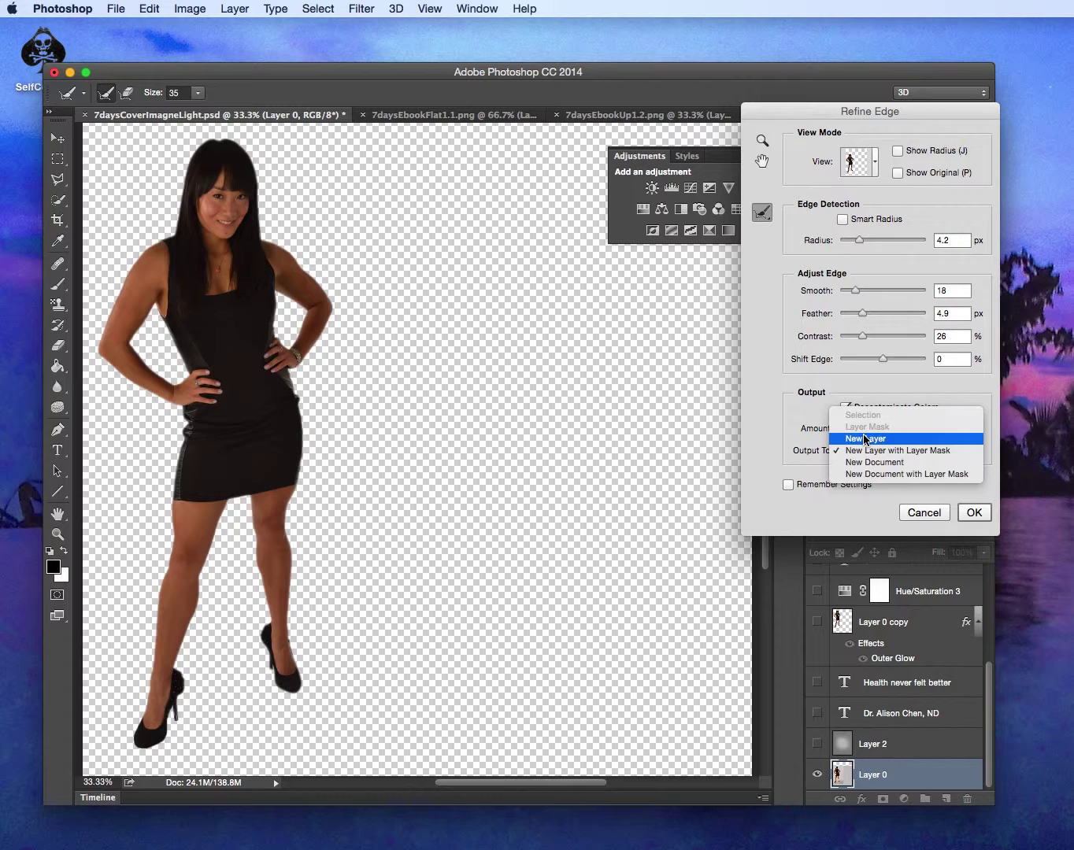
click(865, 440)
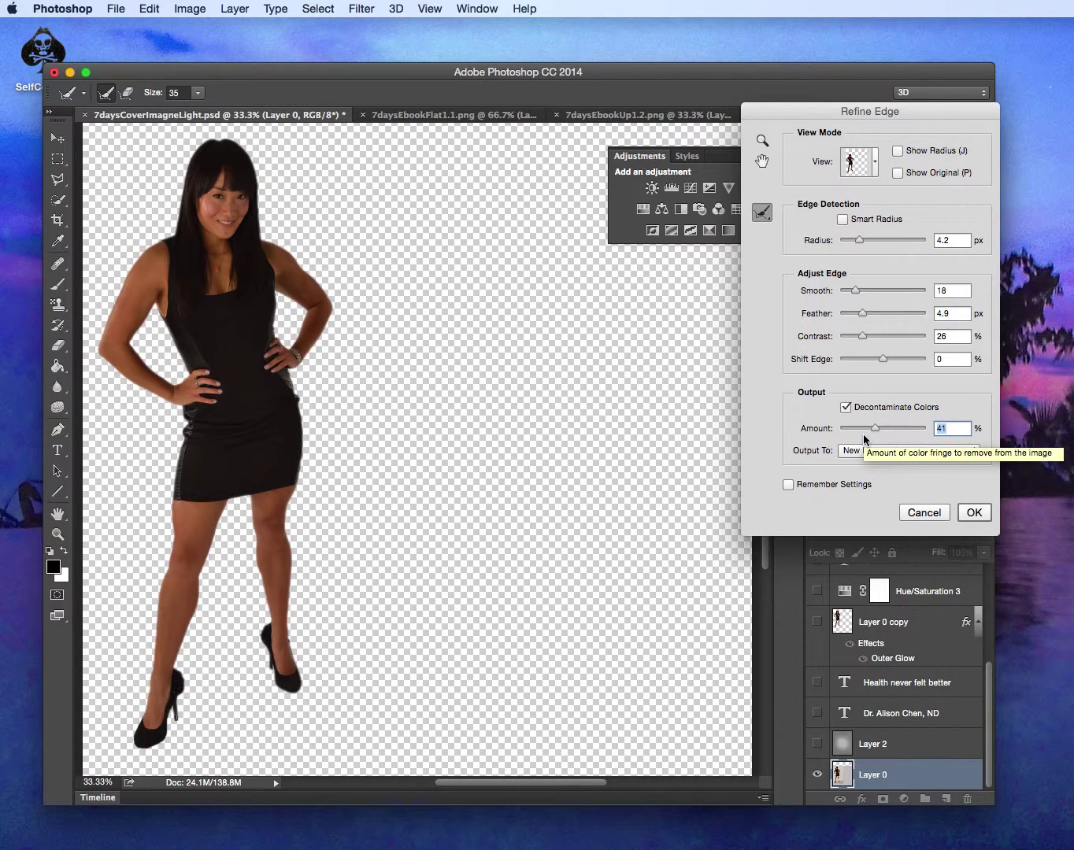
click(977, 515)
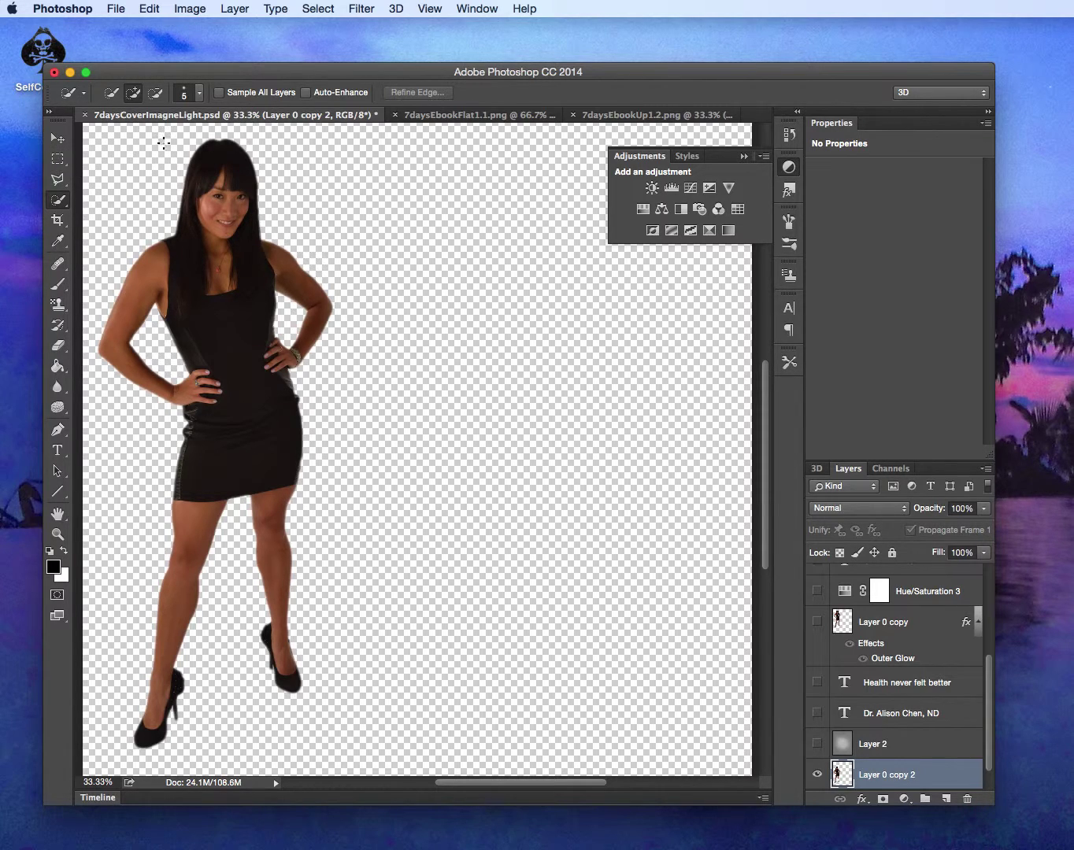
Quick-select the woman's entire cut-out figure on the Layer 0 copy 2 layer.
mouse_move(217, 162)
mouse_down()
mouse_move(236, 221)
mouse_move(178, 347)
mouse_move(217, 429)
mouse_up()
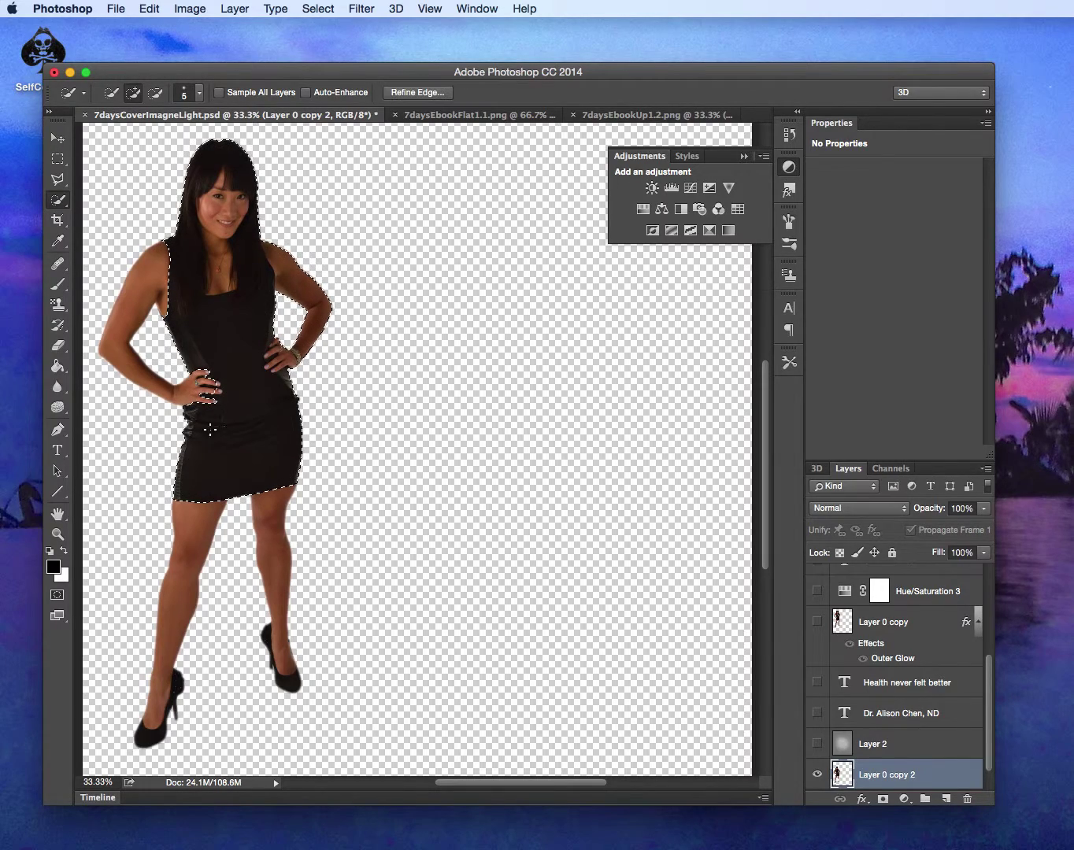
drag(158, 391, 131, 315)
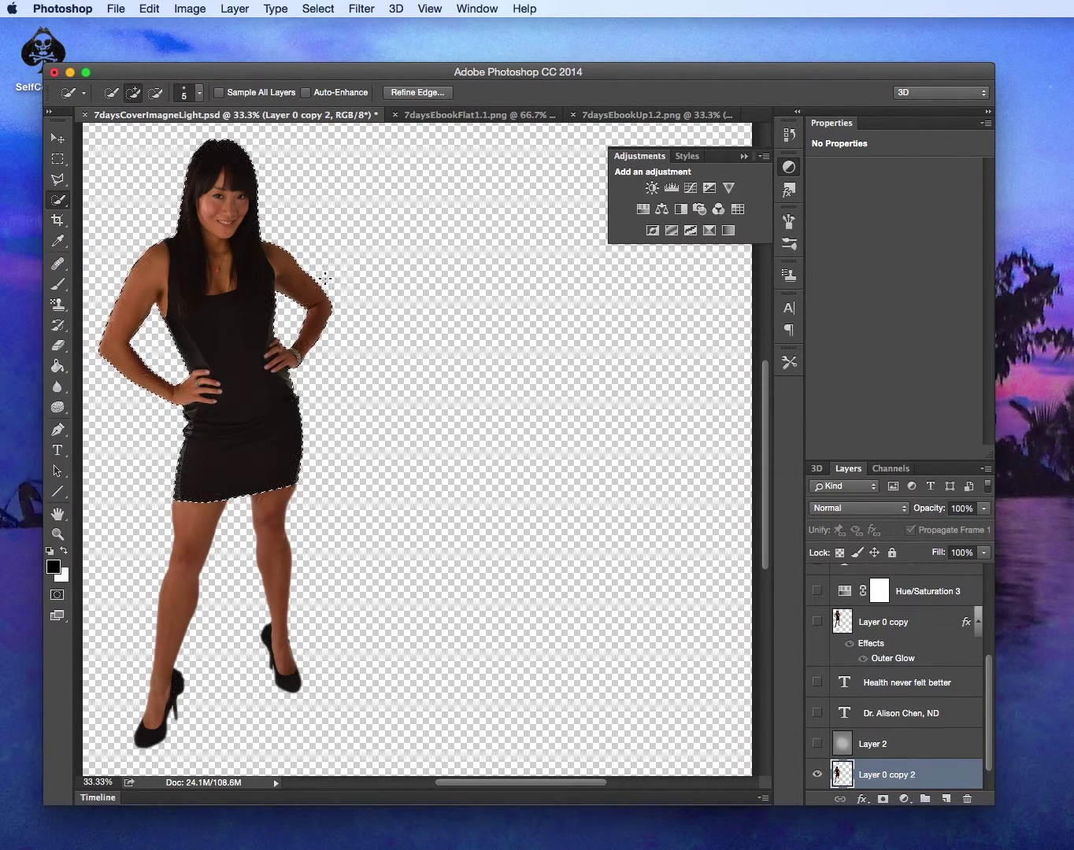
drag(257, 503, 268, 503)
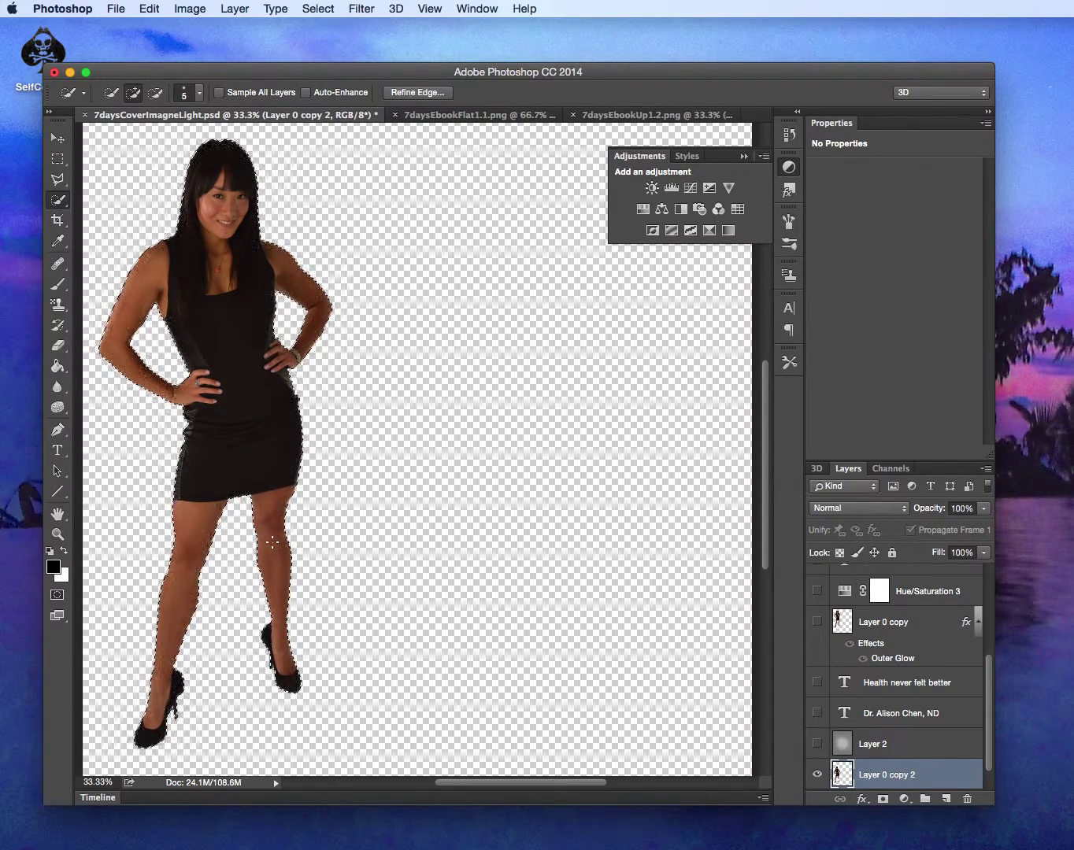
click(116, 8)
mouse_move(149, 9)
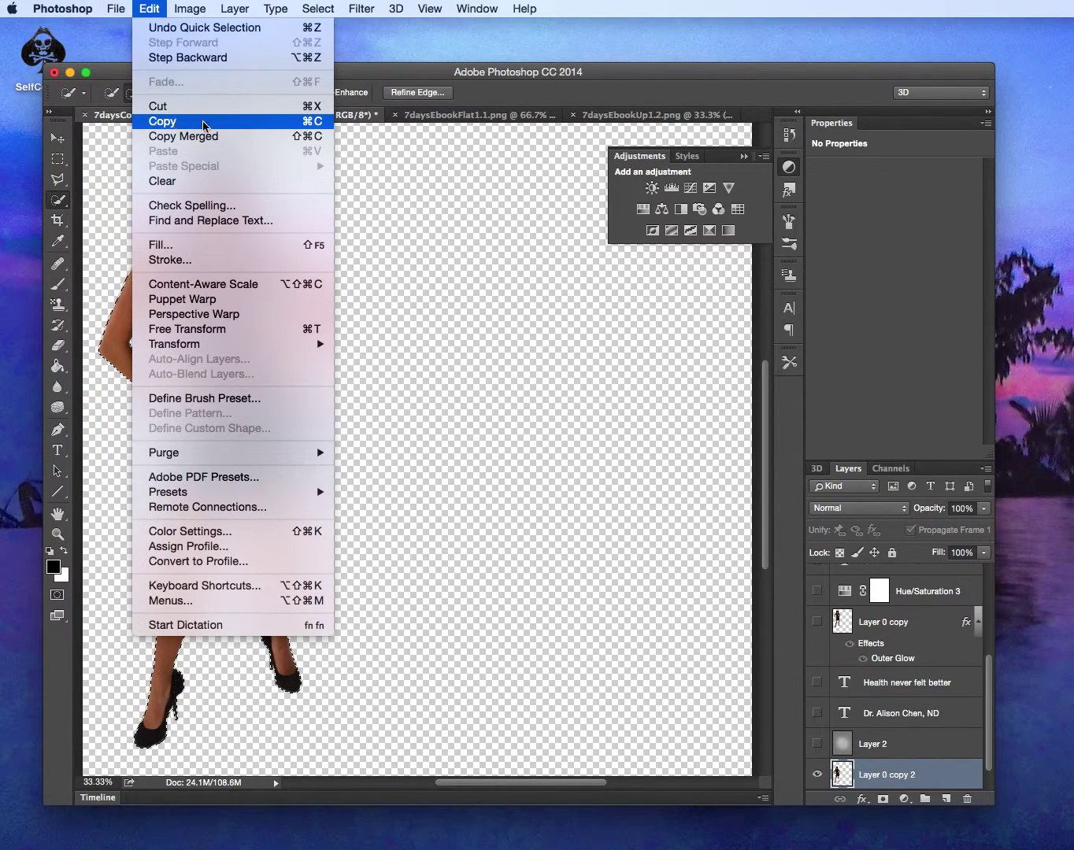
click(441, 218)
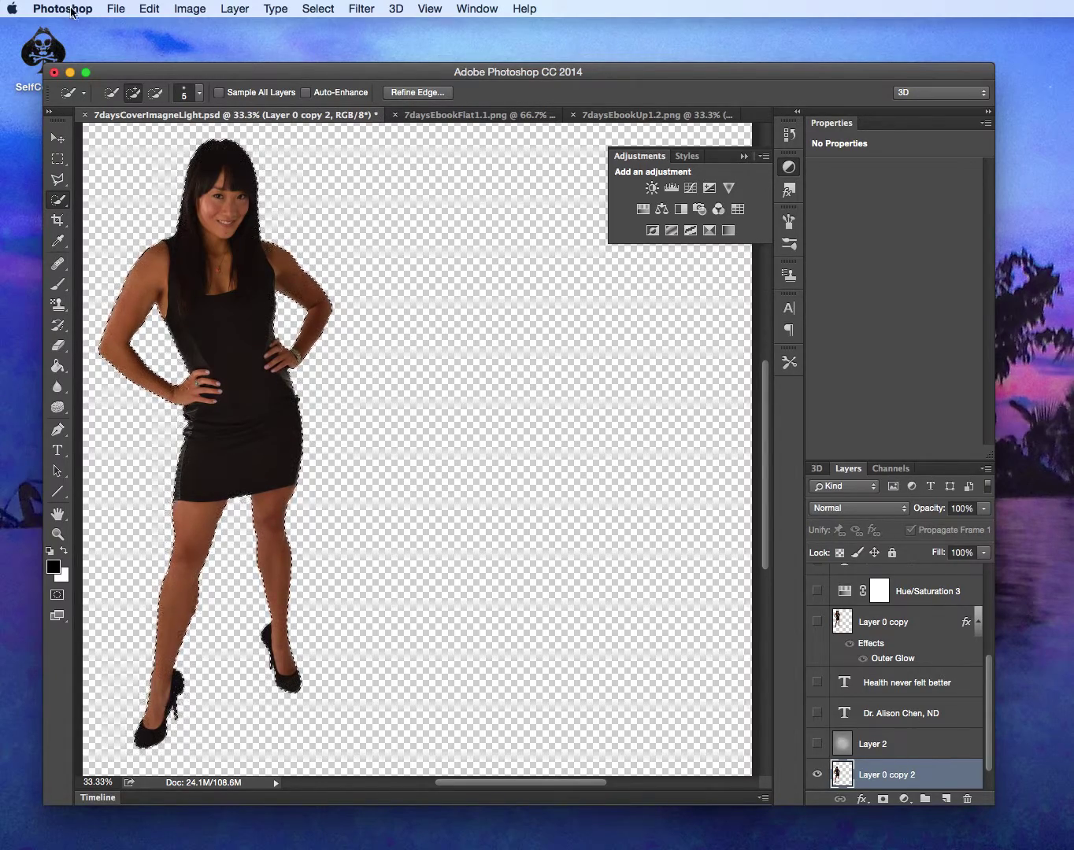
Create a new transparent document 8.5 inches wide and 11 inches high at 72 pixels/inch.
click(114, 10)
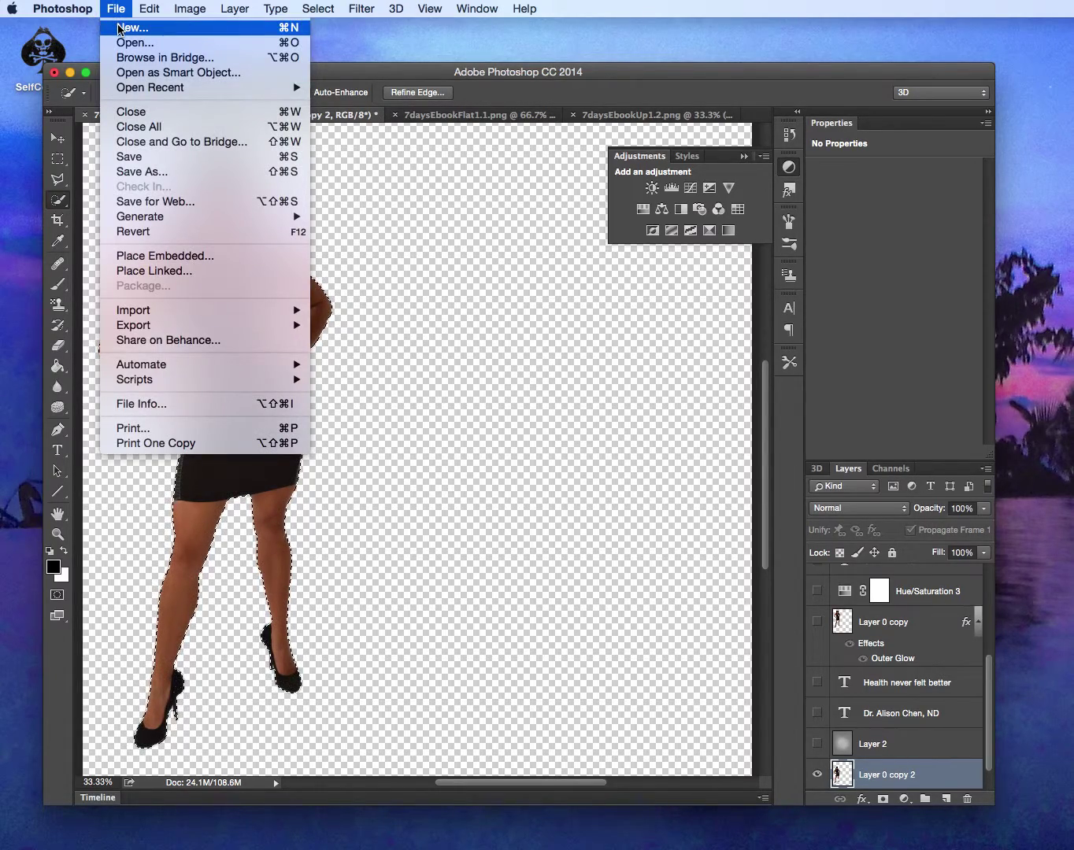
click(121, 29)
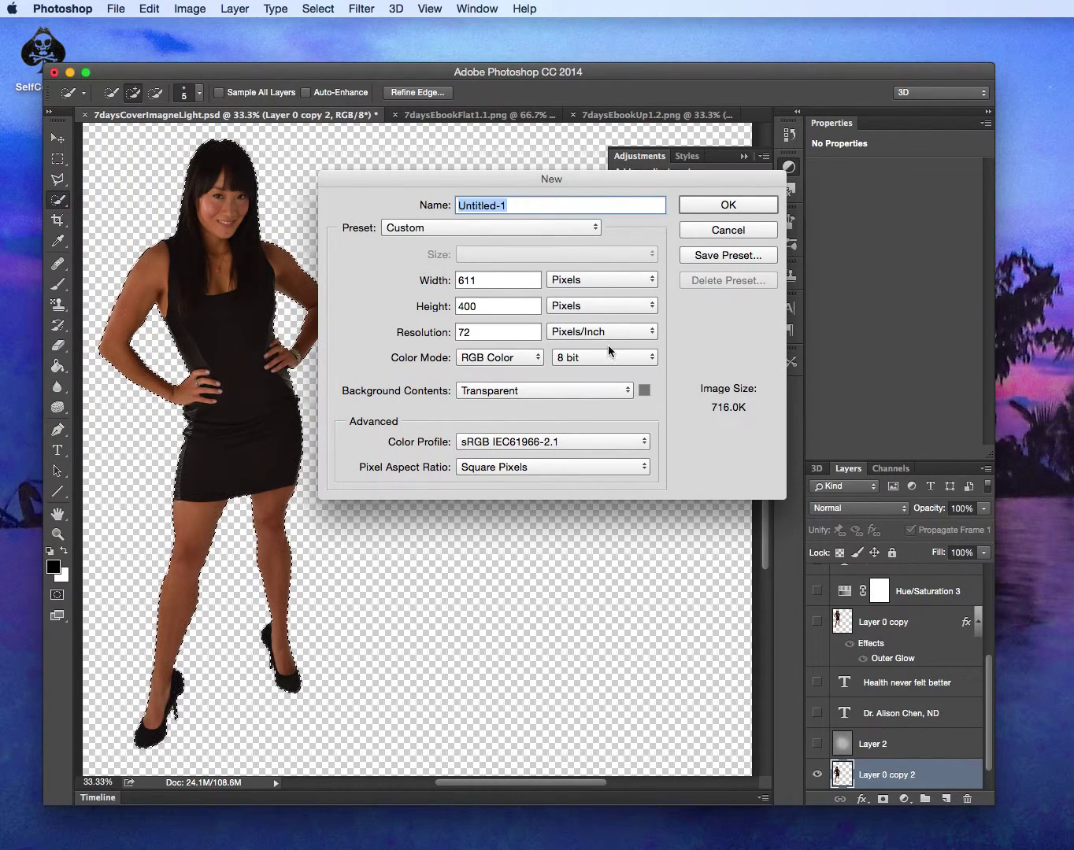
click(575, 282)
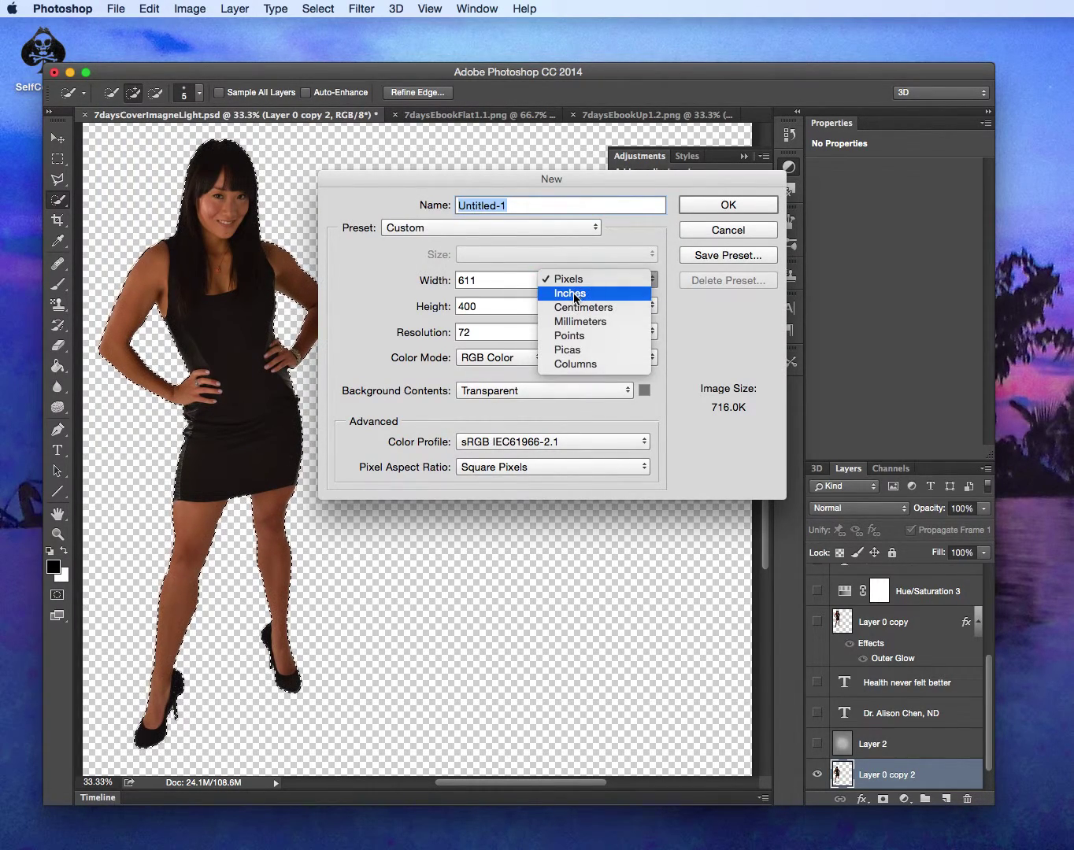
click(572, 293)
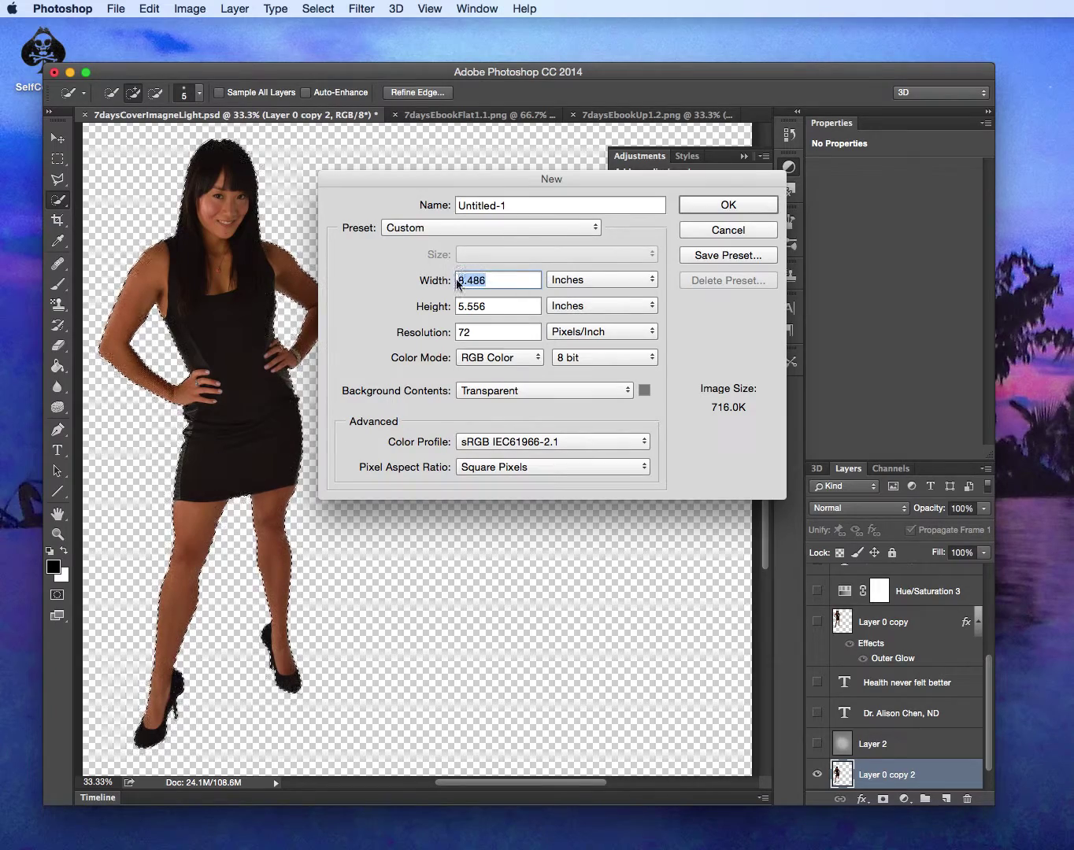
drag(498, 305, 430, 311)
text(11)
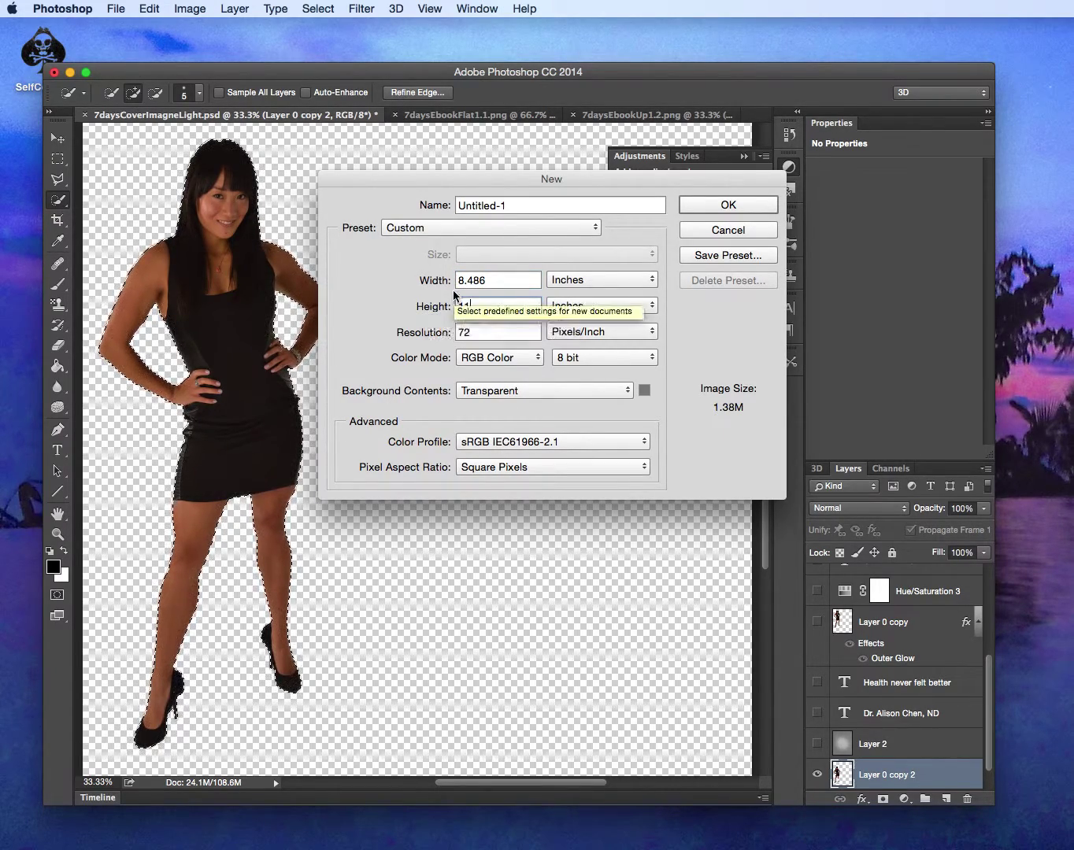
double_click(493, 280)
text(8.5)
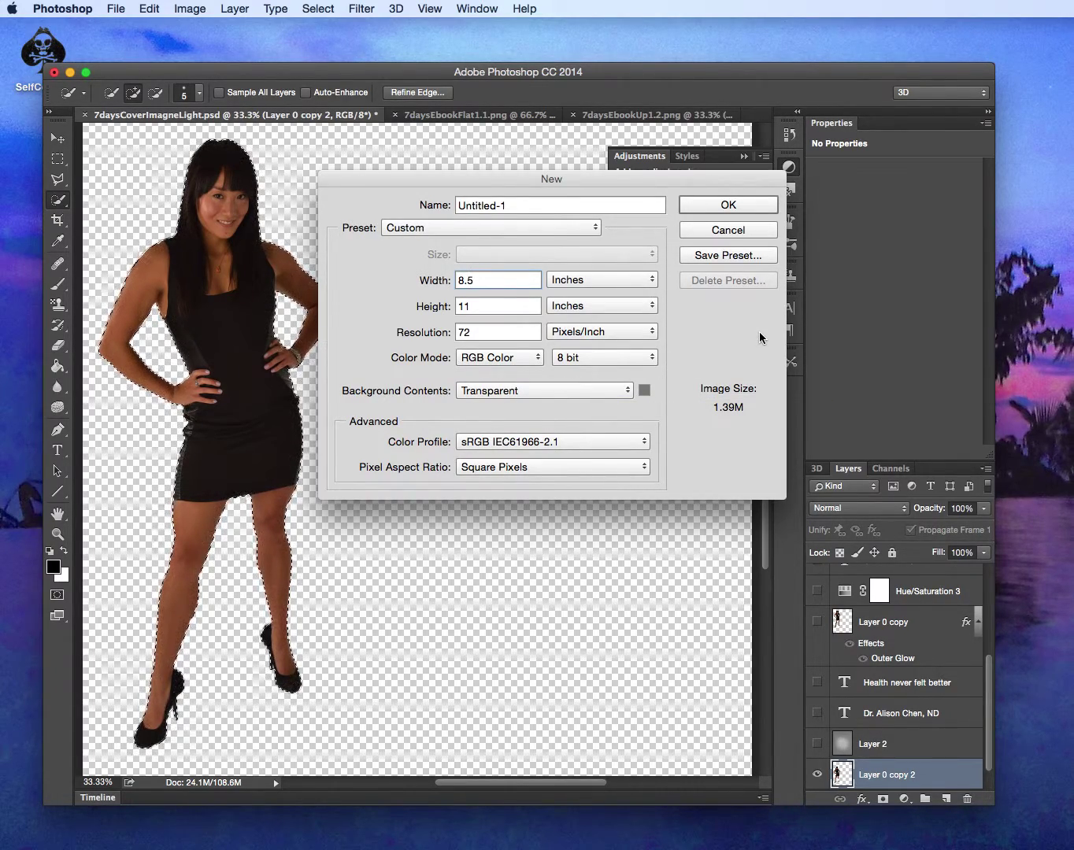
click(730, 206)
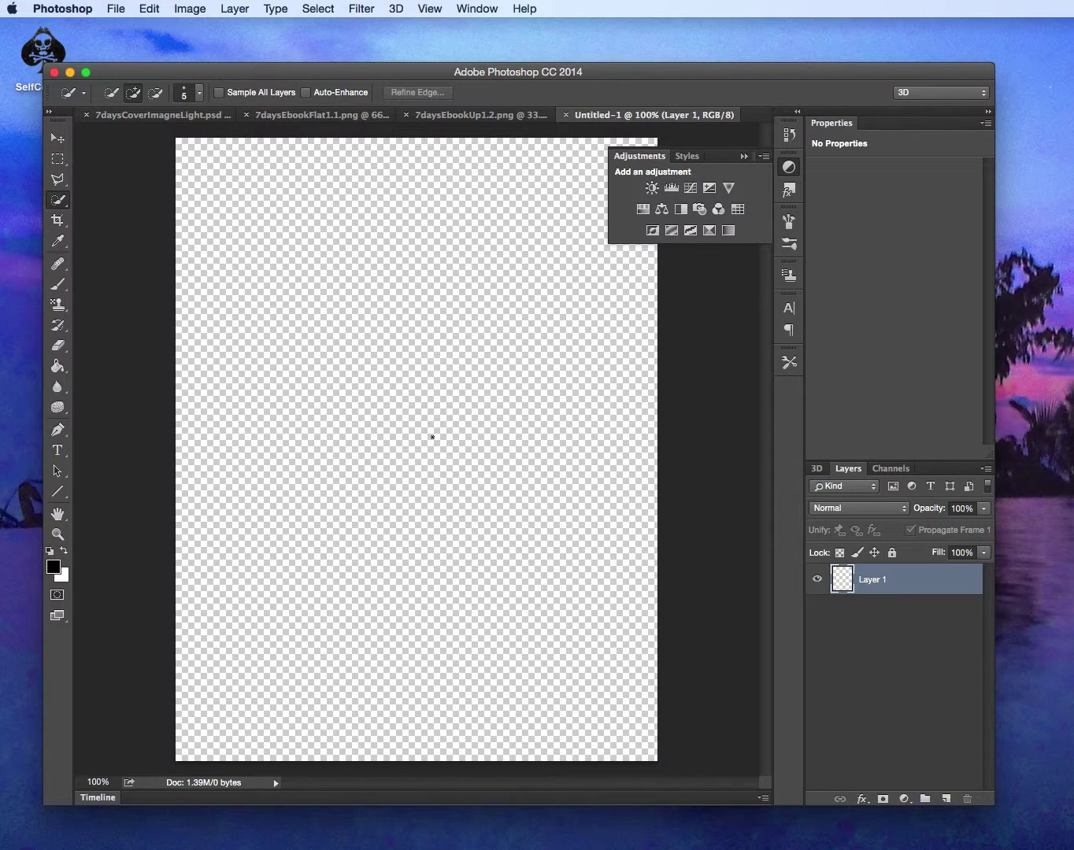
Copy the selected figure from 7daysCoverImagneLight.psd into the new document and switch to the Move tool.
key(super+minus)
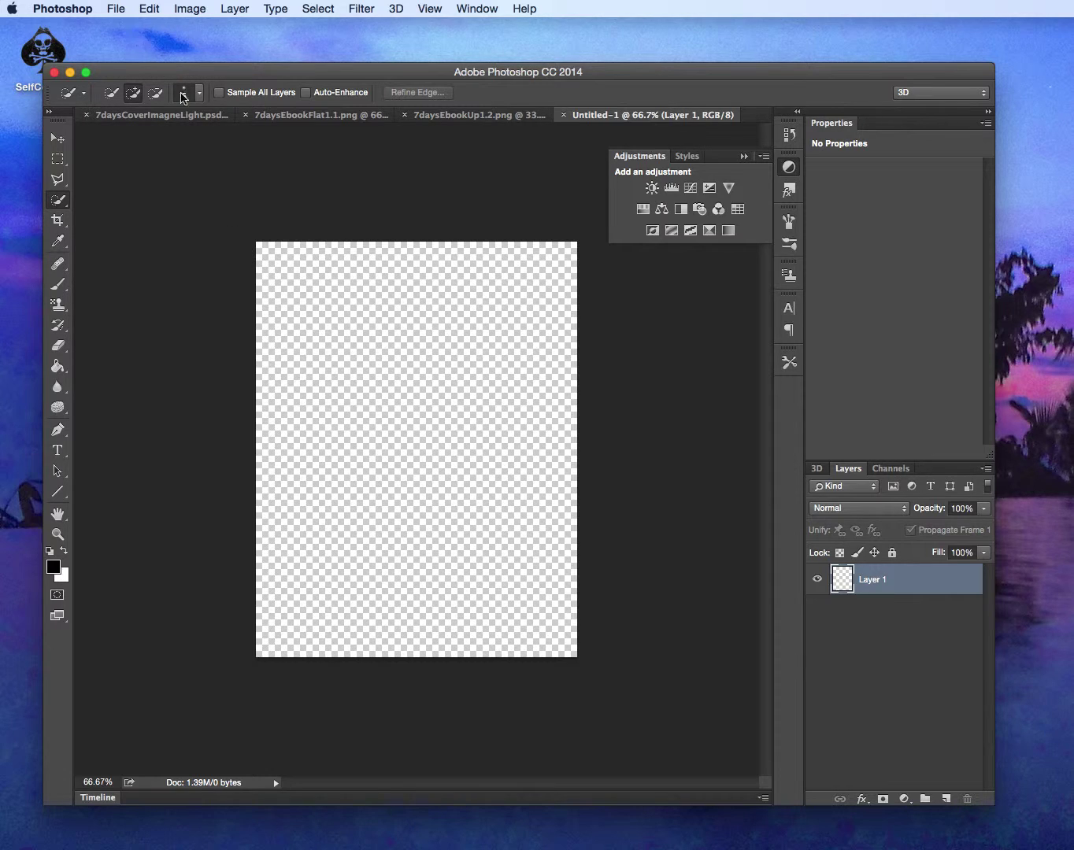
click(158, 115)
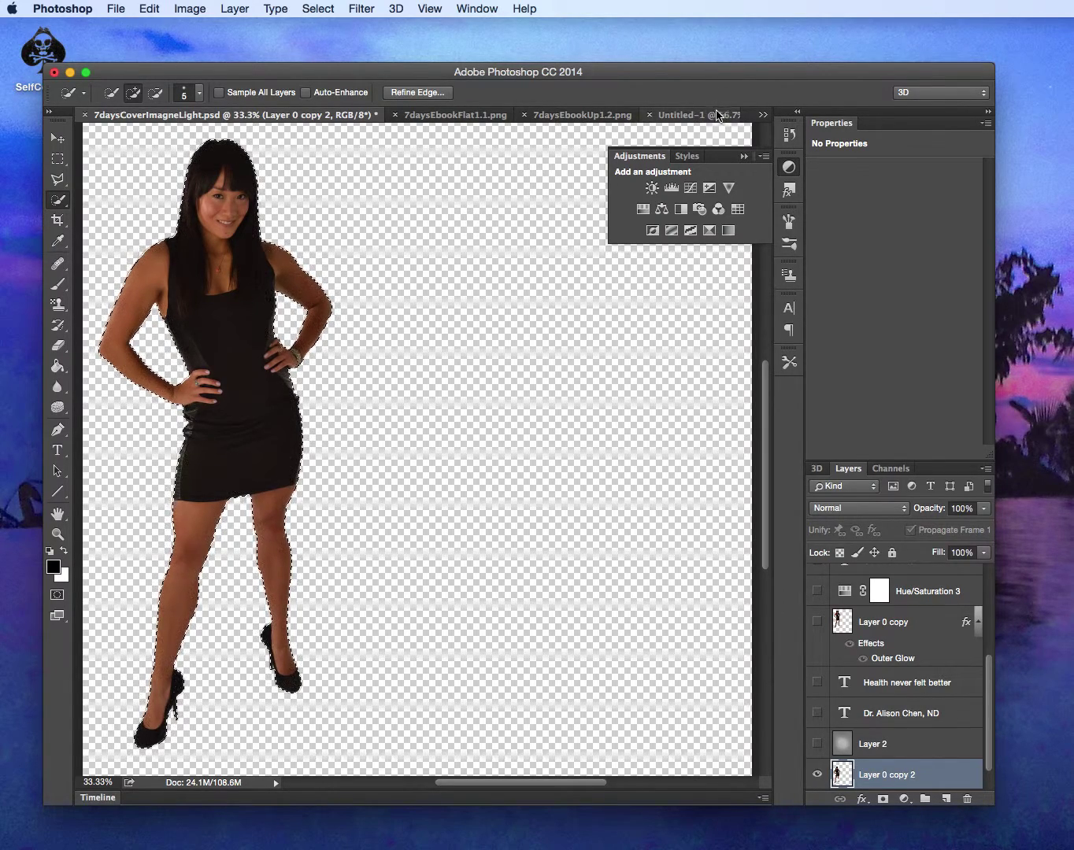
click(703, 116)
key(super+v)
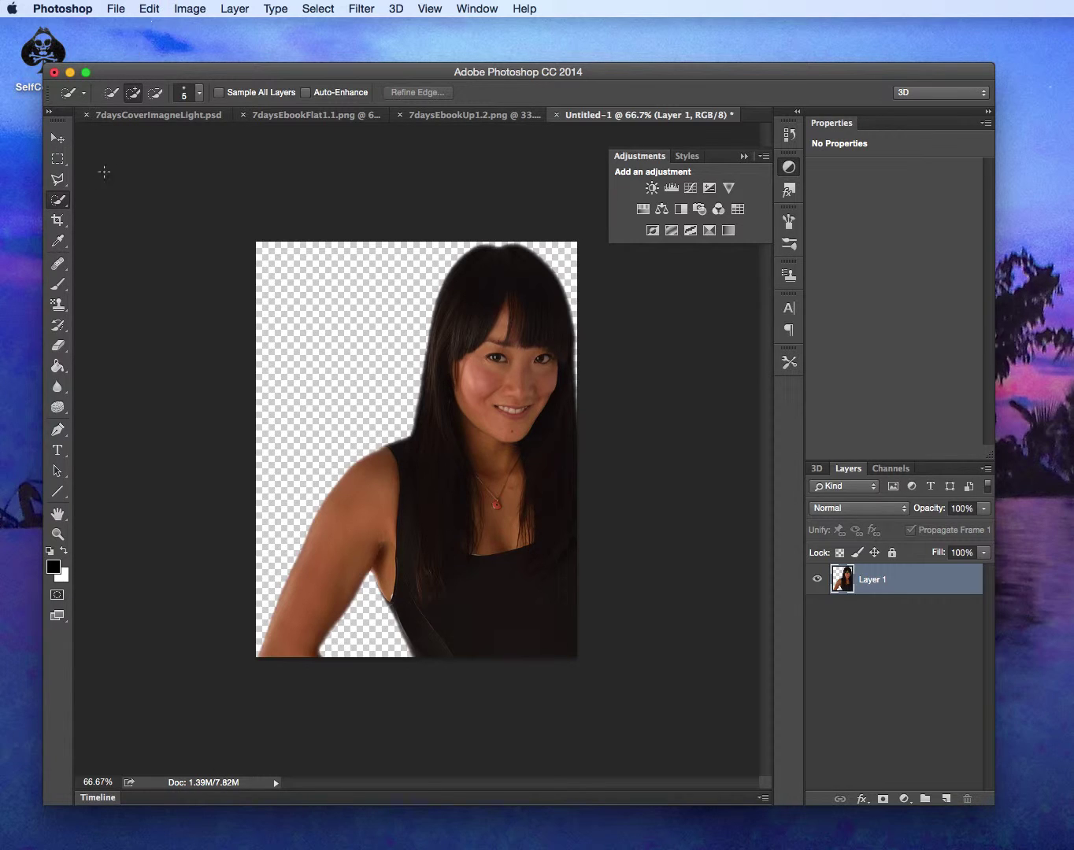
click(150, 8)
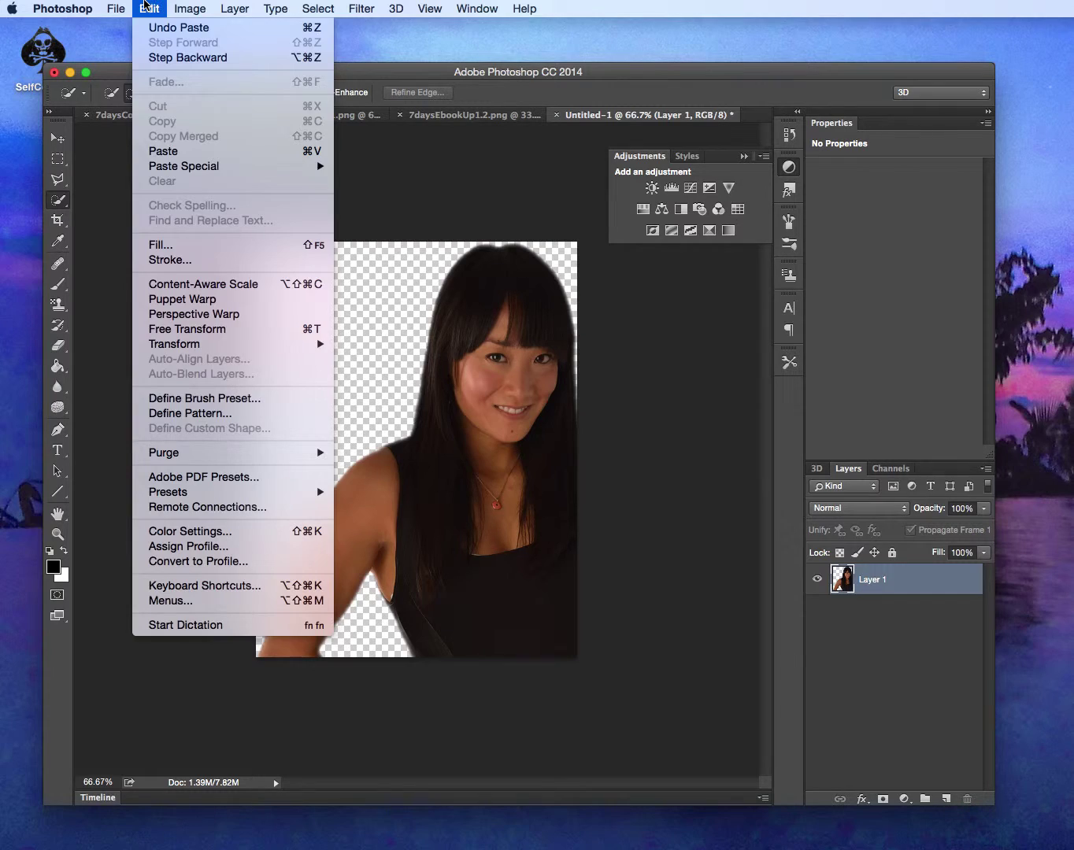
click(146, 7)
click(59, 141)
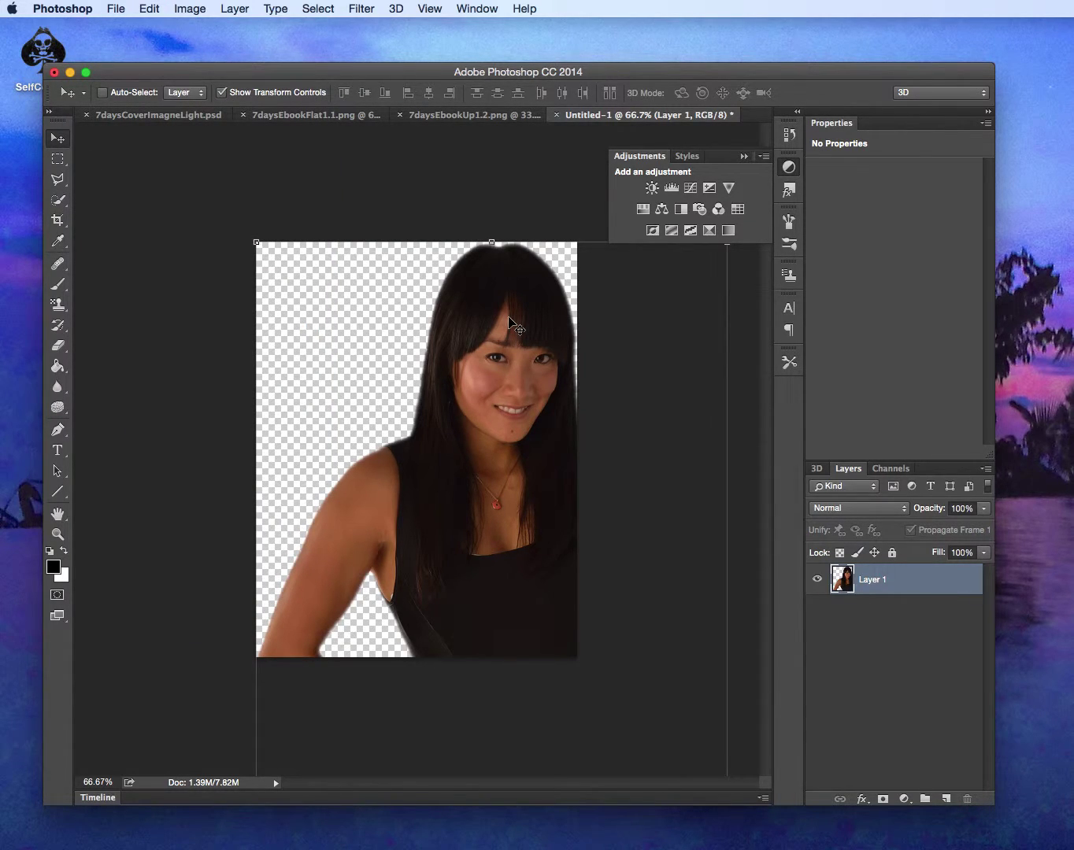
drag(257, 243, 592, 639)
drag(642, 673, 337, 379)
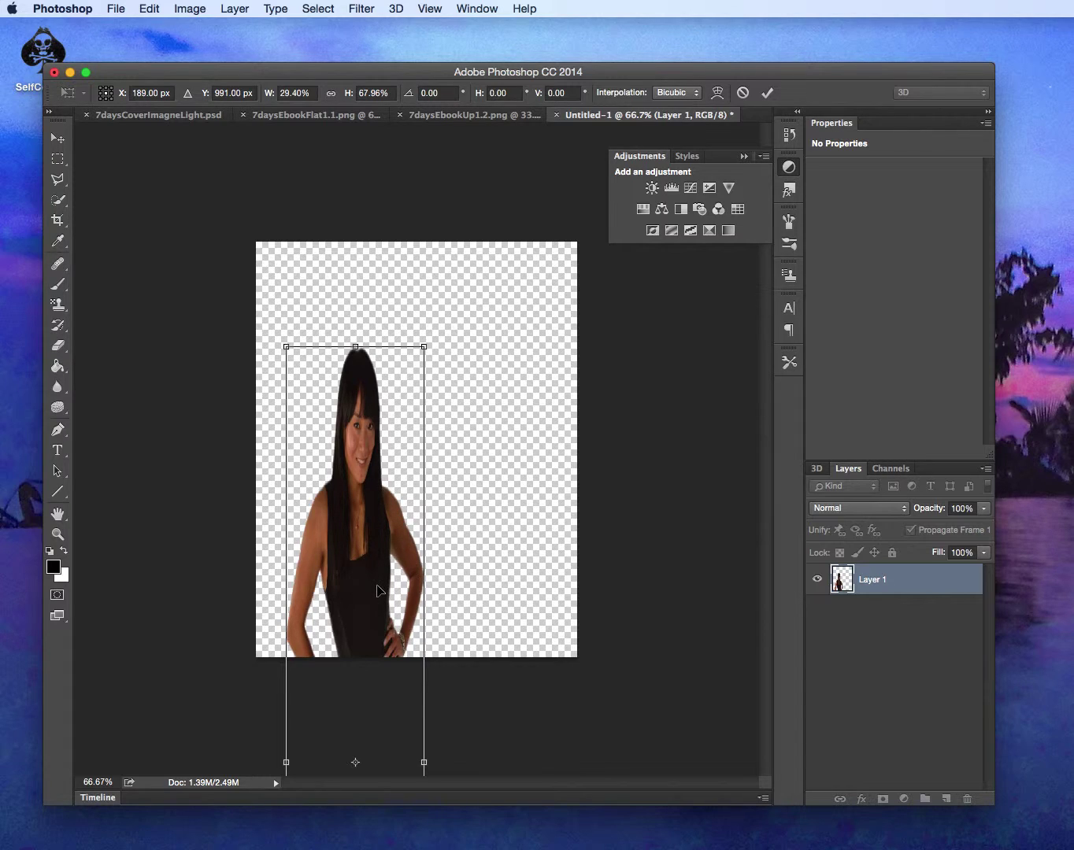
key(super+z)
drag(675, 697, 495, 489)
key(super+z)
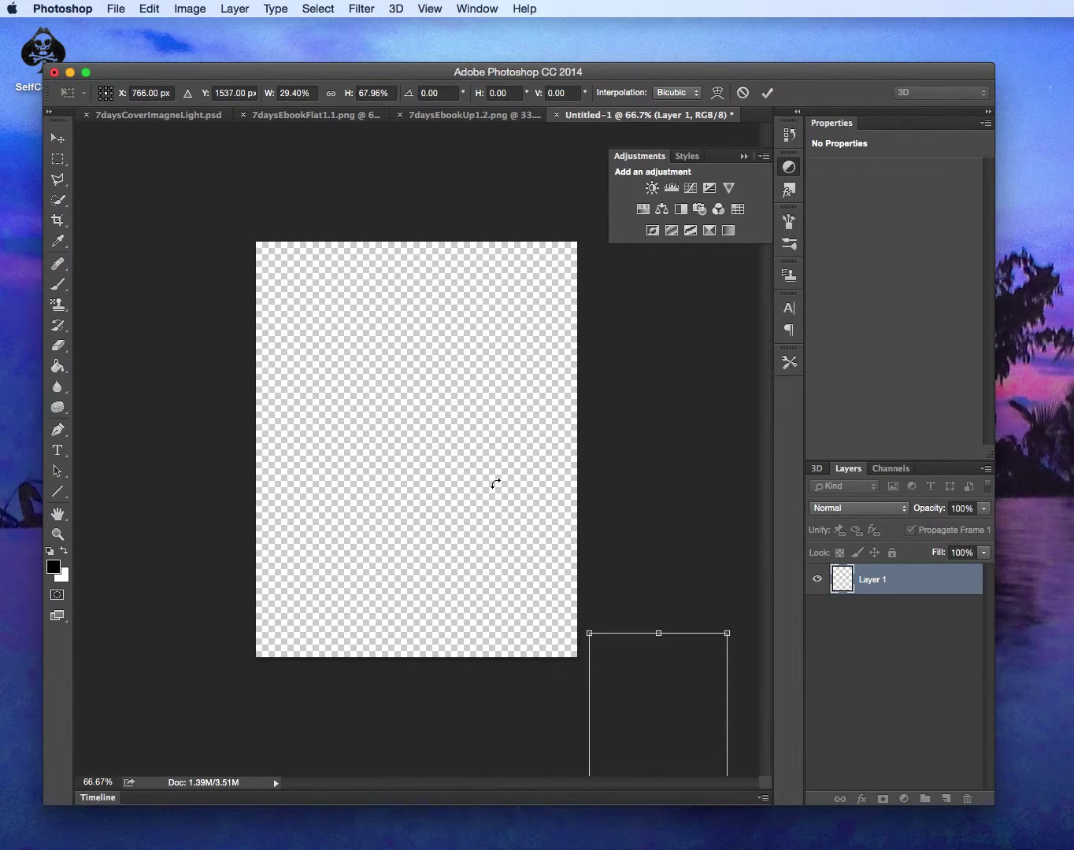
key(super+z)
key(super+z)
key(super+z)
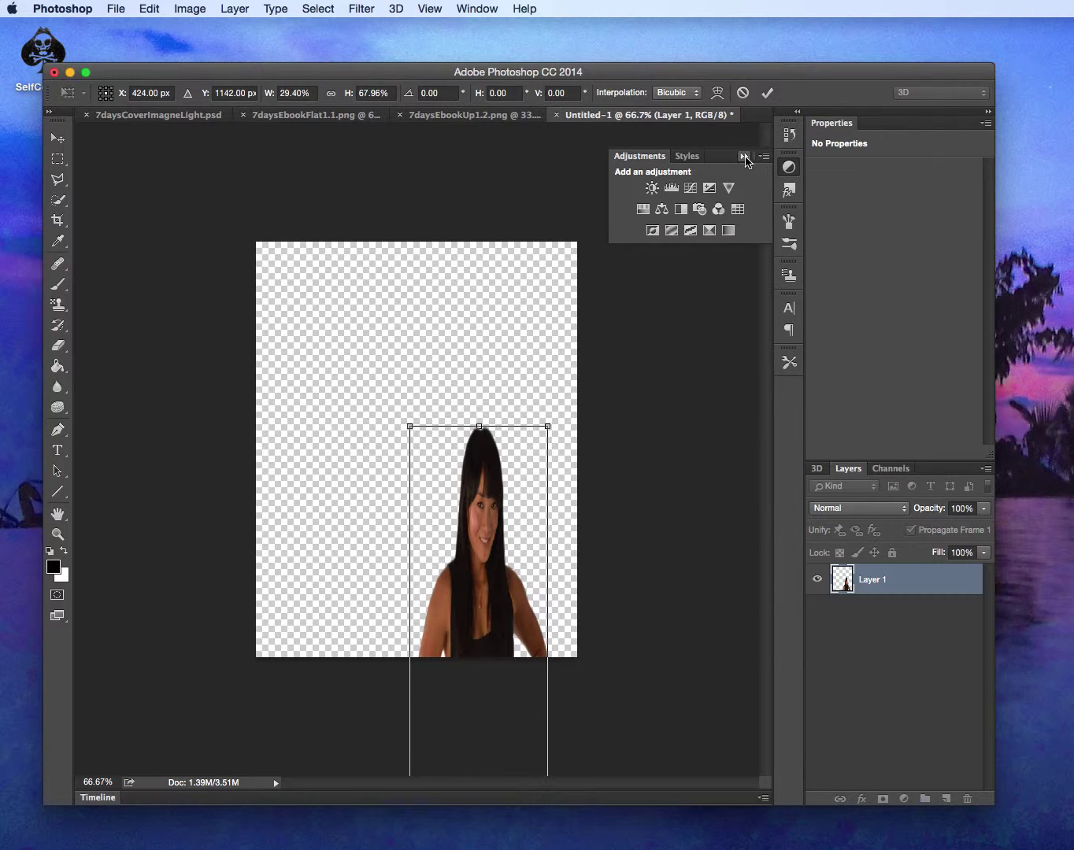
click(789, 135)
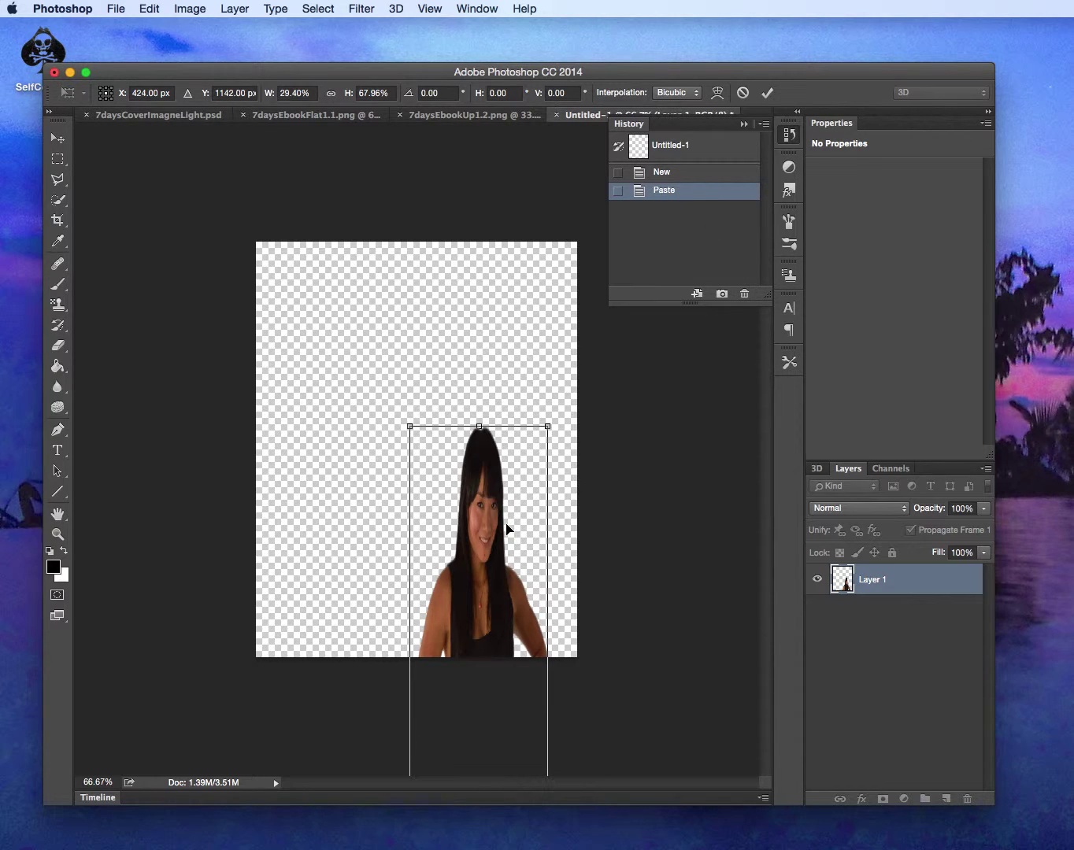
click(744, 124)
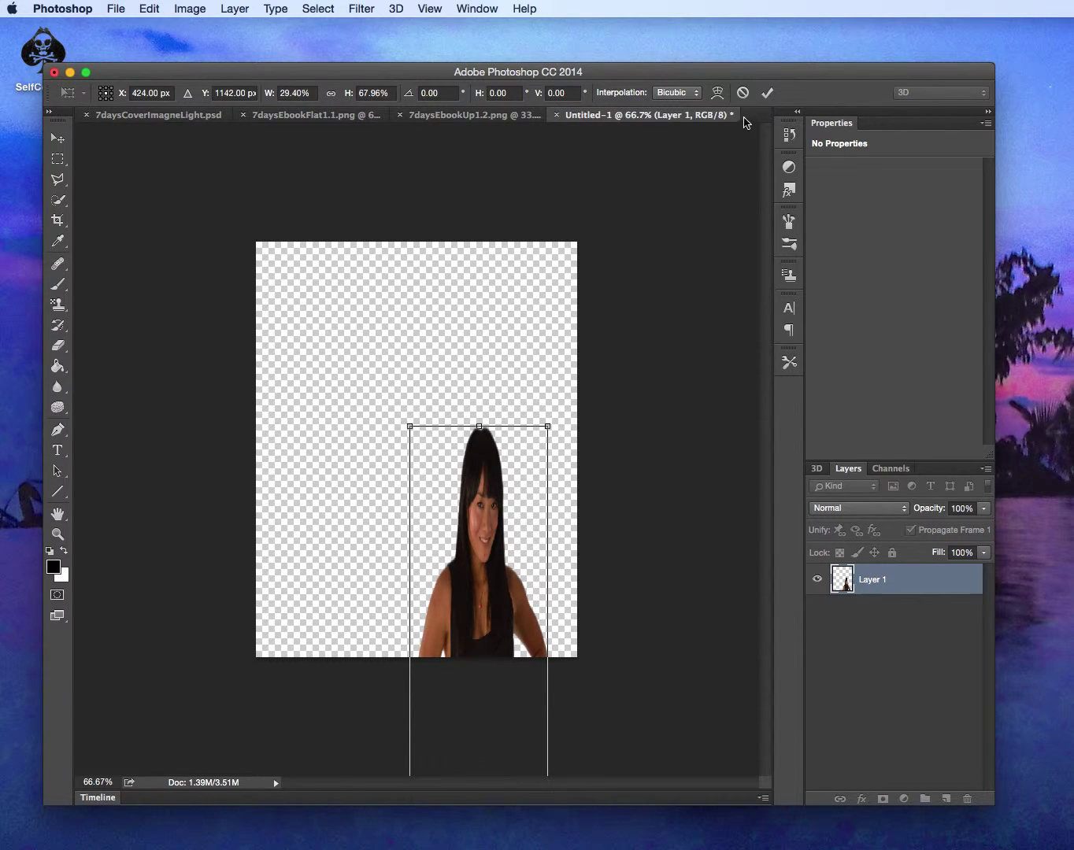
click(744, 93)
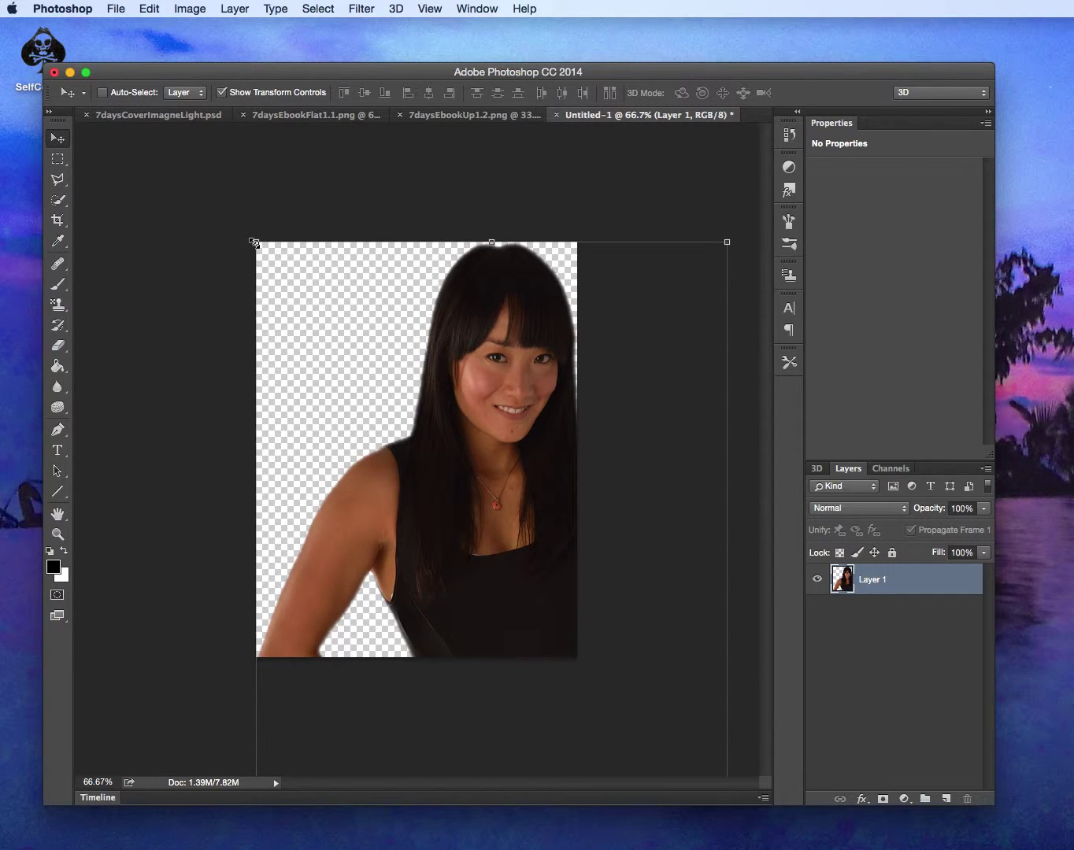
Scale the pasted figure proportionally to about 23.6% and place it fully on the page along its left edge.
drag(253, 243, 647, 665)
drag(607, 756, 372, 313)
drag(214, 287, 480, 562)
drag(444, 646, 355, 323)
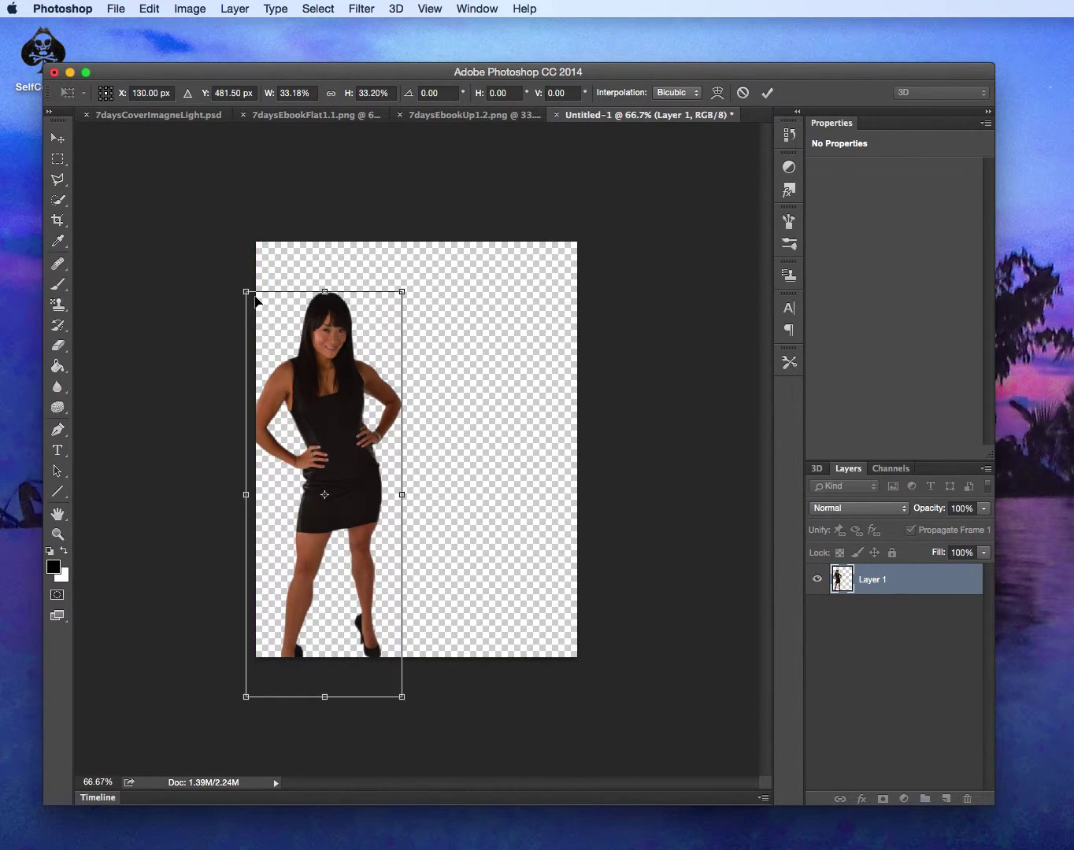
drag(245, 290, 335, 306)
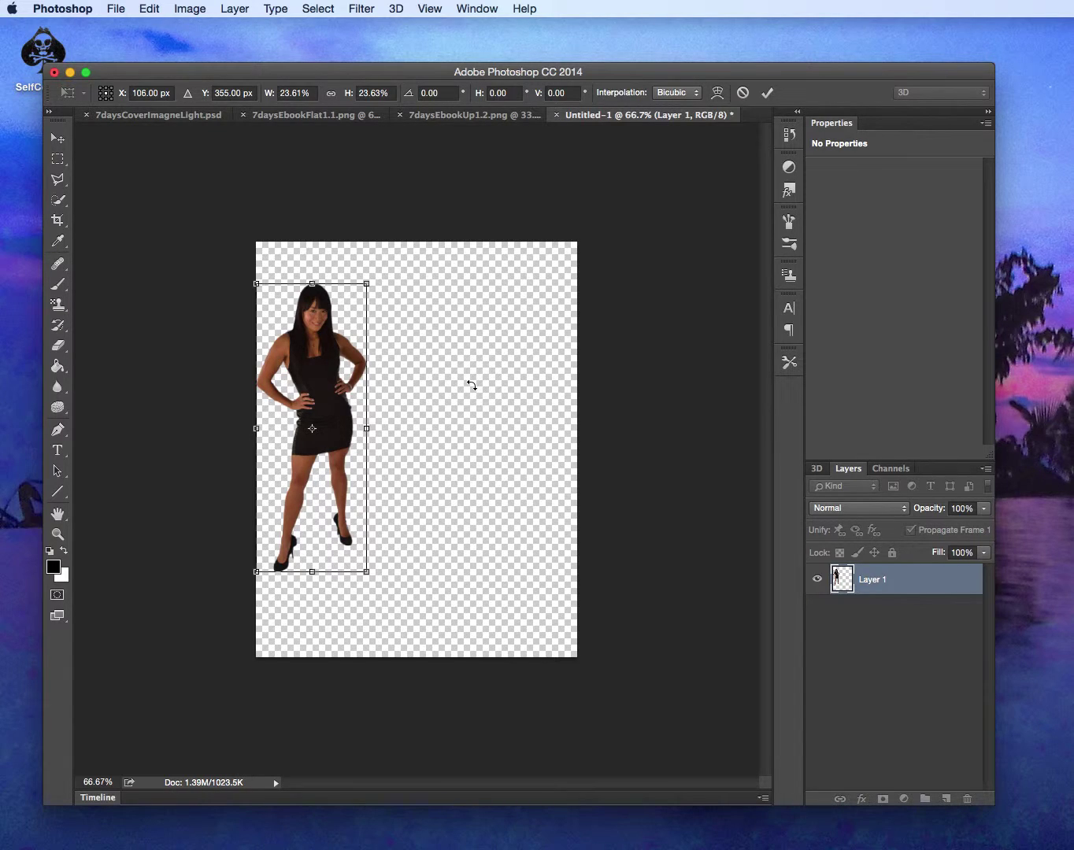
click(768, 94)
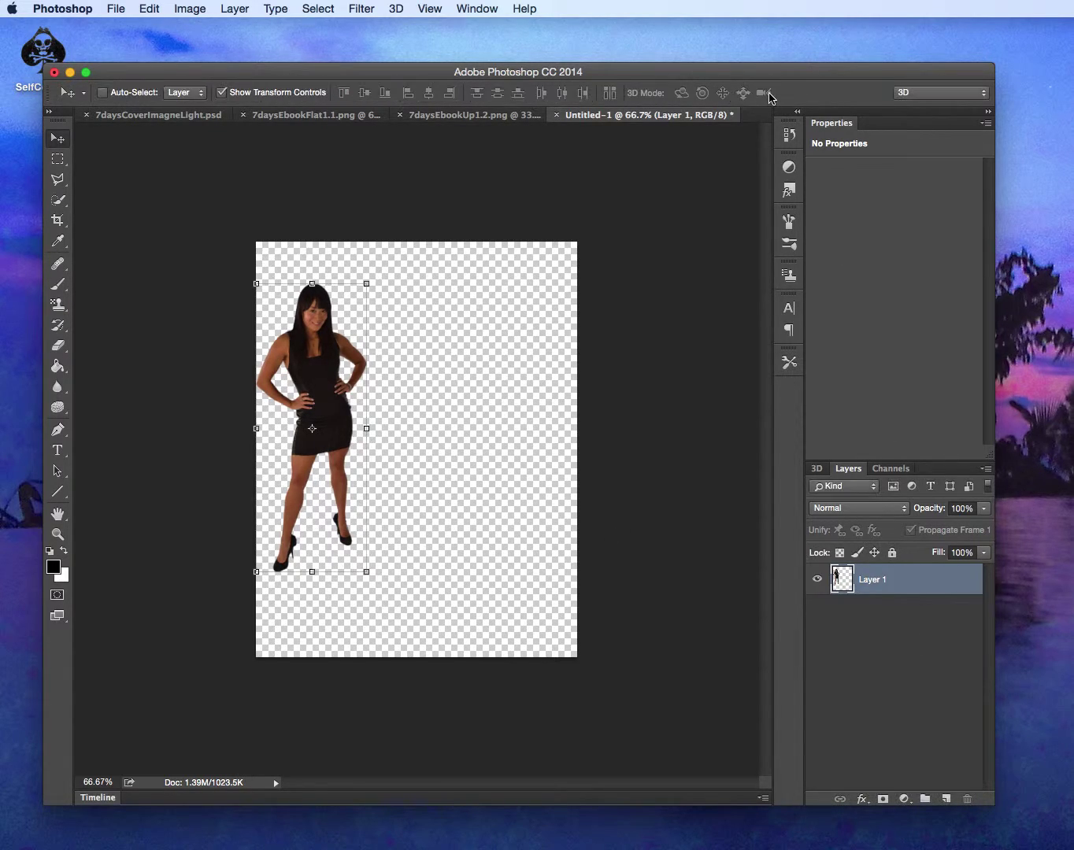
Add a 50 pt text beside the woman's head reading "SEVEN" with "DAYS" on the second line.
click(59, 455)
click(412, 293)
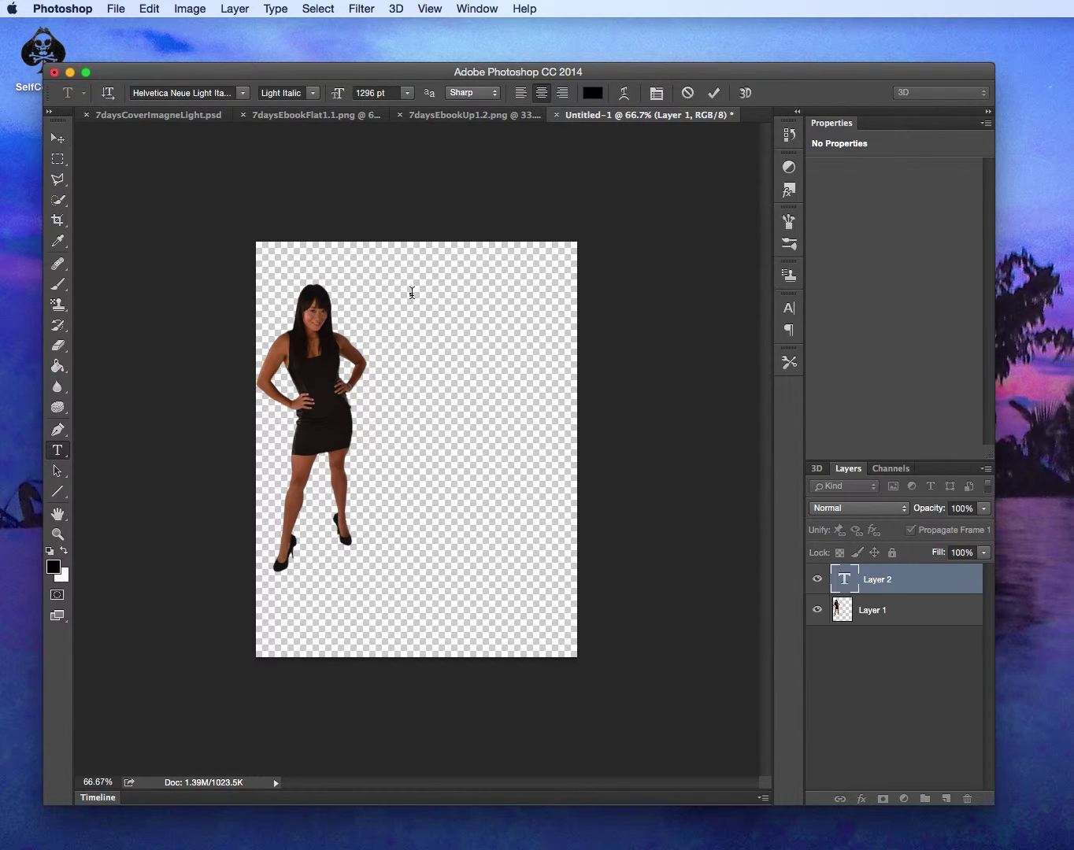
click(362, 95)
text(50)
key(Return)
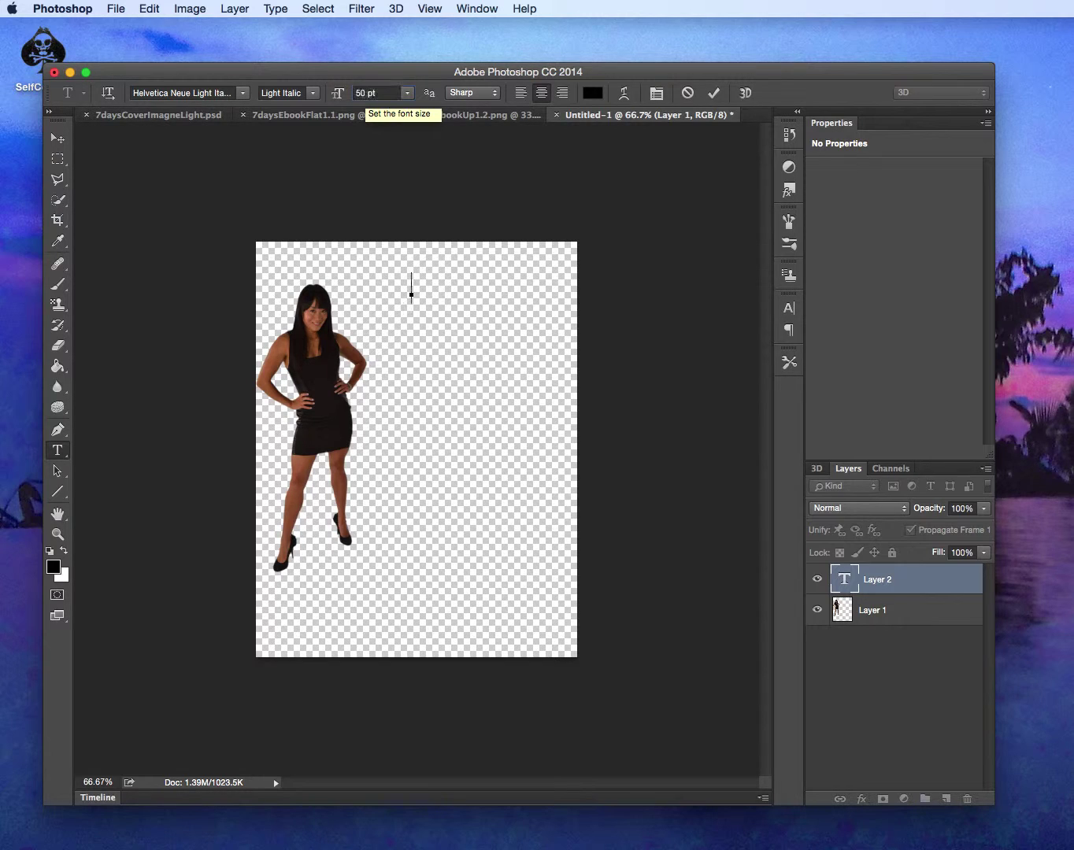
text(SEVEN)
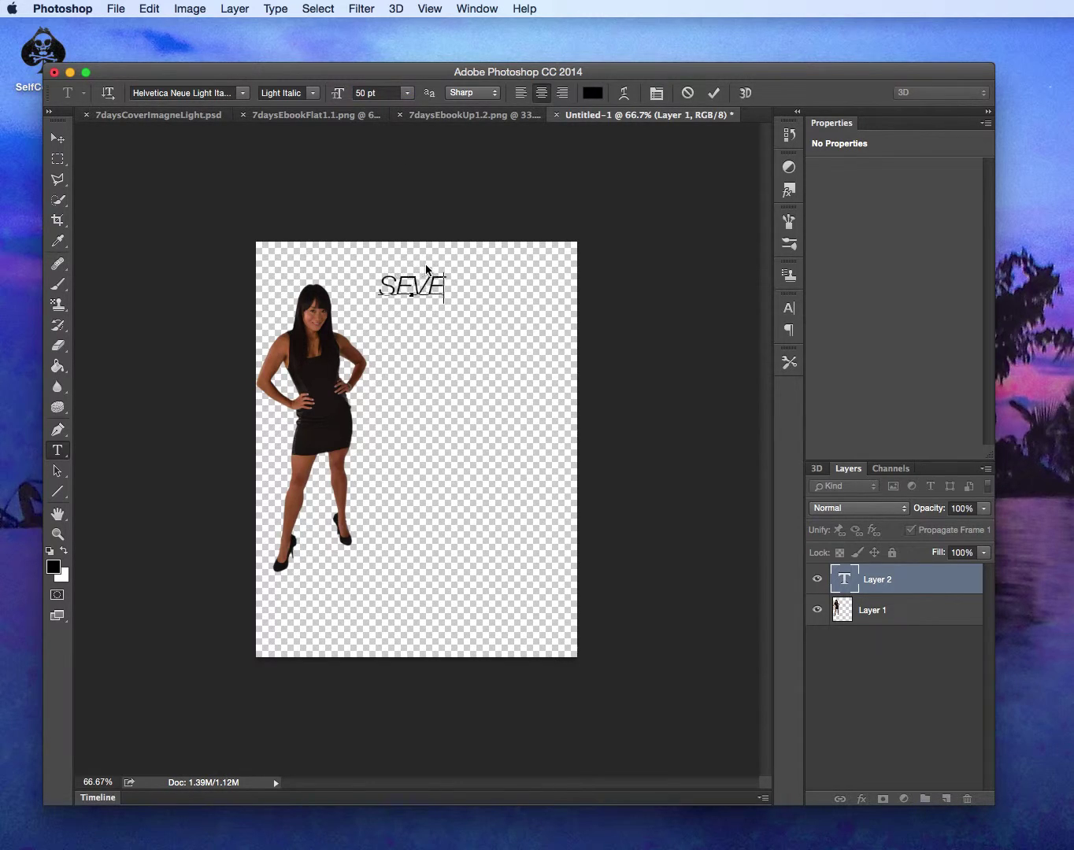
key(Return)
key(Return)
key(Return)
key(Return)
key(Return)
key(Return)
key(Return)
text(DAYS)
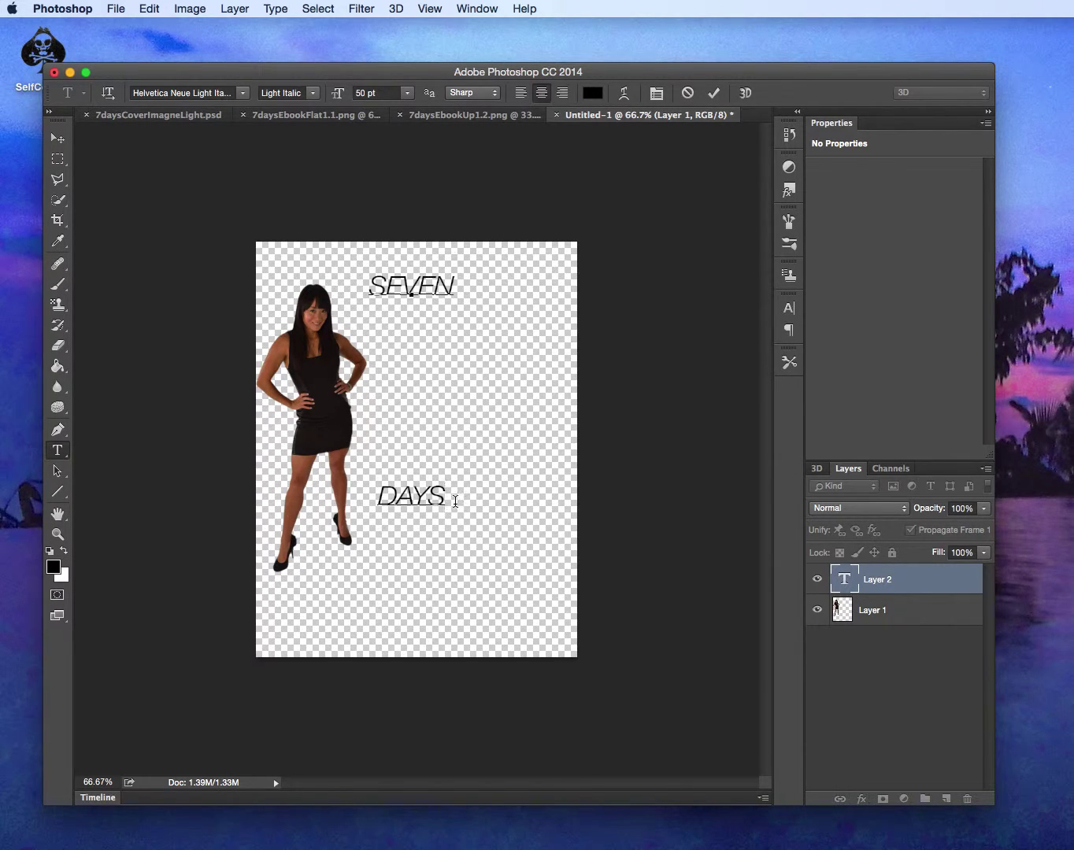
Set the leading of the entire SEVEN DAYS text to 50 pt.
key(super+a)
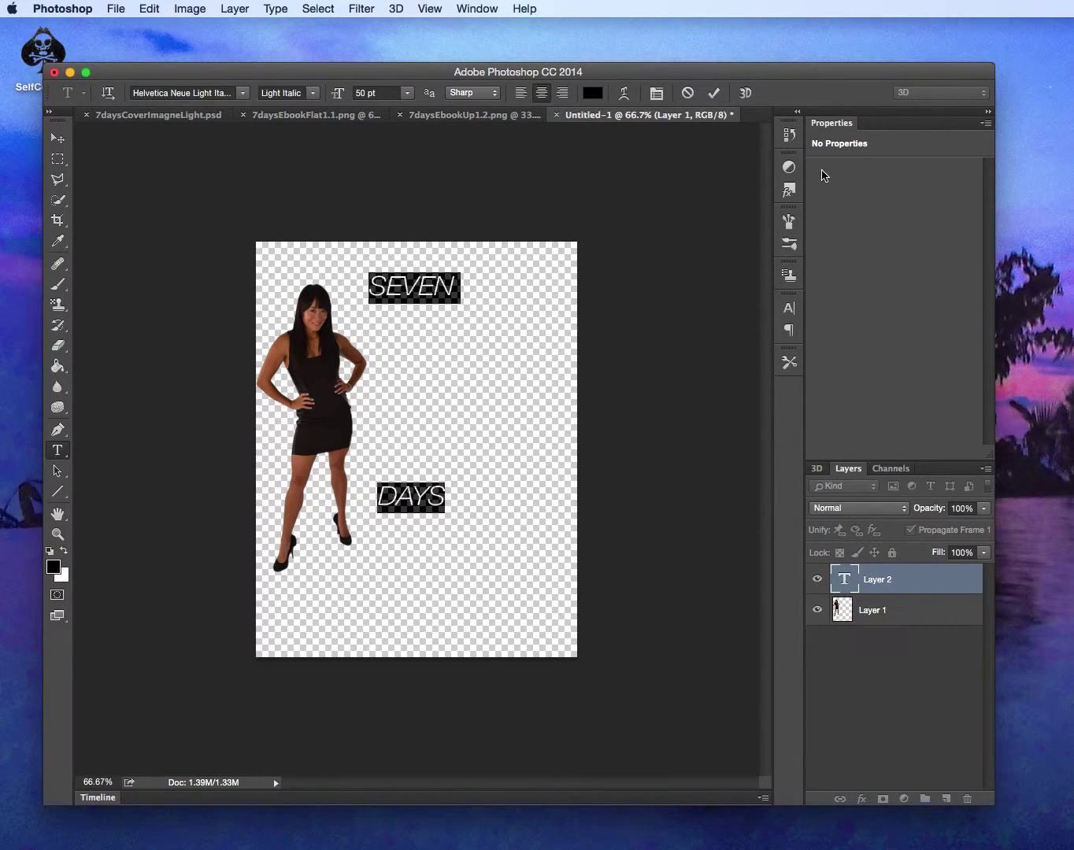
click(789, 309)
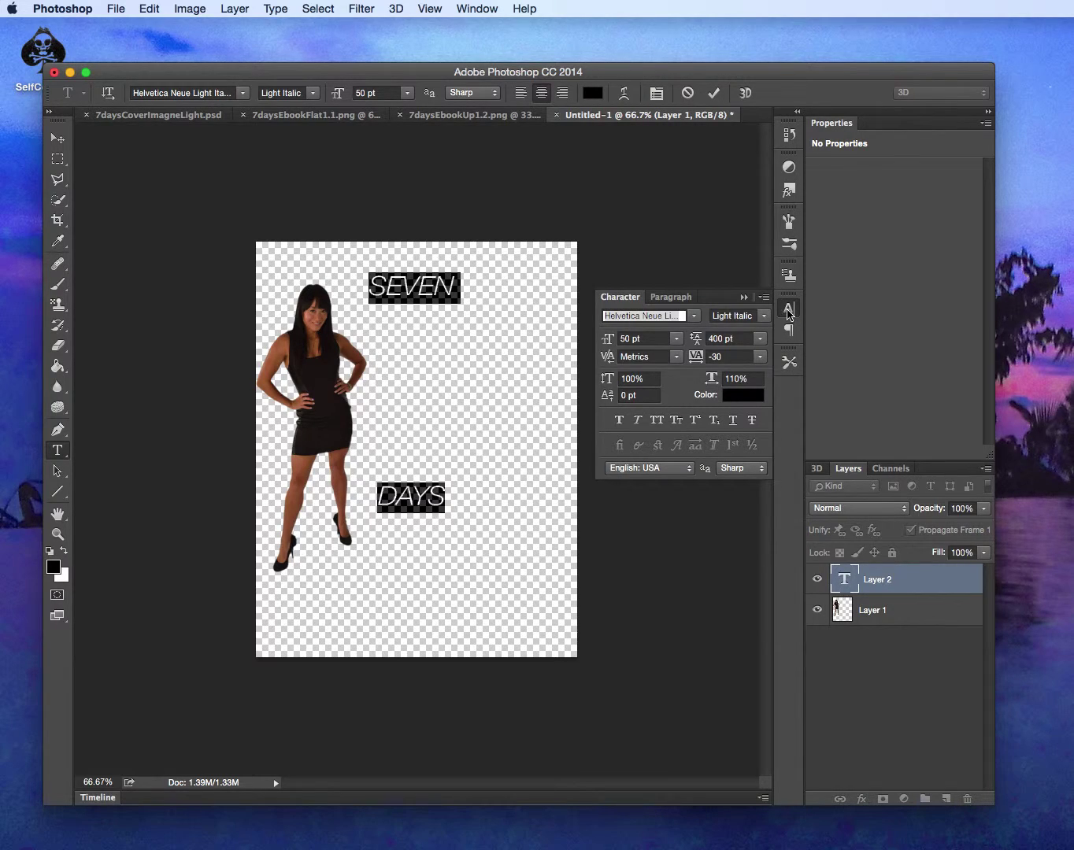
click(715, 339)
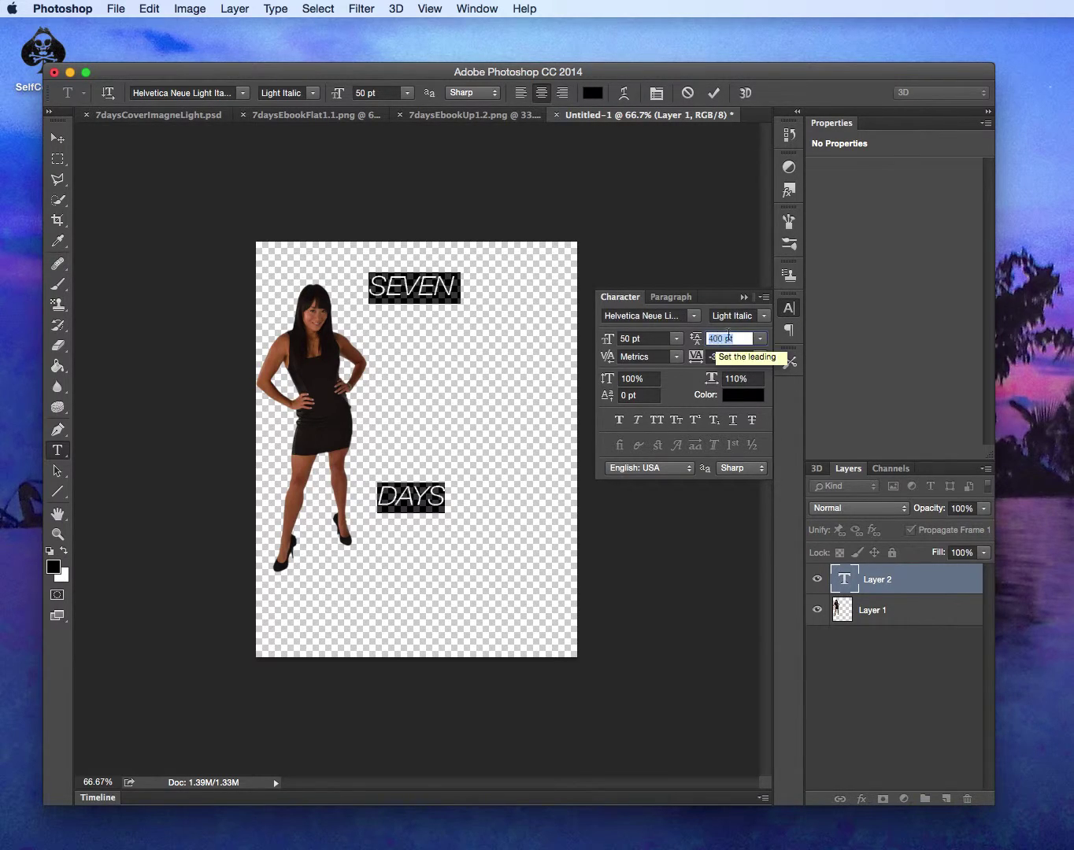
text(50)
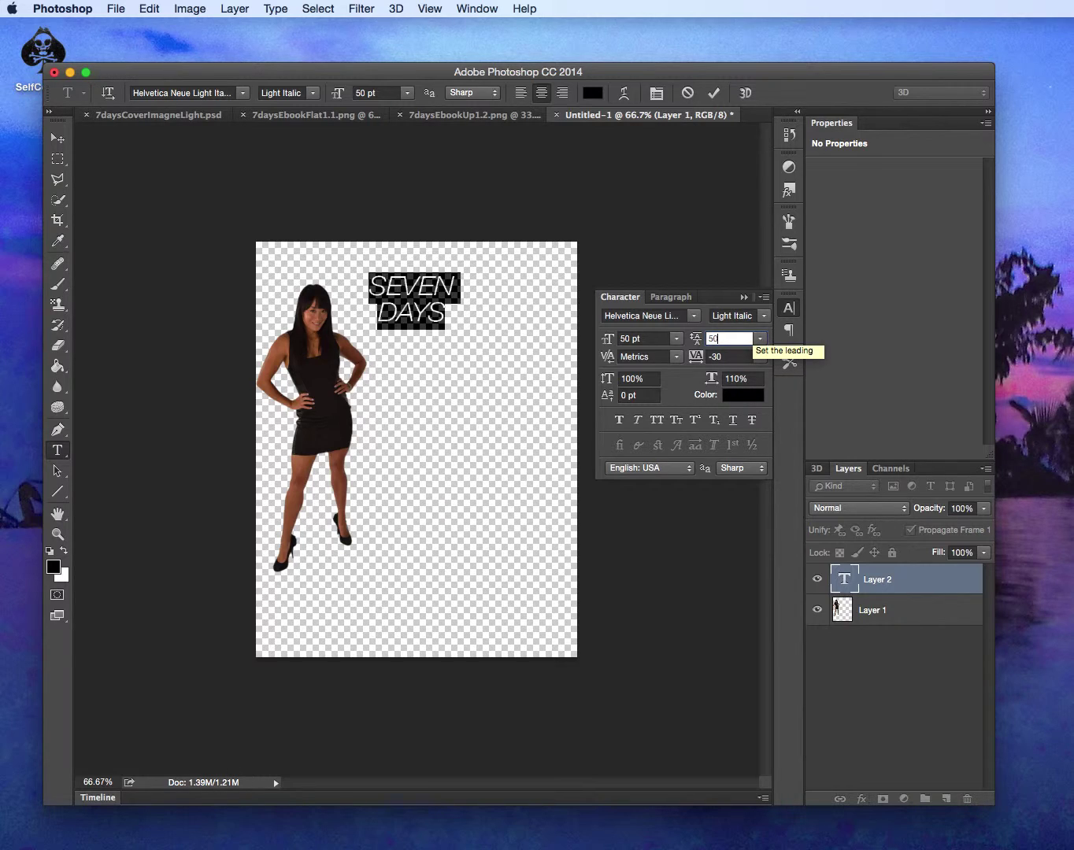
key(Return)
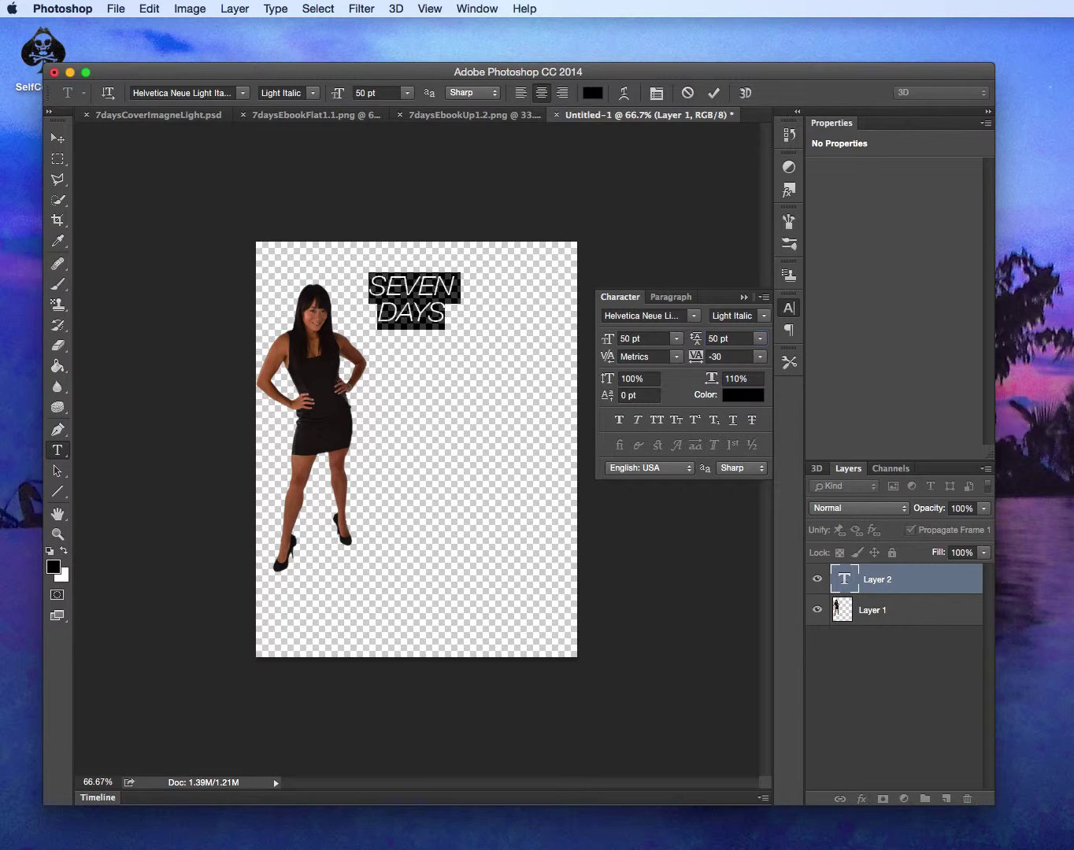
Add "TO" and "Sexy" as the third and fourth lines of the title text.
click(446, 315)
text(To)
key(BackSpace)
key(BackSpace)
text(TO)
key(Return)
text(Sexy)
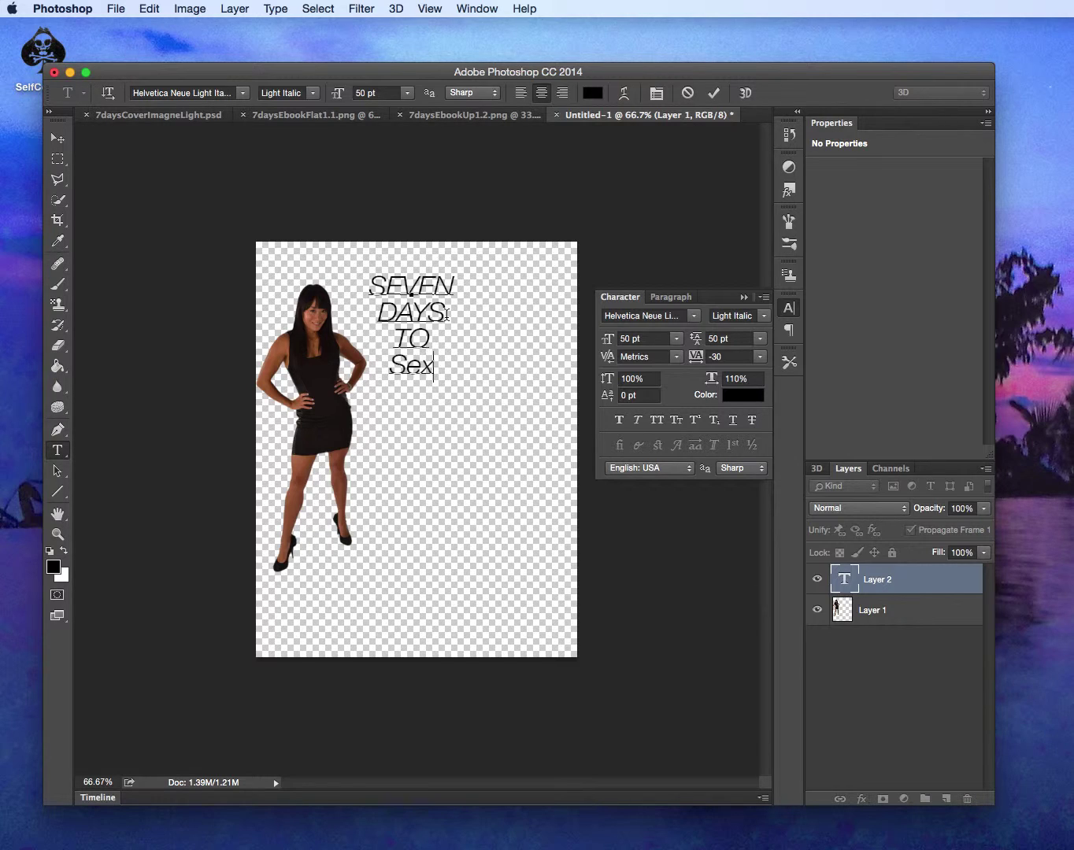
Move the title to the page's right half and enlarge it to about 164% width and 176% height.
click(362, 284)
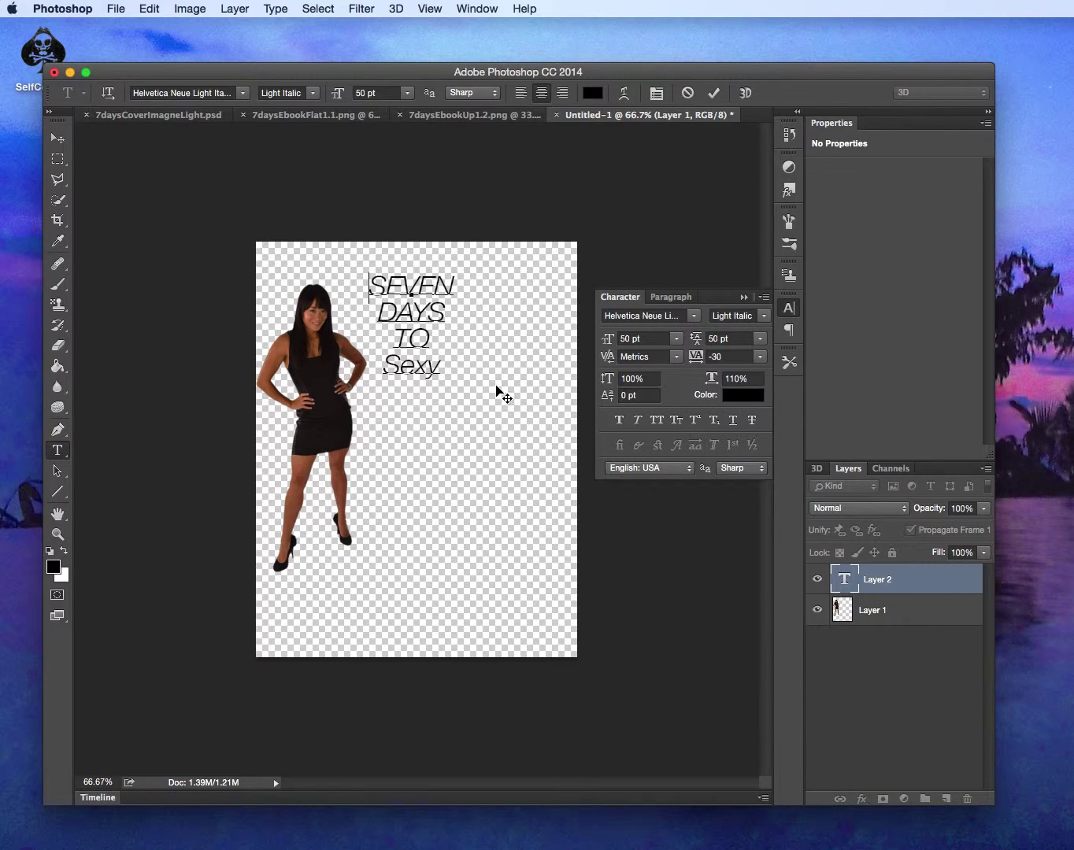
drag(470, 397, 537, 478)
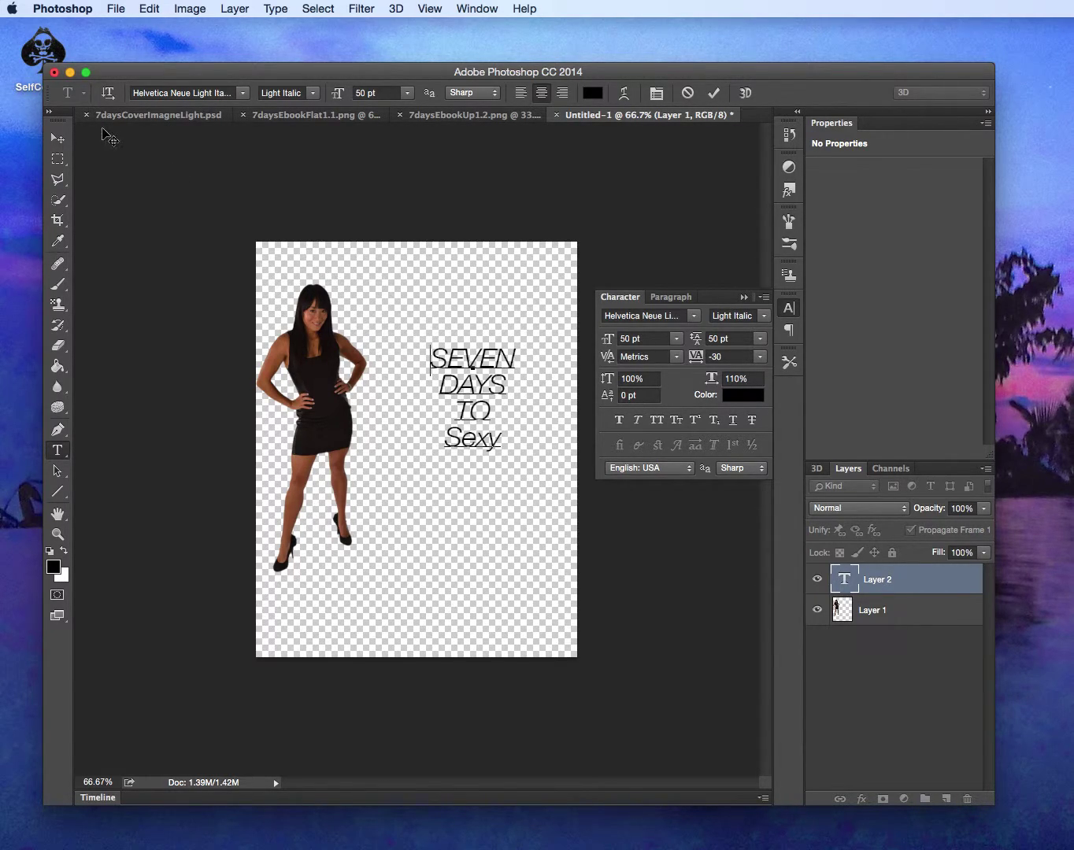
click(57, 139)
drag(429, 348, 376, 264)
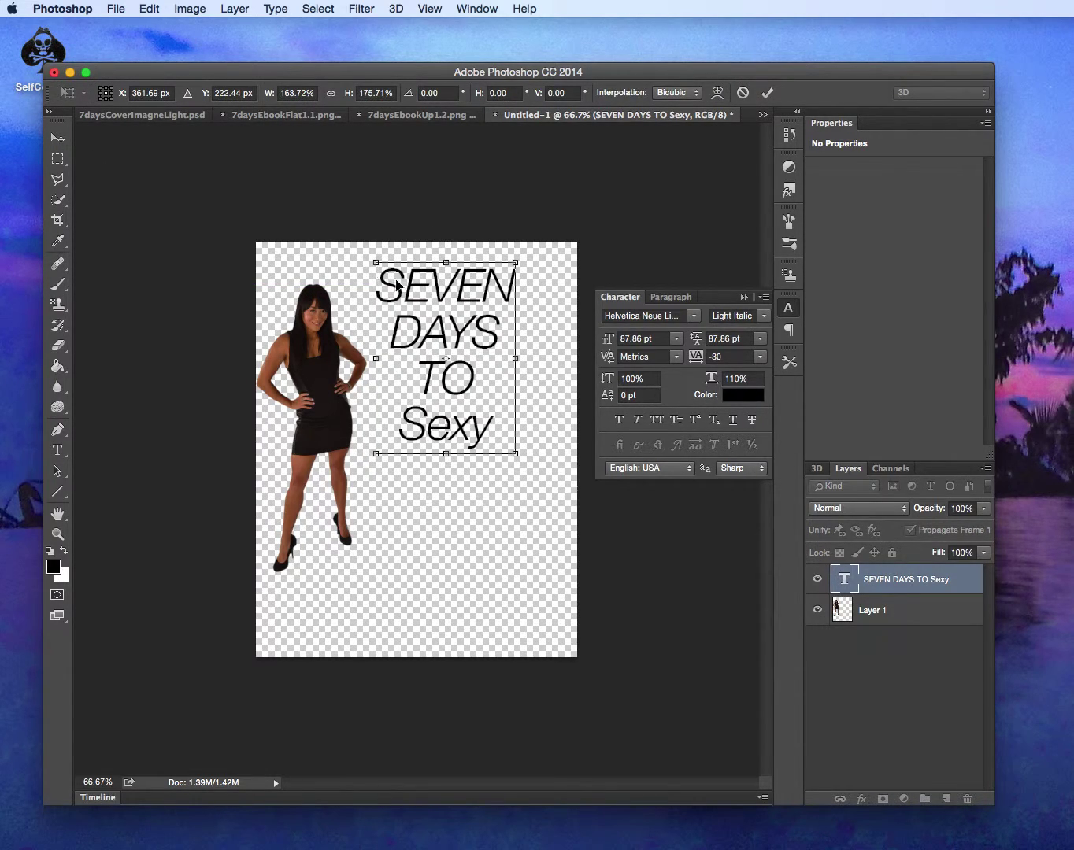
click(58, 450)
key(Return)
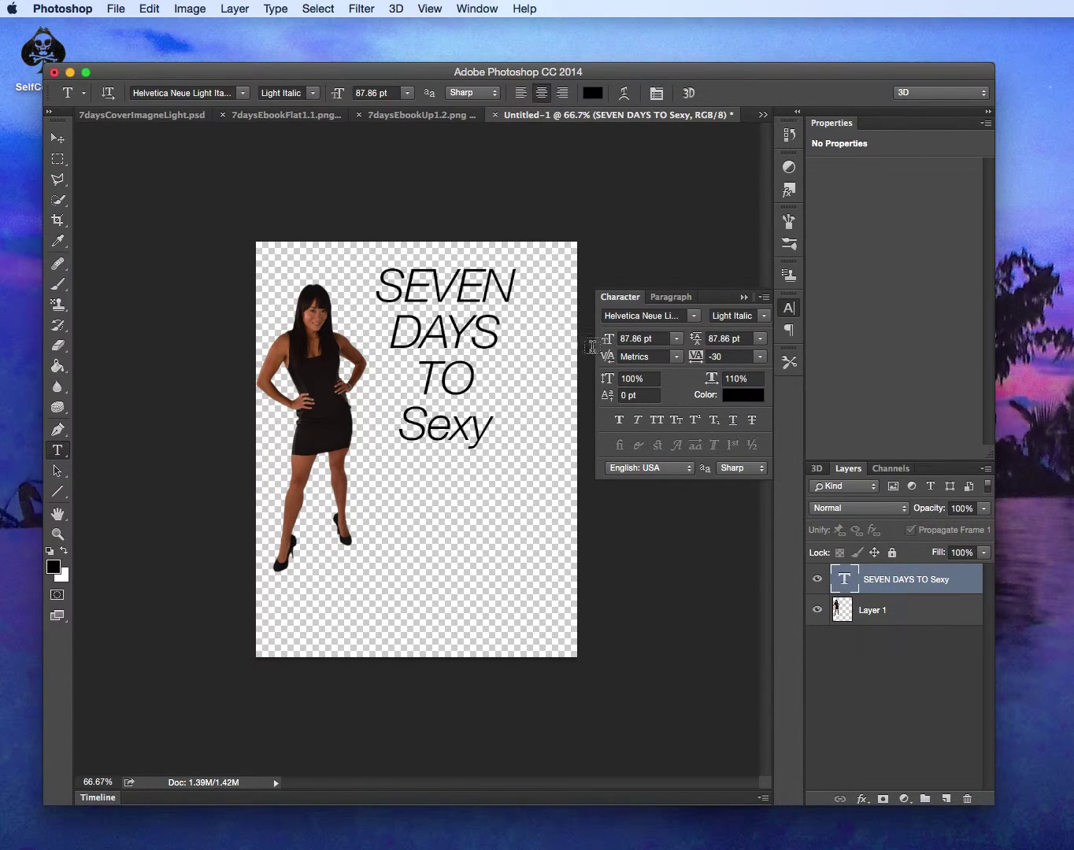
click(479, 371)
double_click(492, 377)
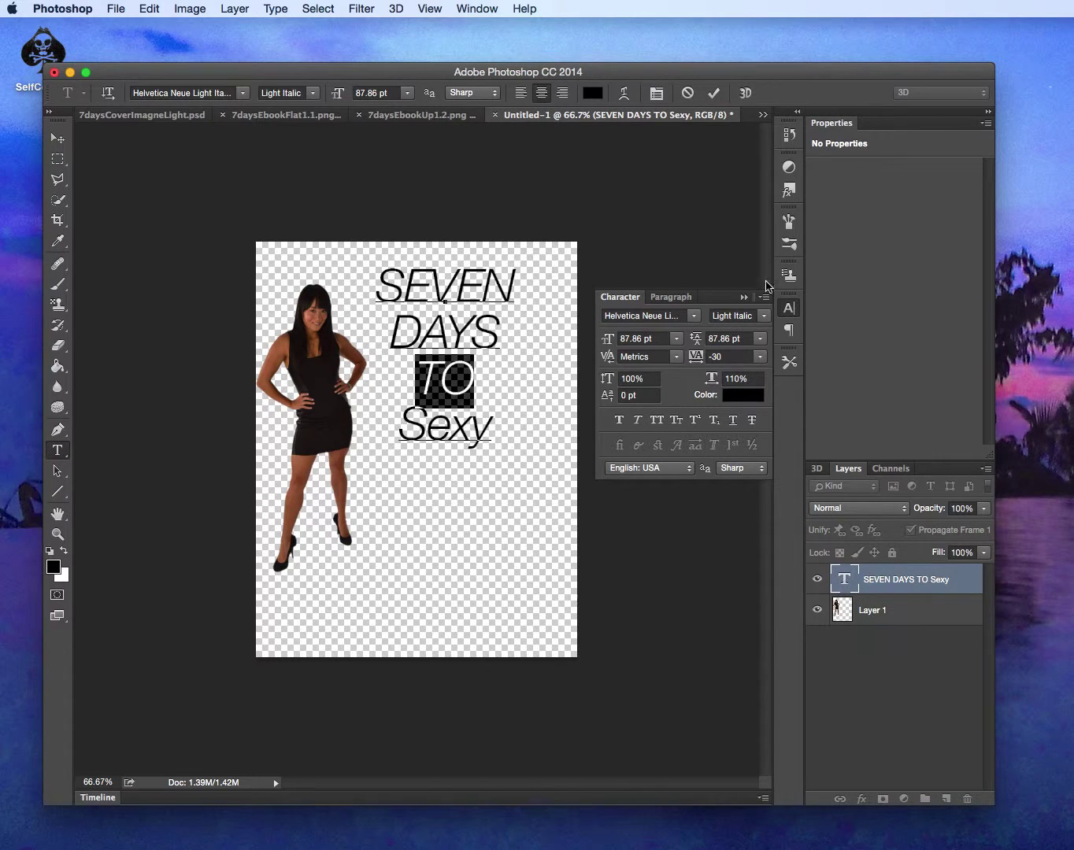
click(695, 316)
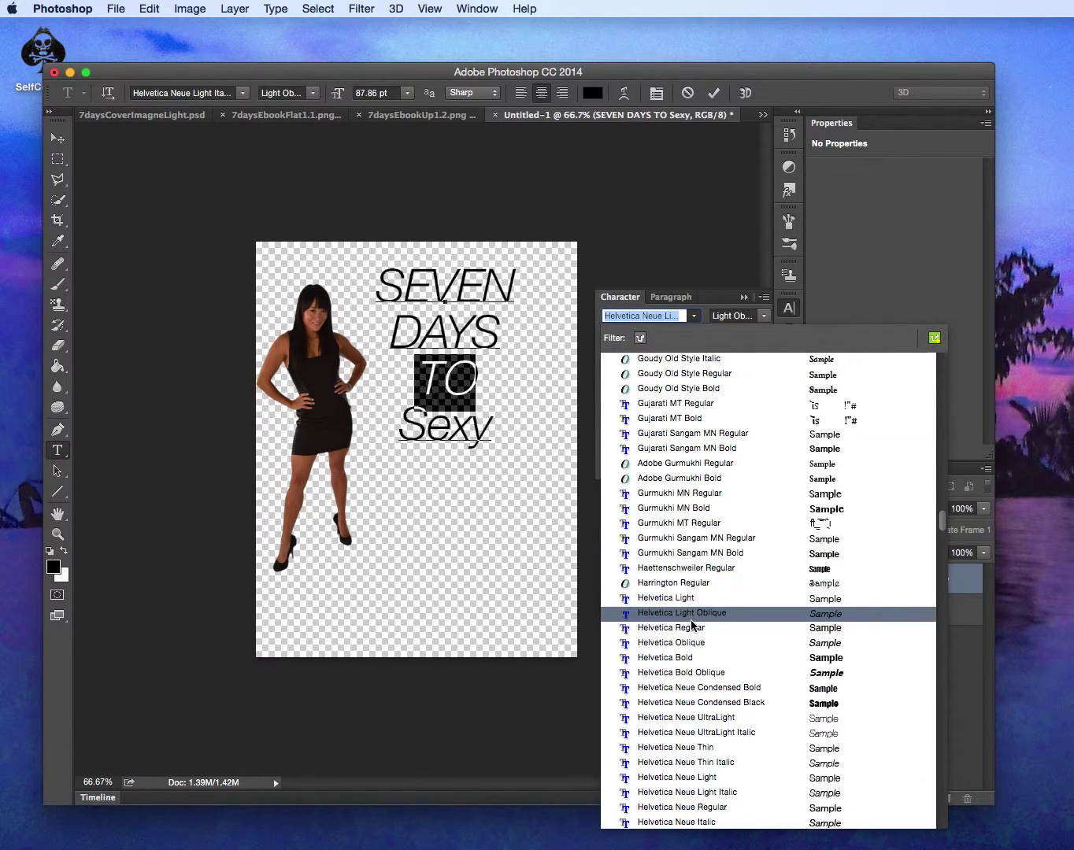
click(568, 464)
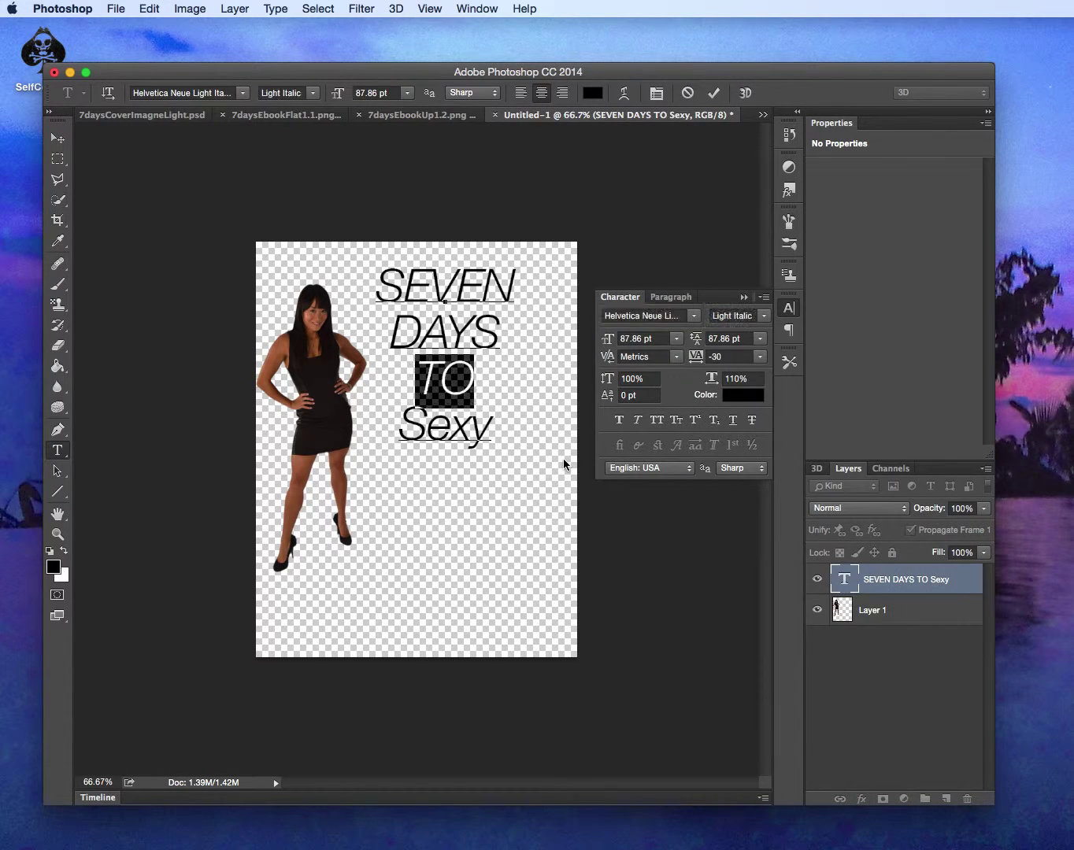
click(744, 396)
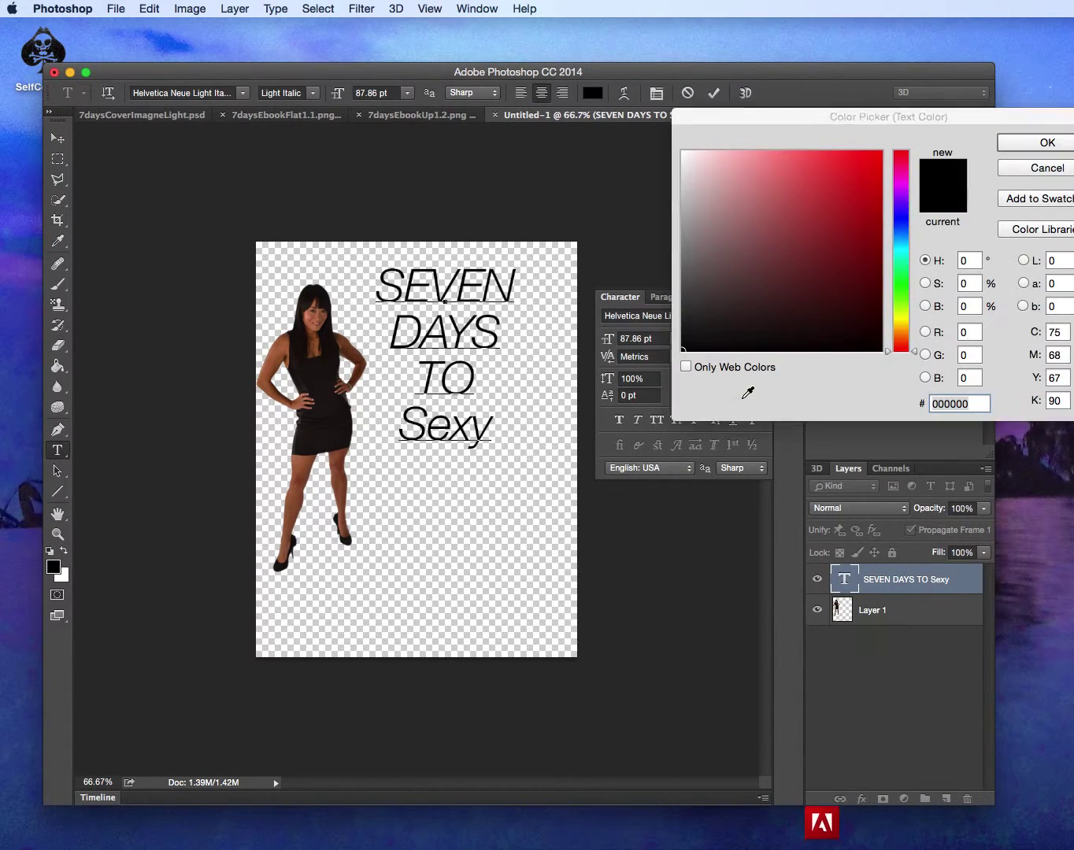
click(1037, 170)
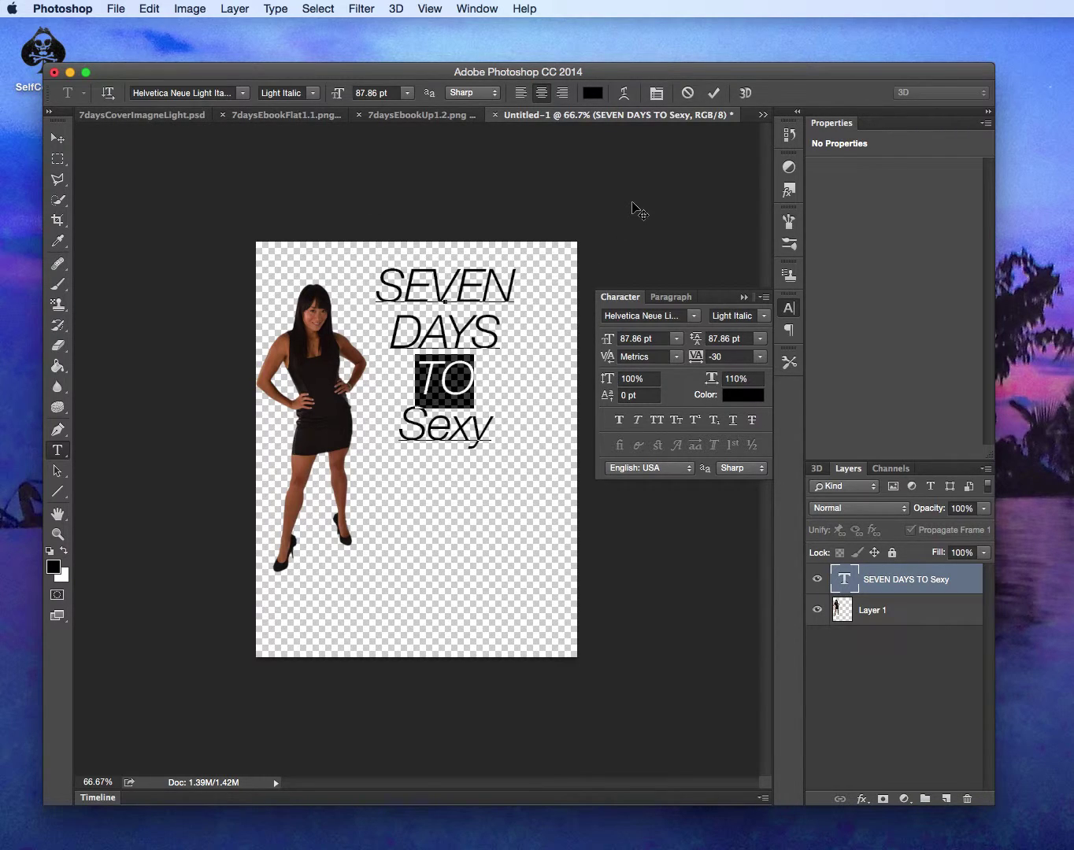
click(717, 93)
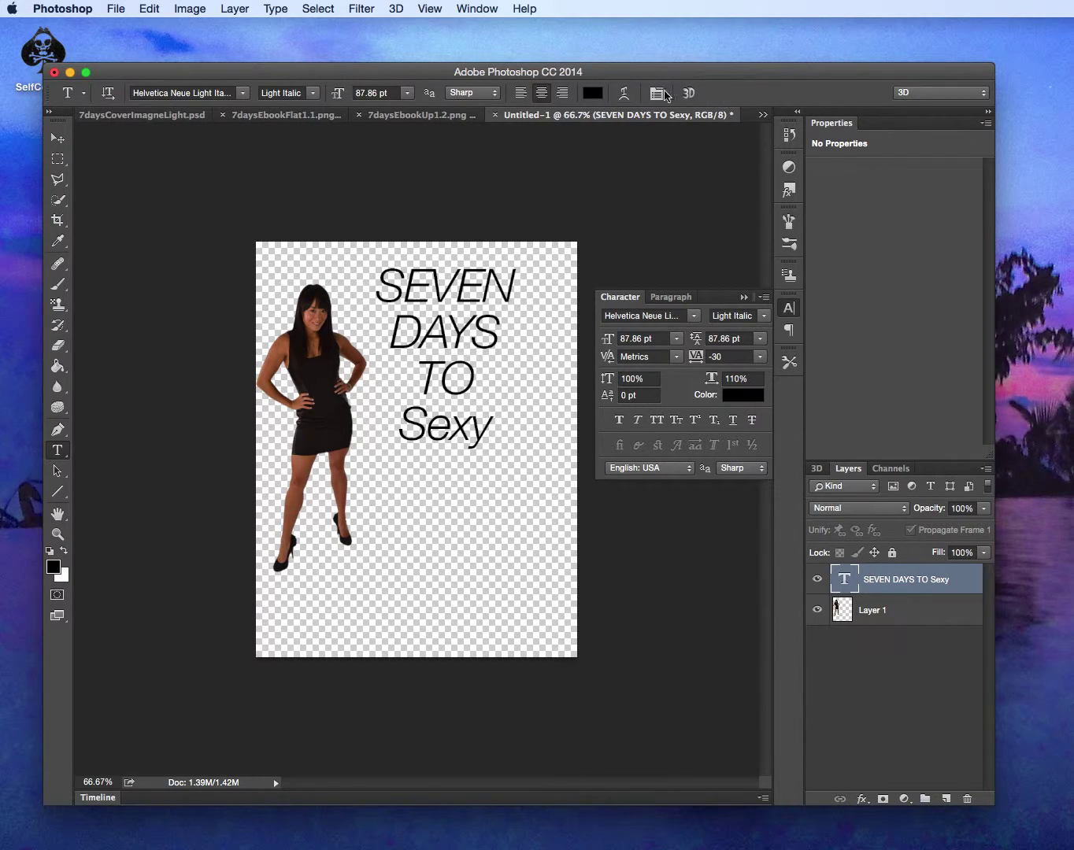
In 7daysCoverImagneLight.psd, show the "Health never felt better", author-name and Layer 0 copy layers, and hide Layer 0 copy 2.
click(176, 116)
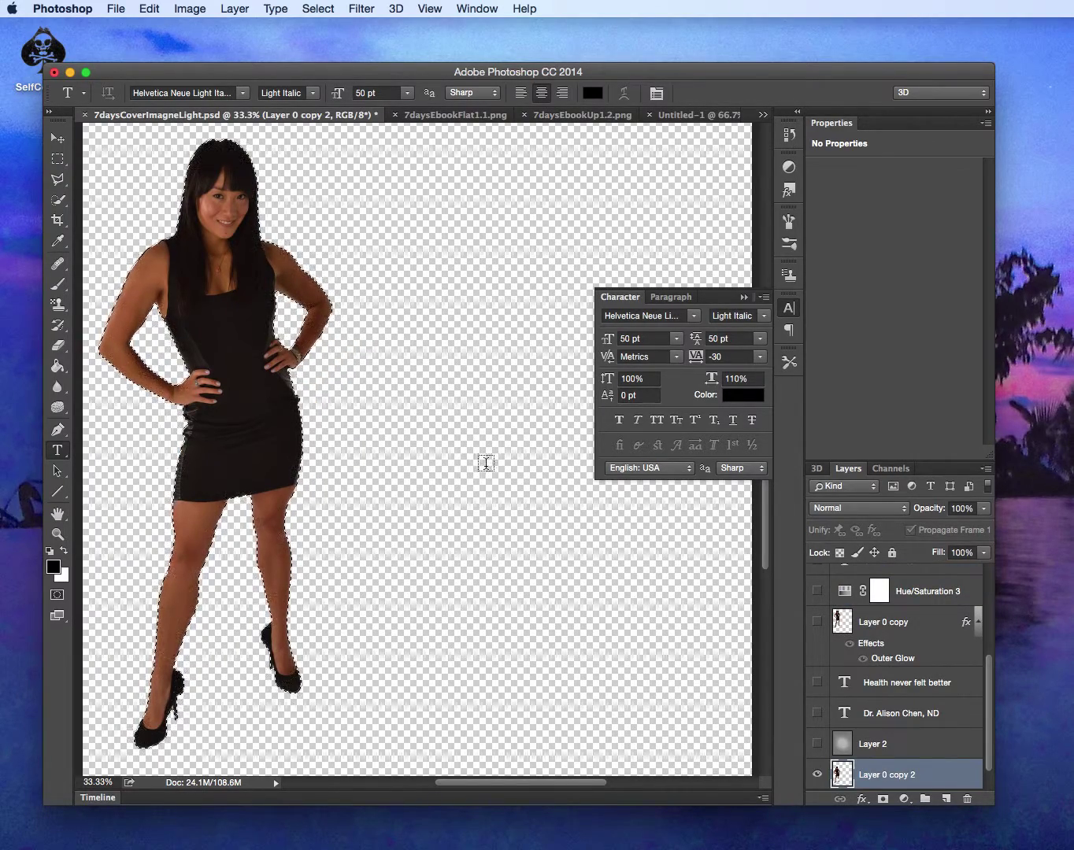
key(super+minus)
key(super+minus)
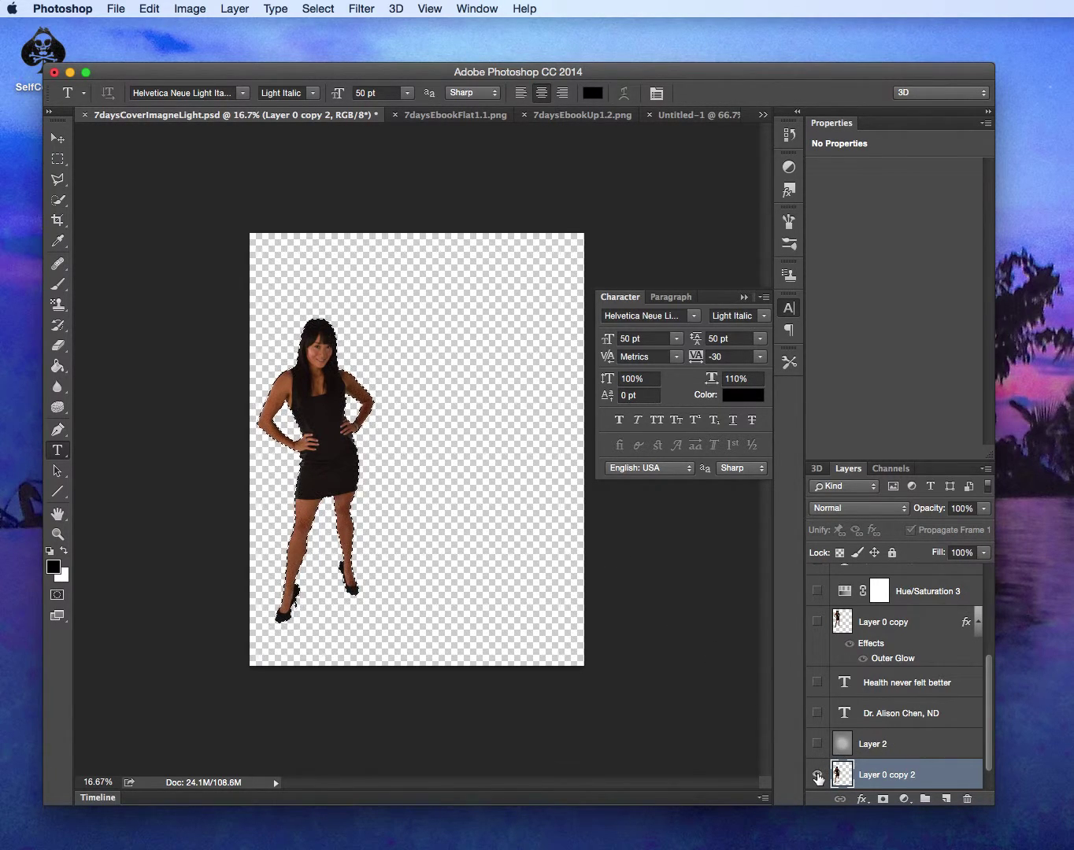
click(817, 683)
click(817, 714)
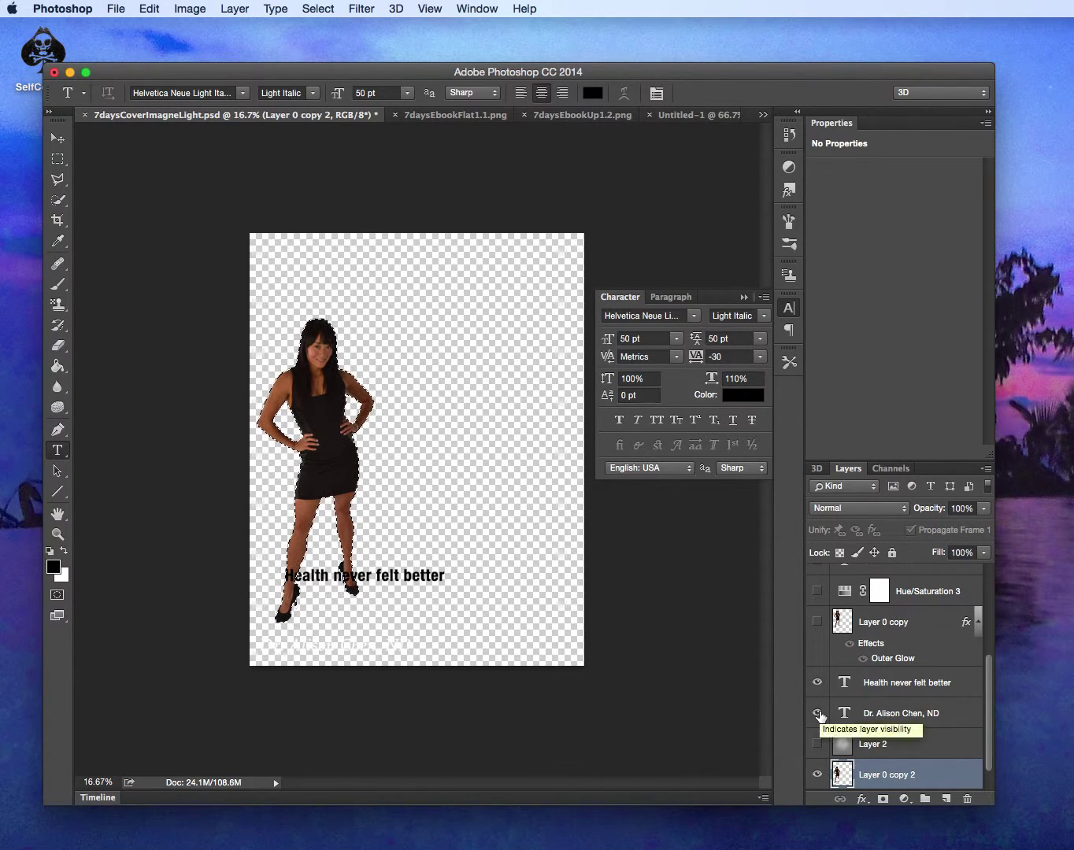
click(817, 622)
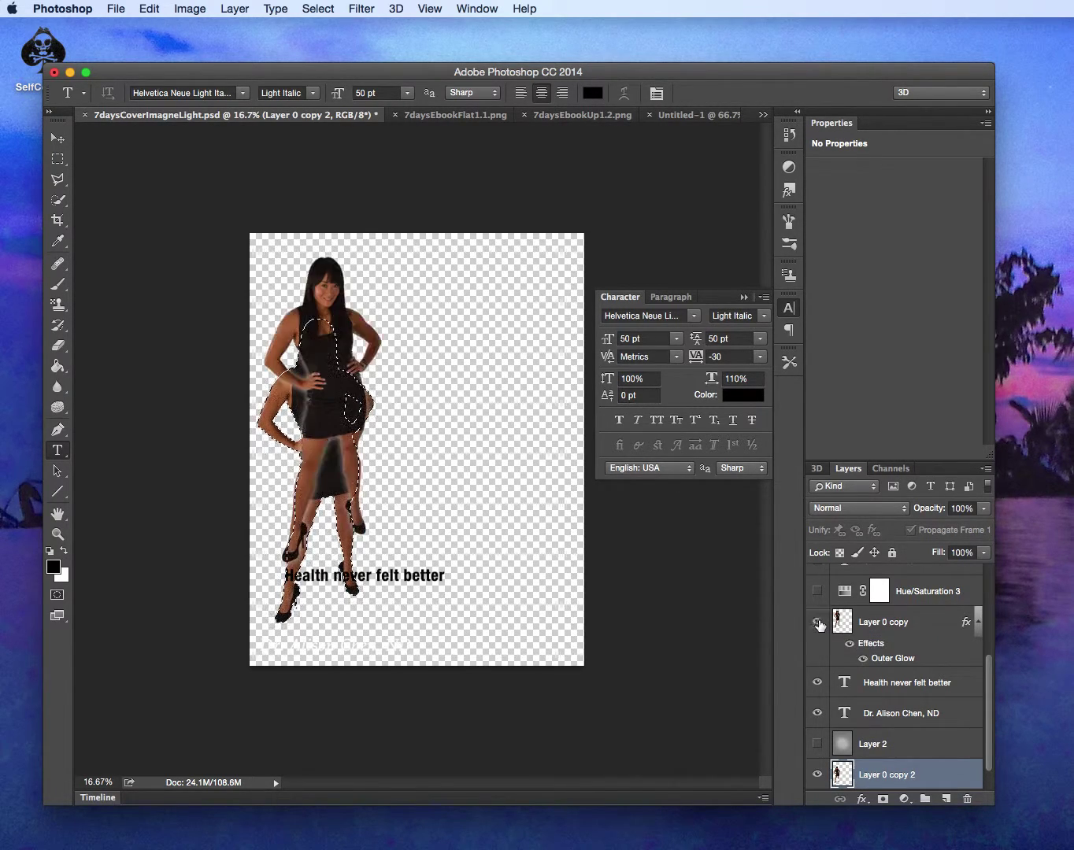
click(817, 777)
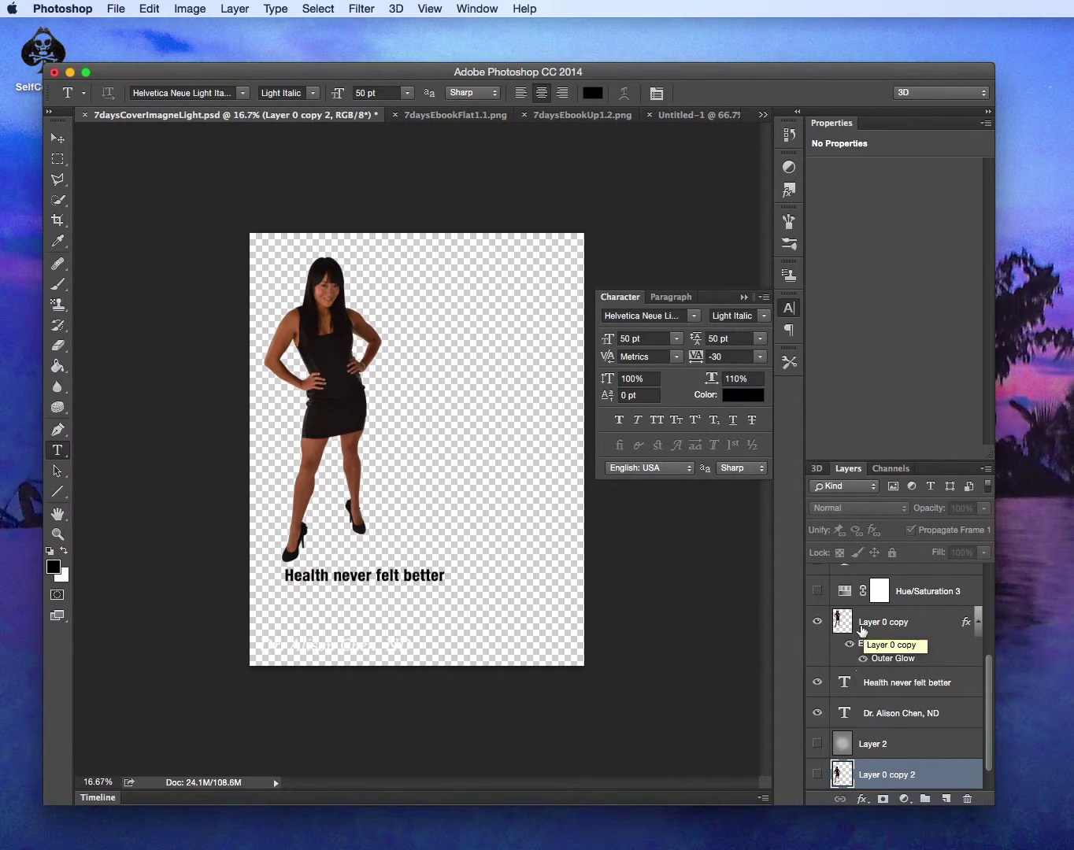
Show the SEVEN DAYS, TO and Sexy title layers.
scroll(832, 602, up, 2)
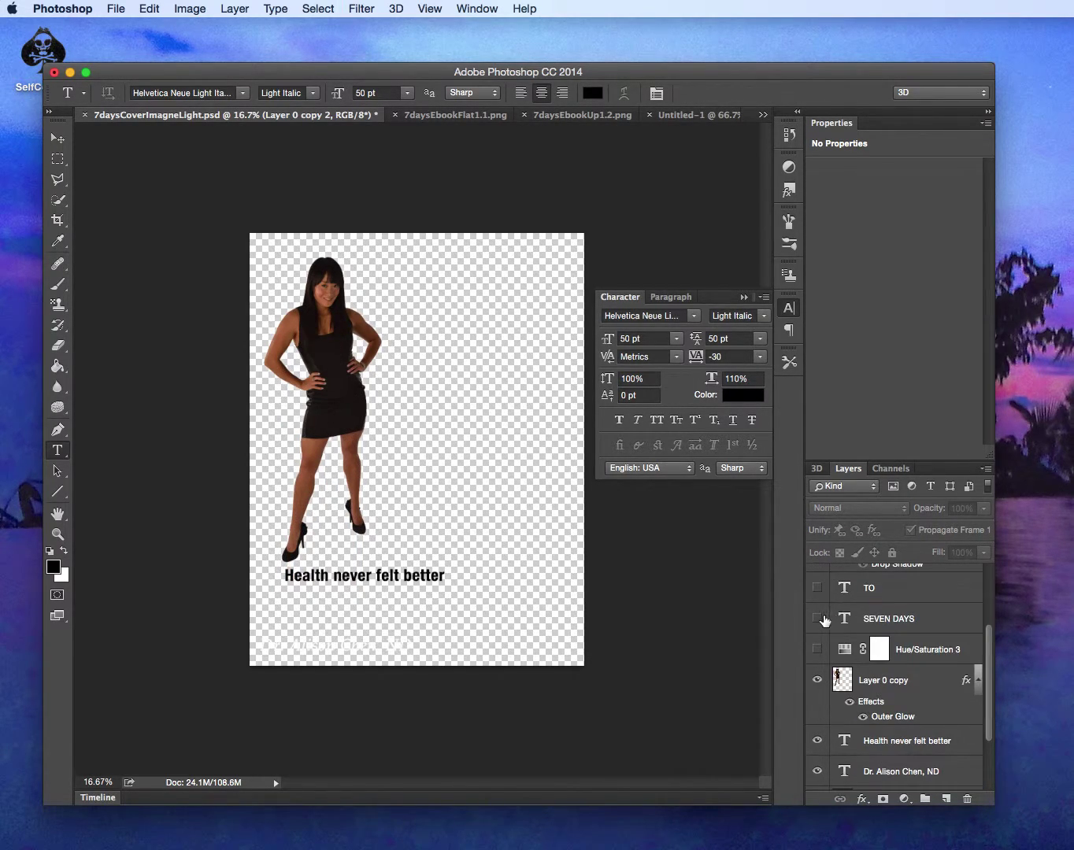
click(817, 620)
click(817, 588)
scroll(817, 590, up, 3)
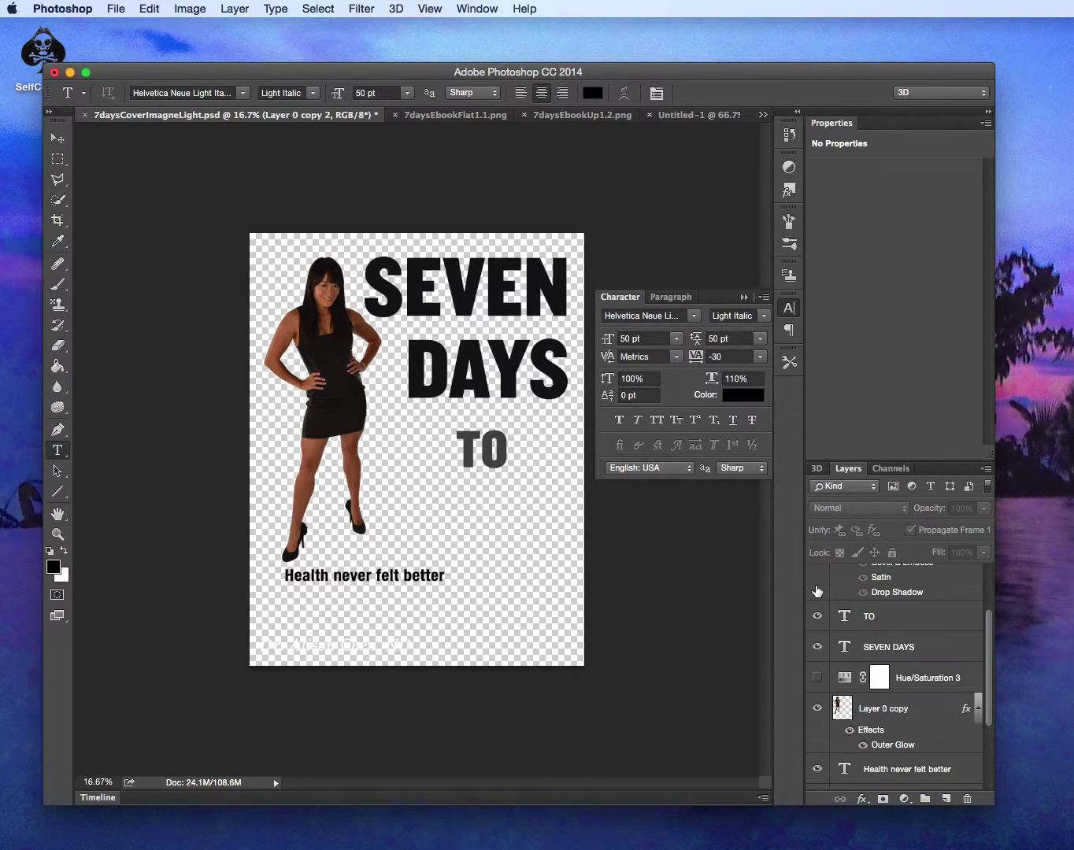
click(817, 600)
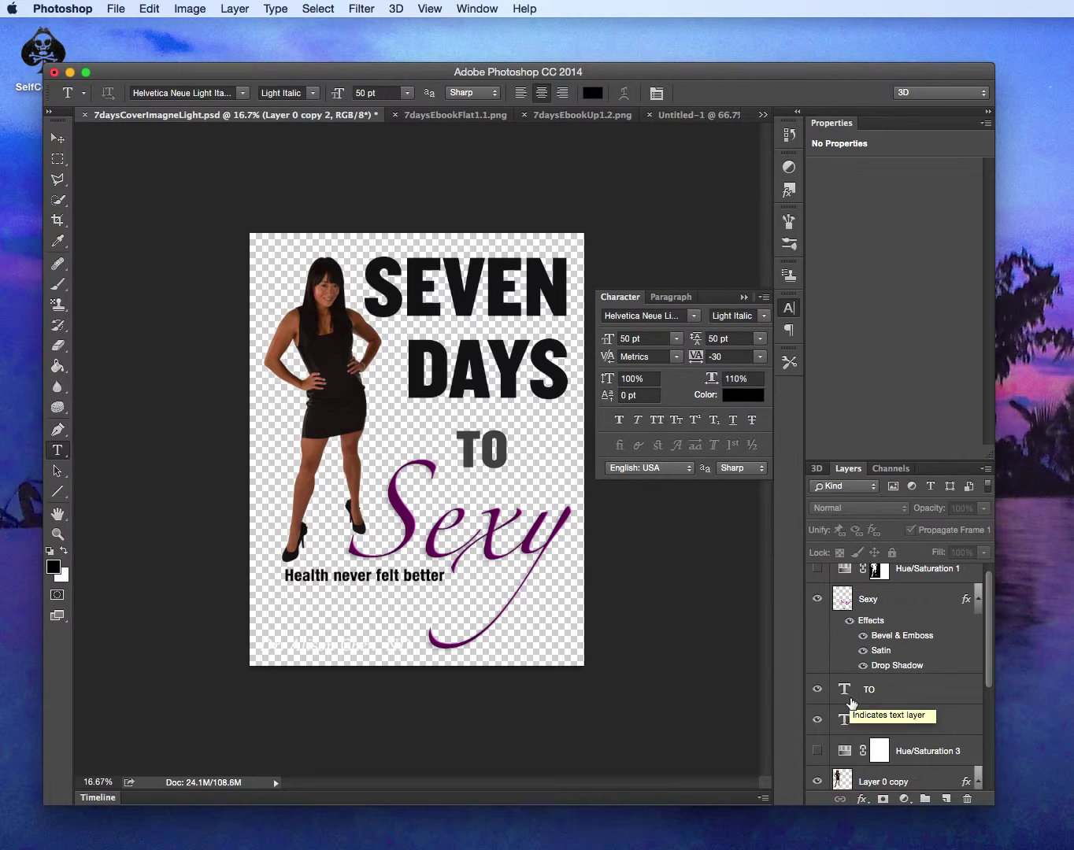
Preview the gradient background in Layer 2, hide it again and create a new empty layer directly above it.
scroll(823, 694, down, 5)
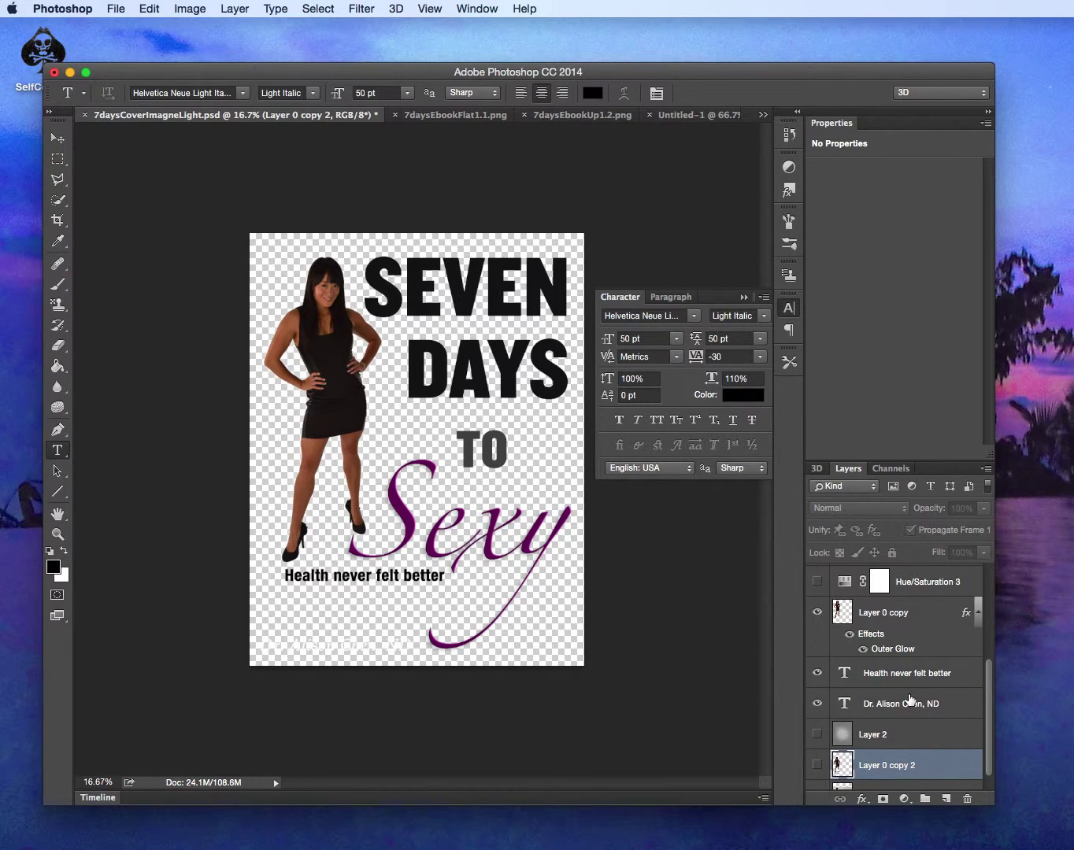
click(864, 736)
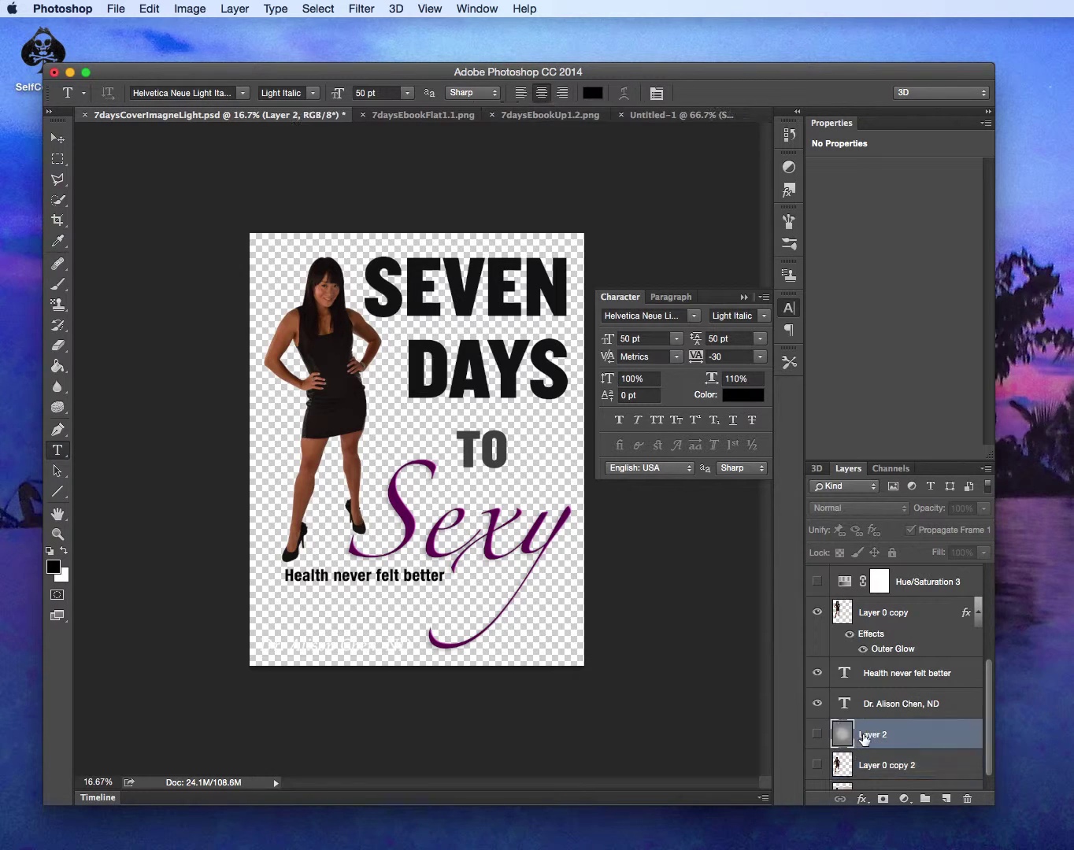
click(816, 734)
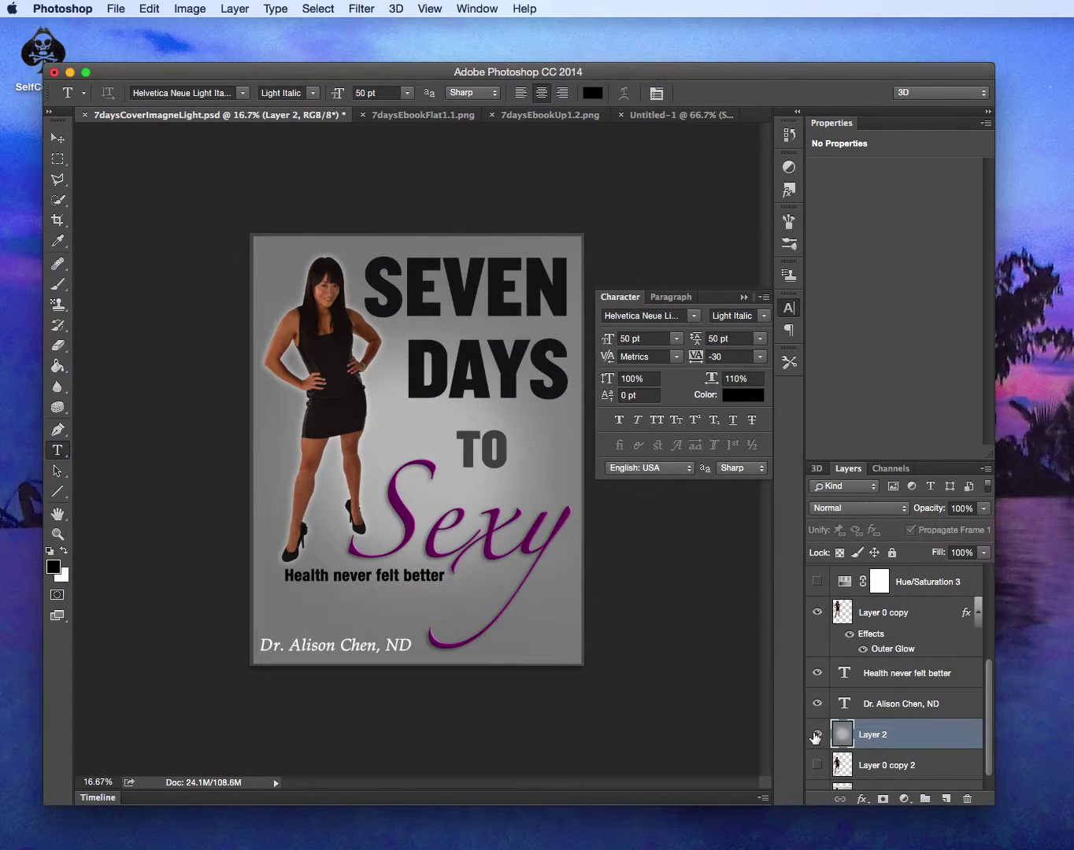
click(816, 735)
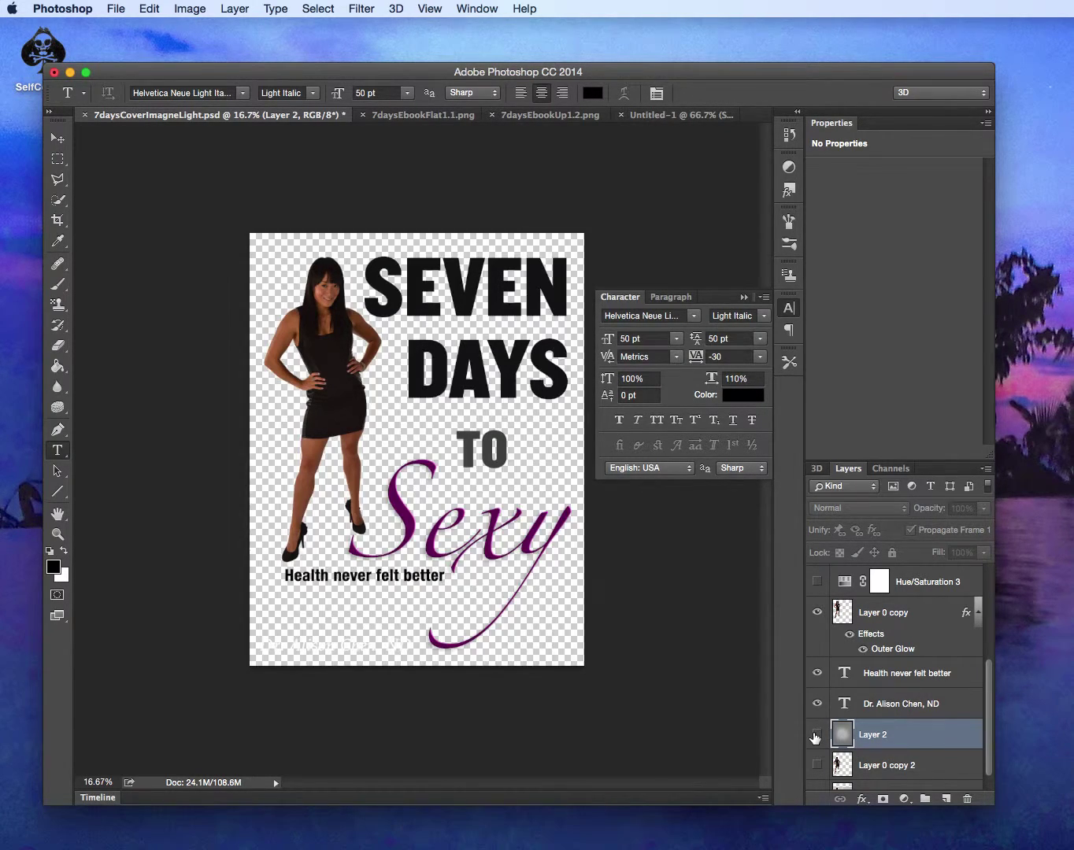
click(948, 799)
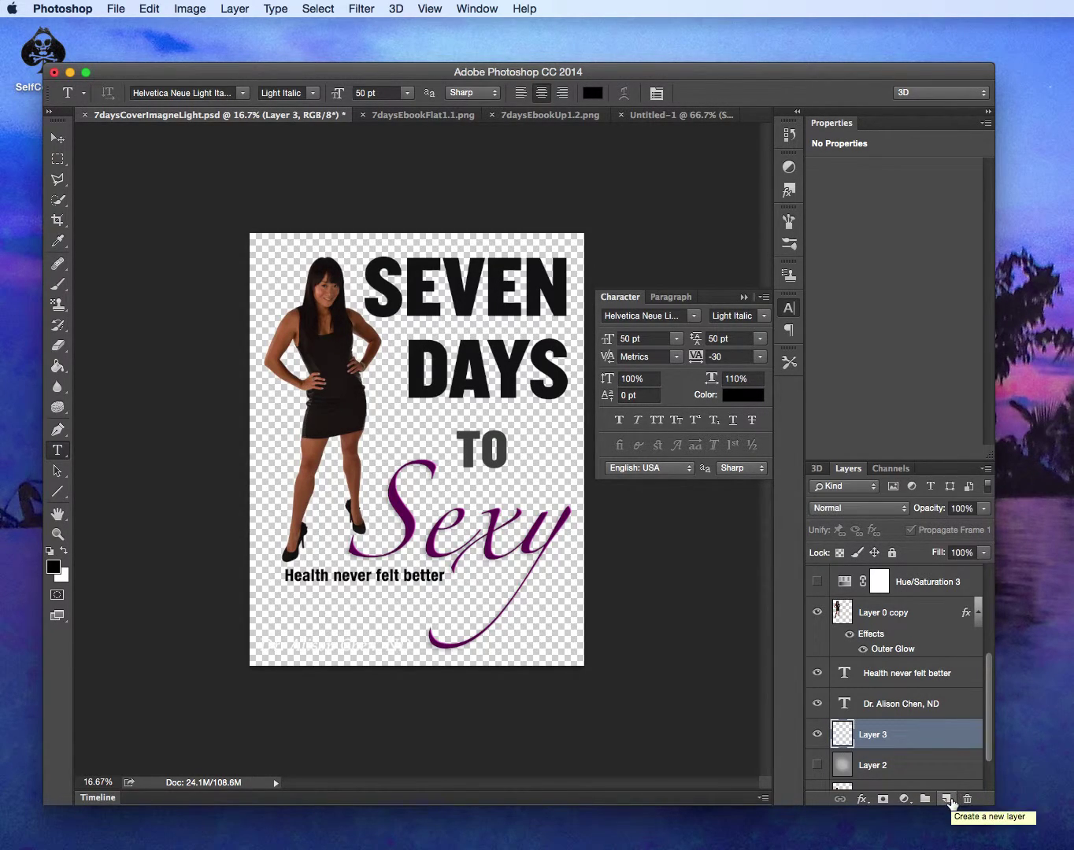
Select the whole canvas and fill the new layer with the gray 696767 using the Paint Bucket.
click(57, 161)
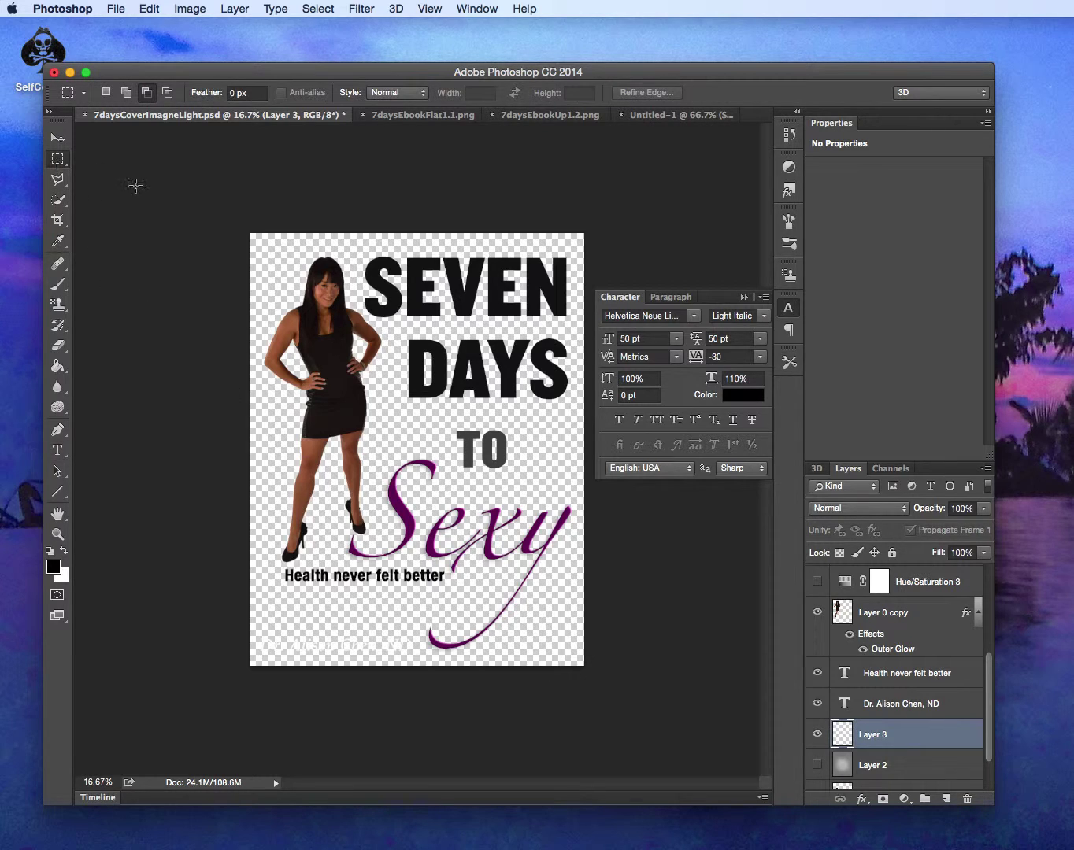
drag(173, 191, 607, 750)
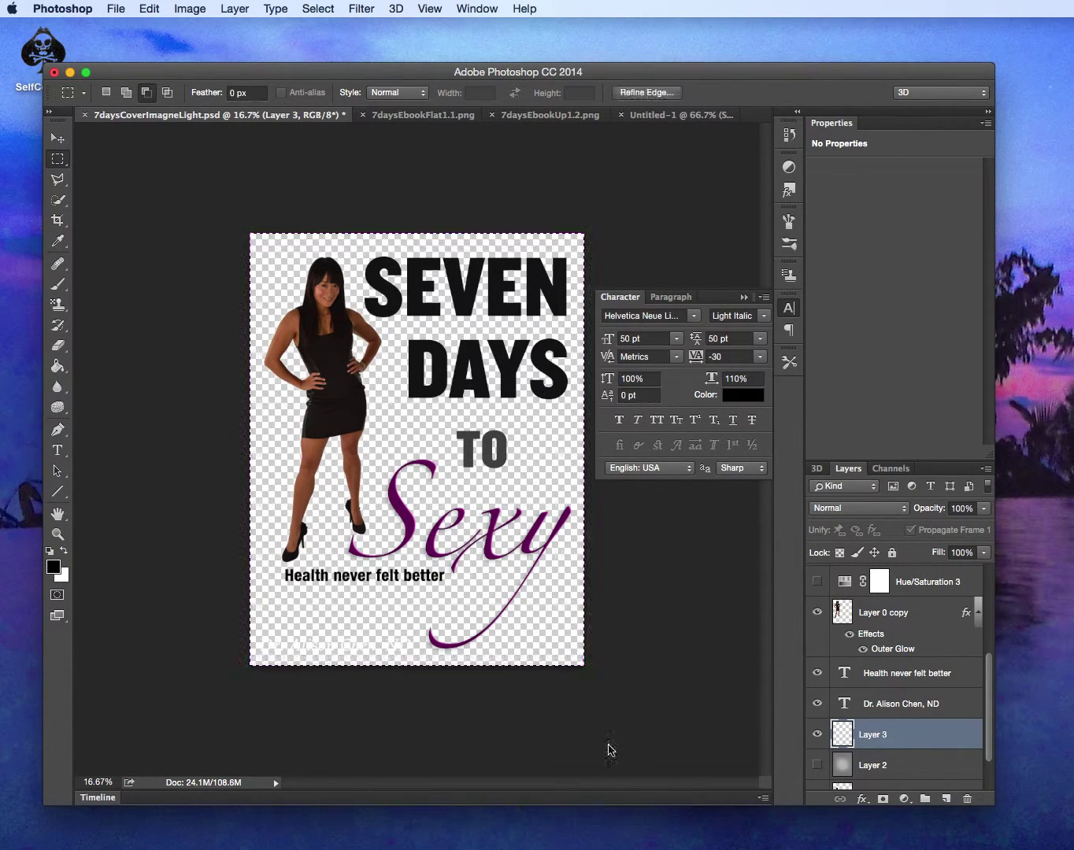
click(62, 370)
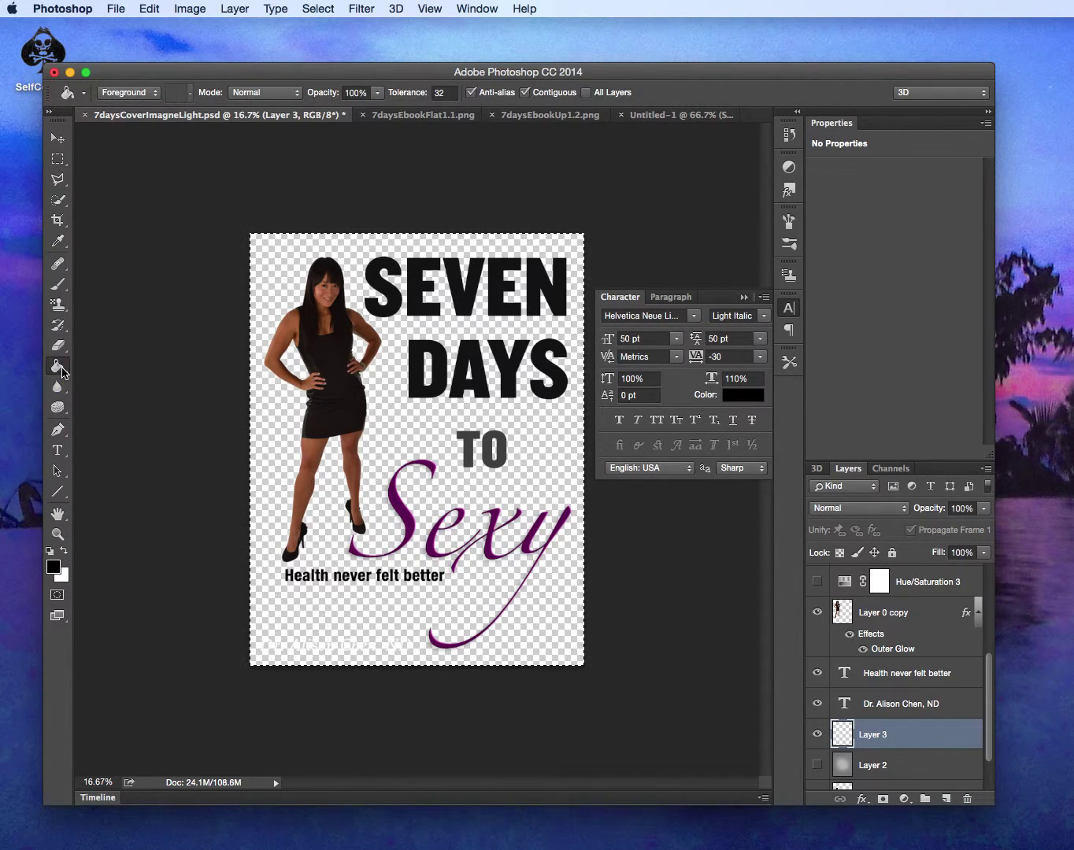
click(56, 569)
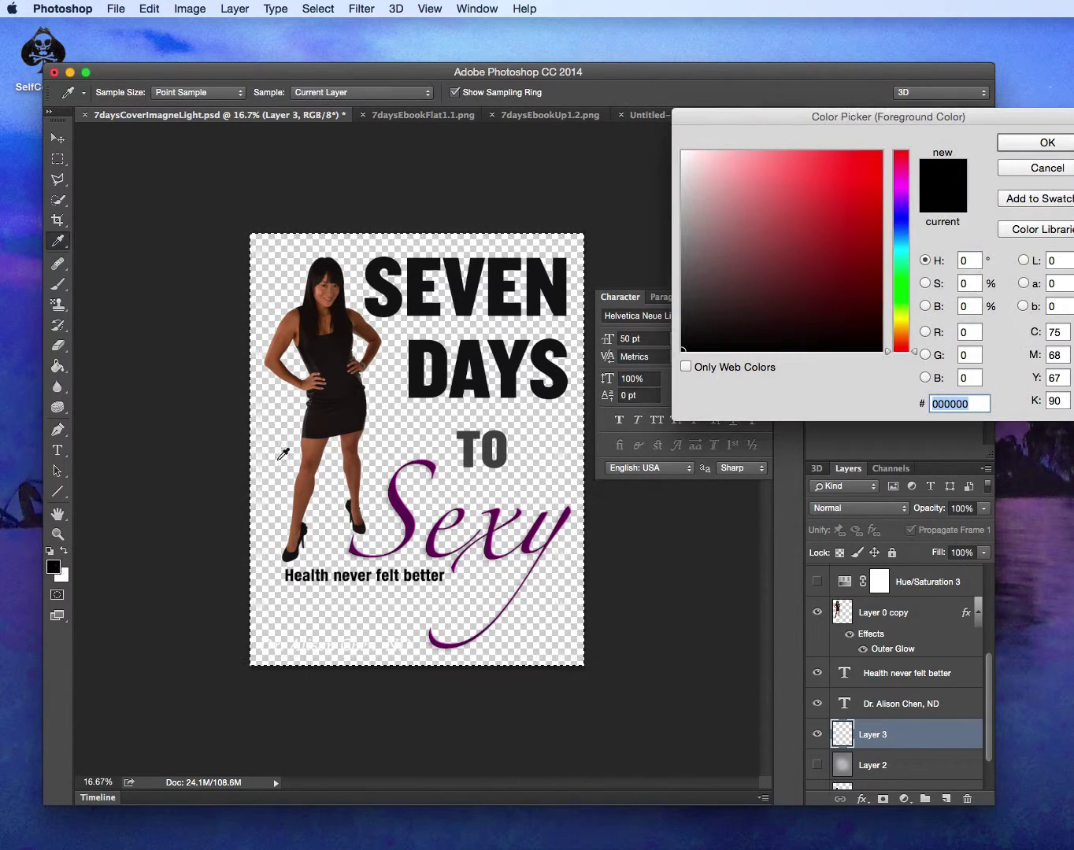
click(685, 268)
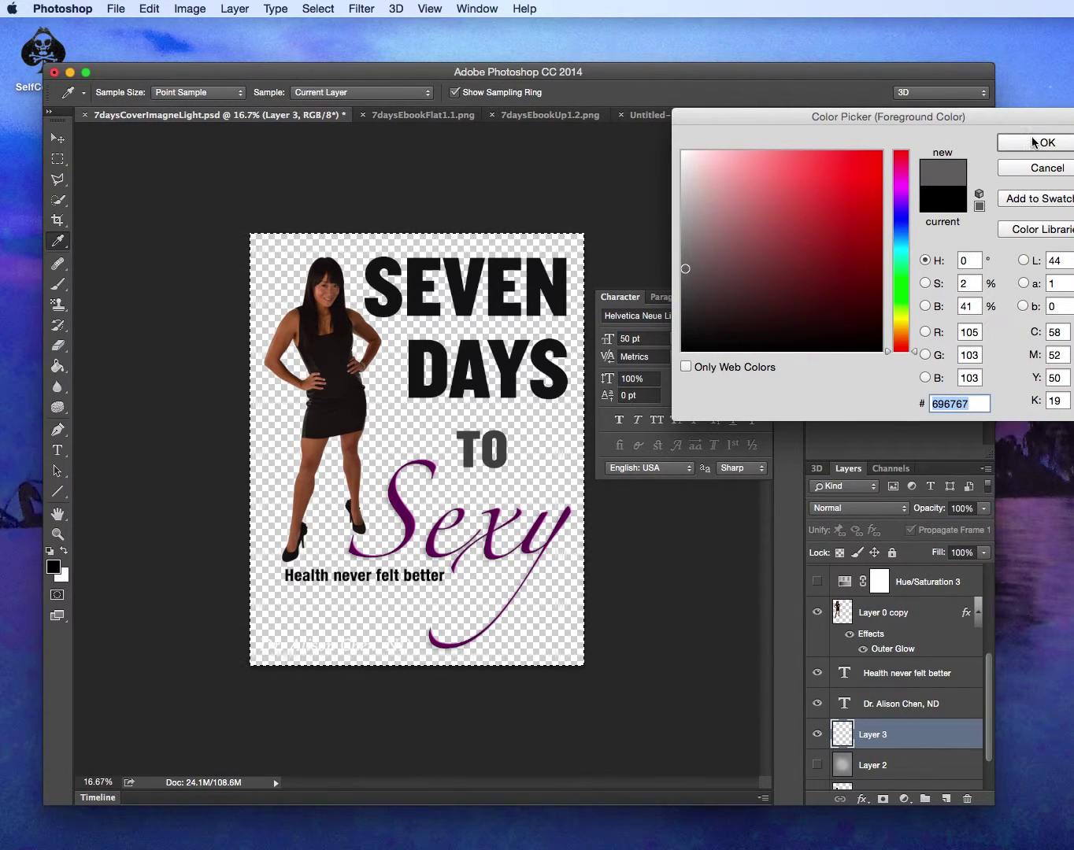
click(1036, 143)
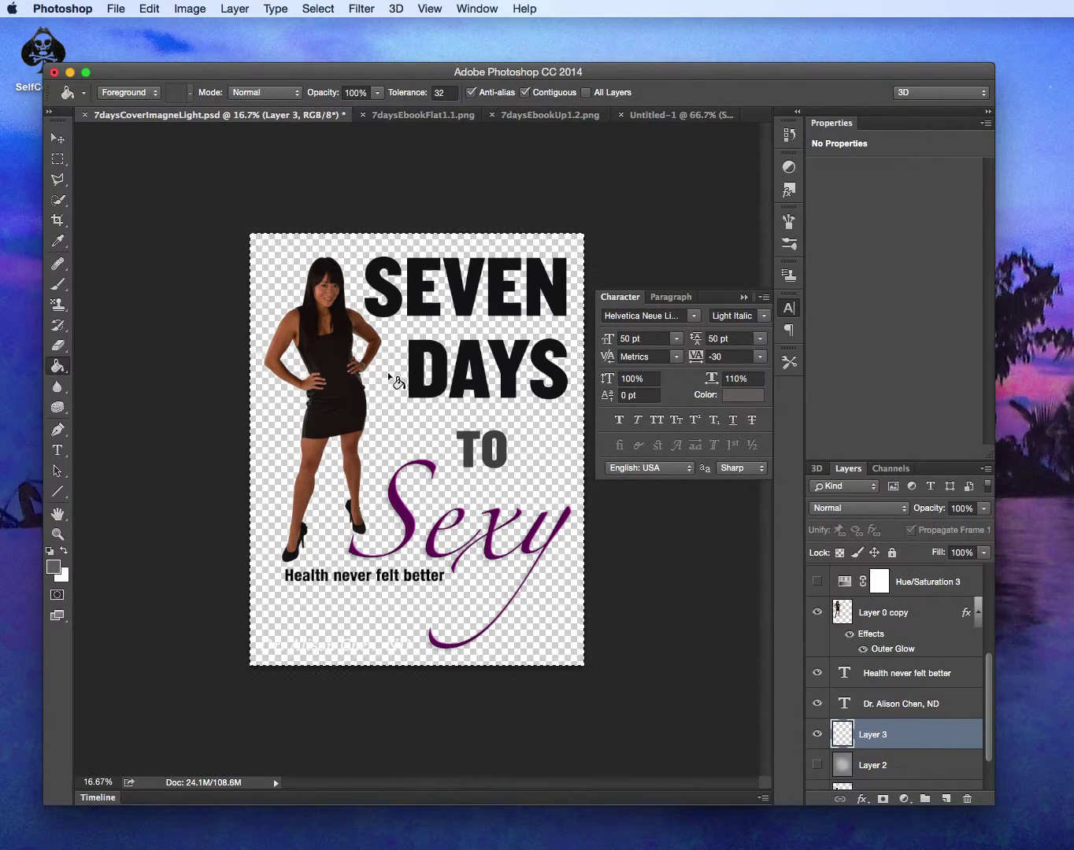
click(393, 381)
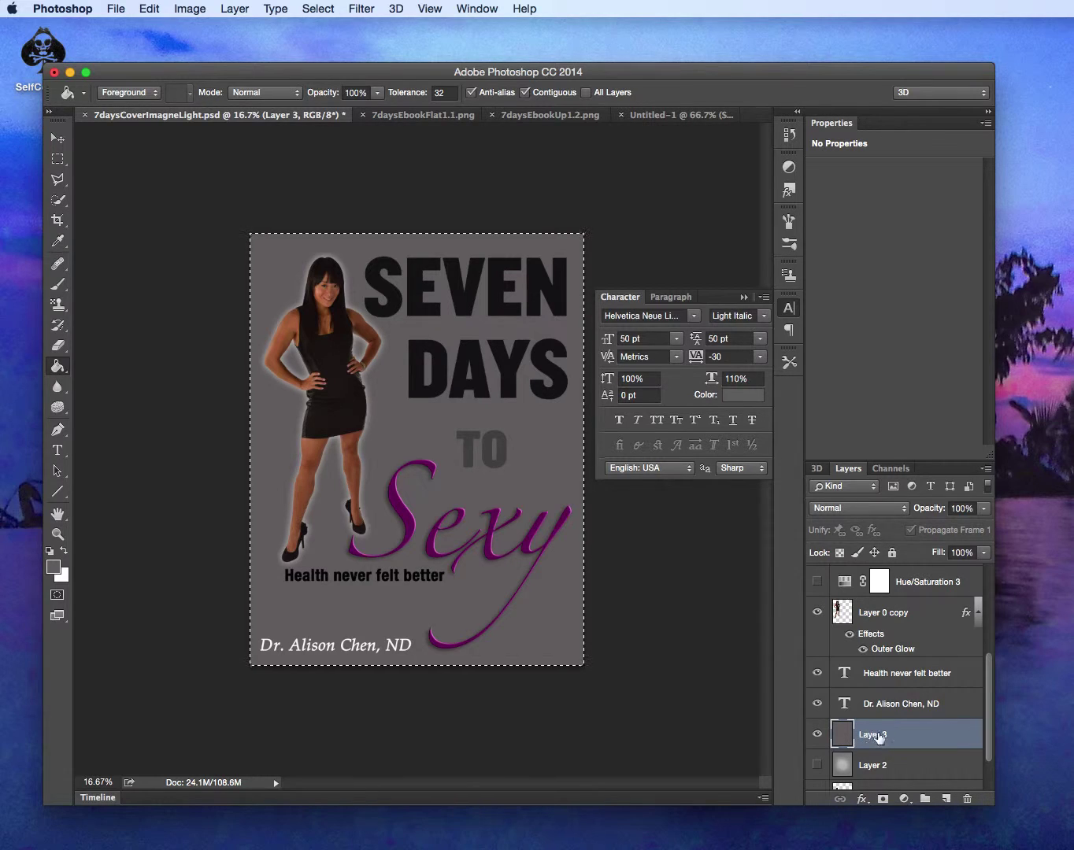
Move the gray fill layer above the woman's Layer 0 copy and return it to just below the author-name text.
drag(898, 707, 890, 611)
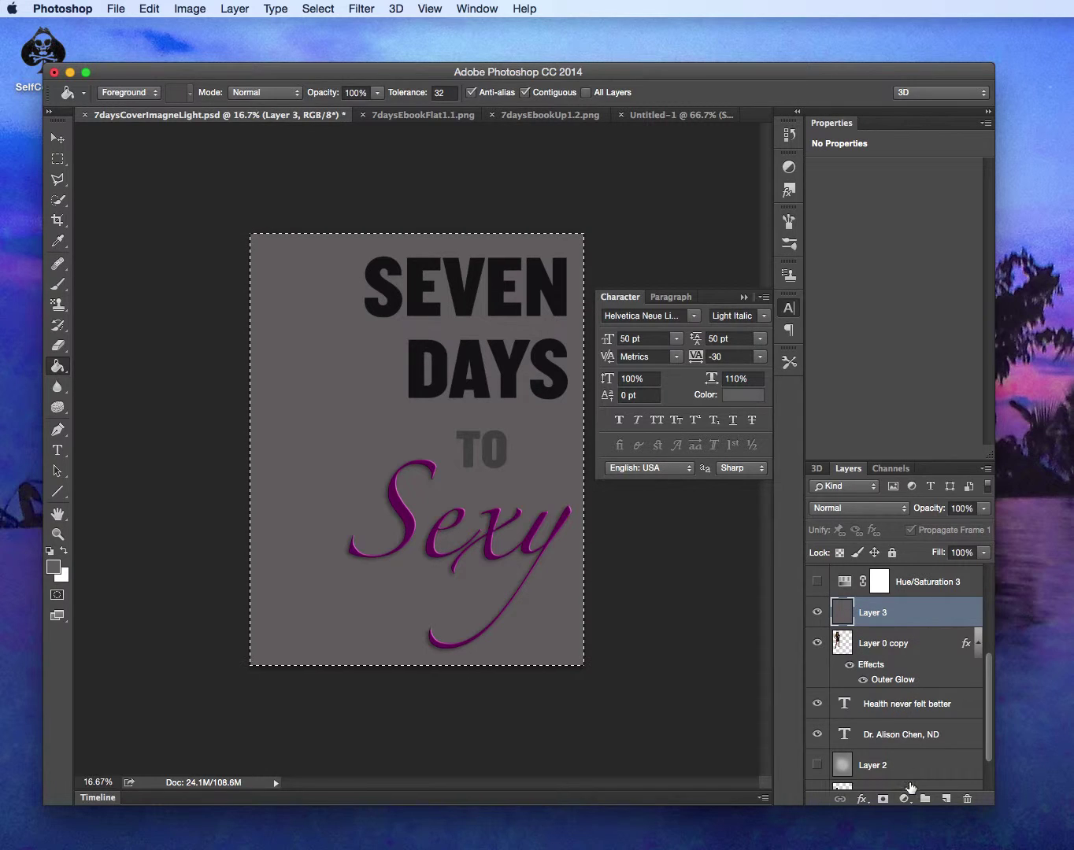
drag(883, 616, 862, 758)
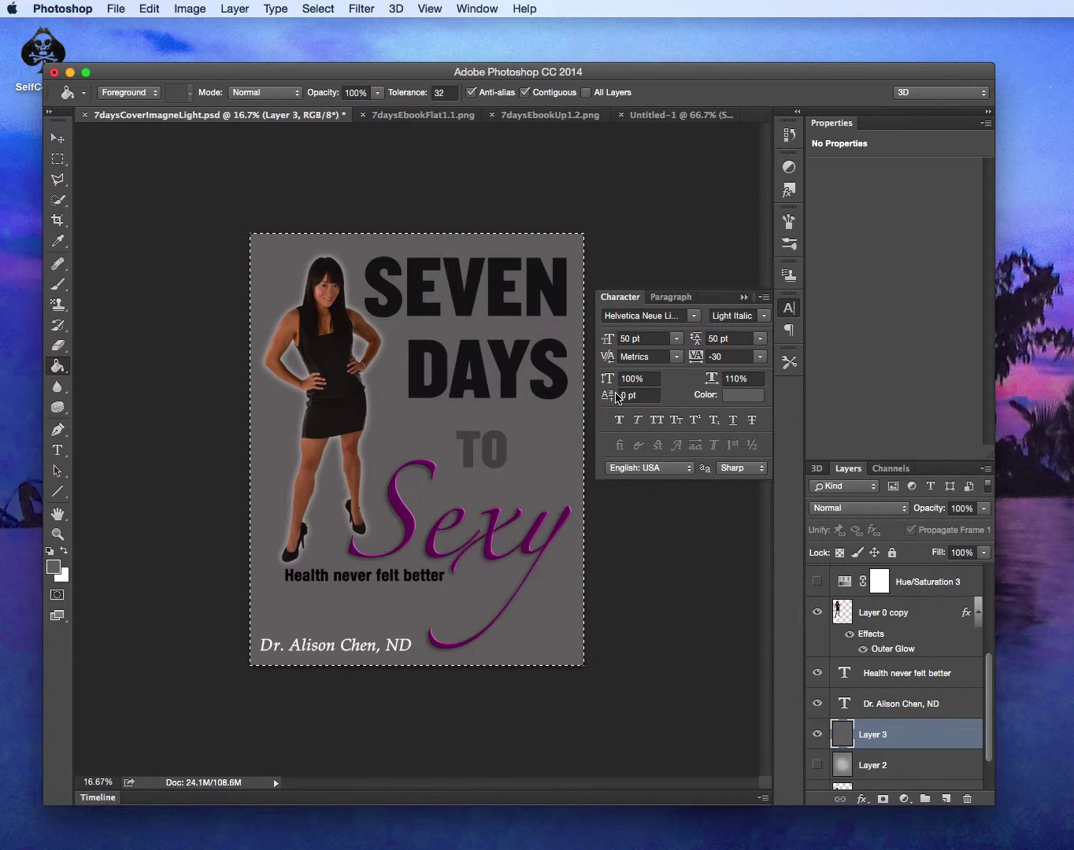
click(366, 8)
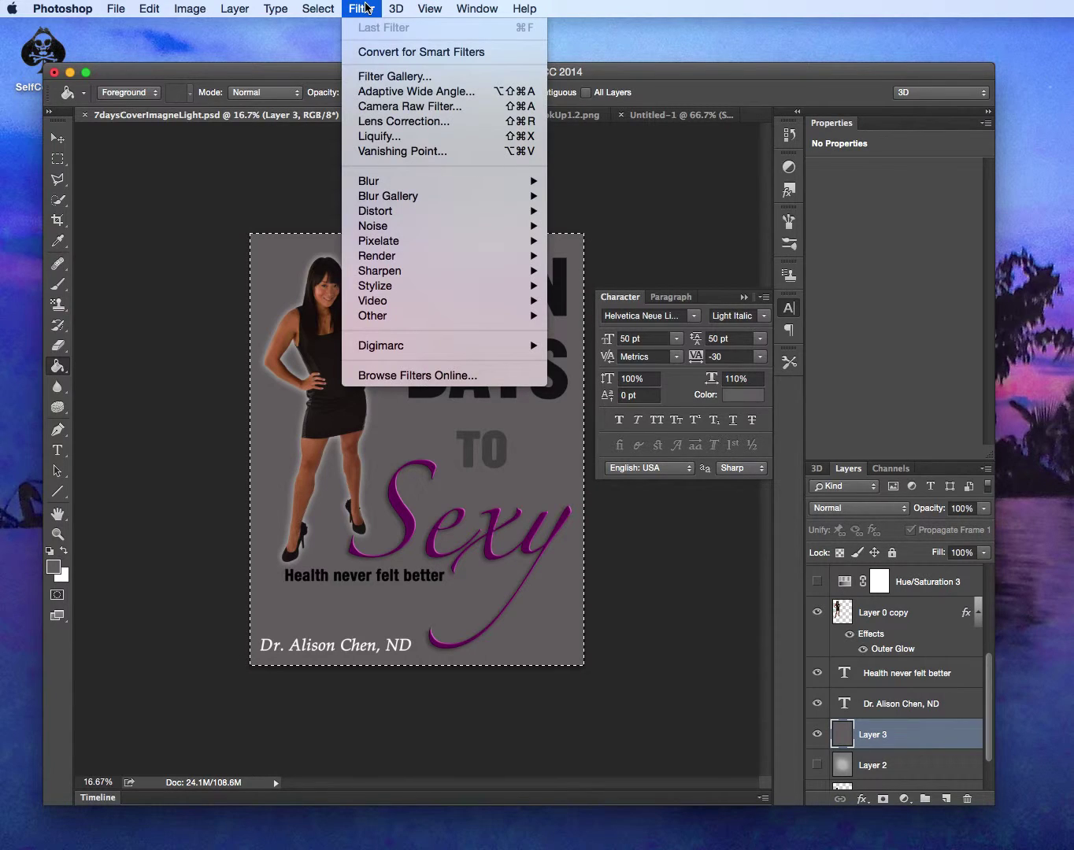
mouse_move(429, 244)
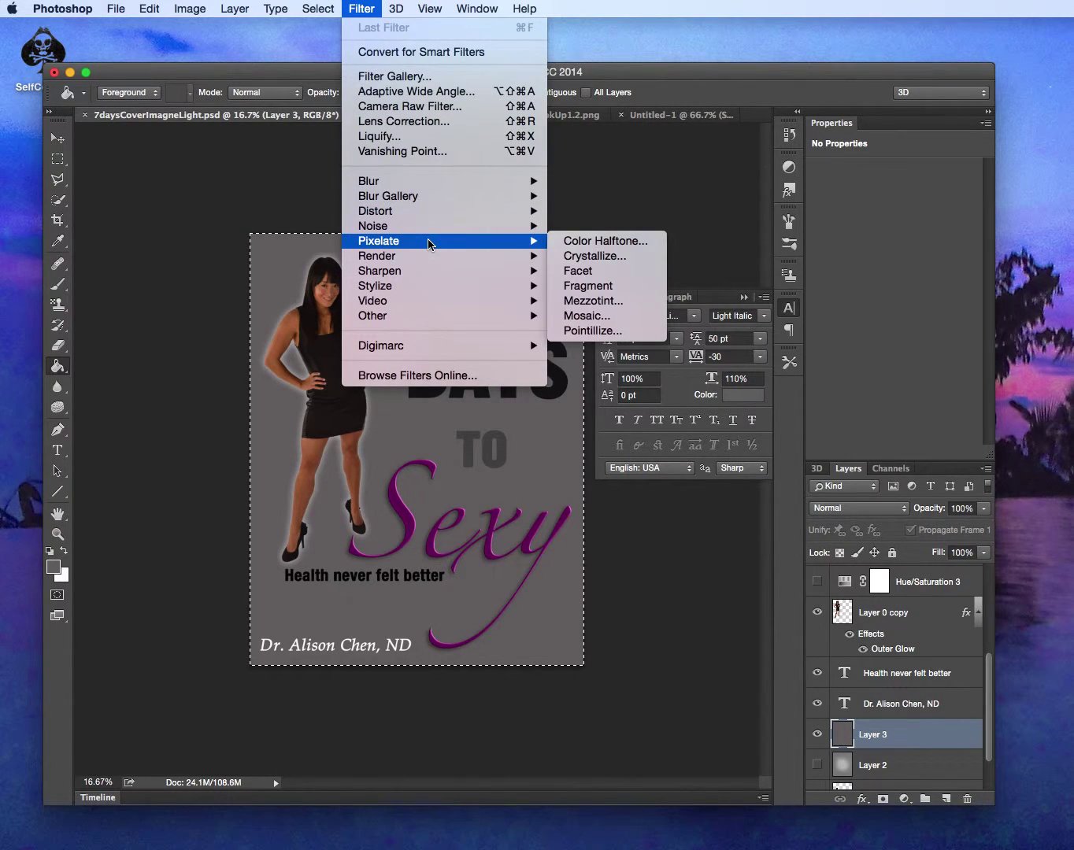
click(611, 317)
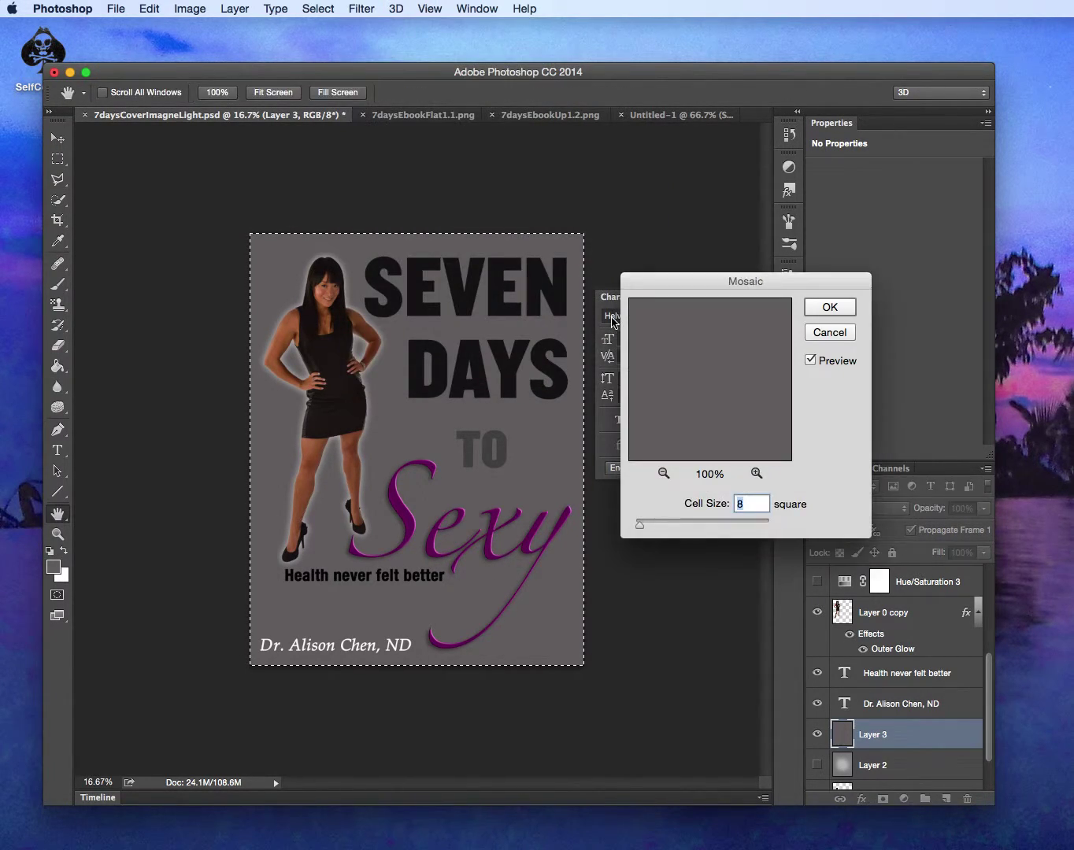
click(720, 521)
click(837, 339)
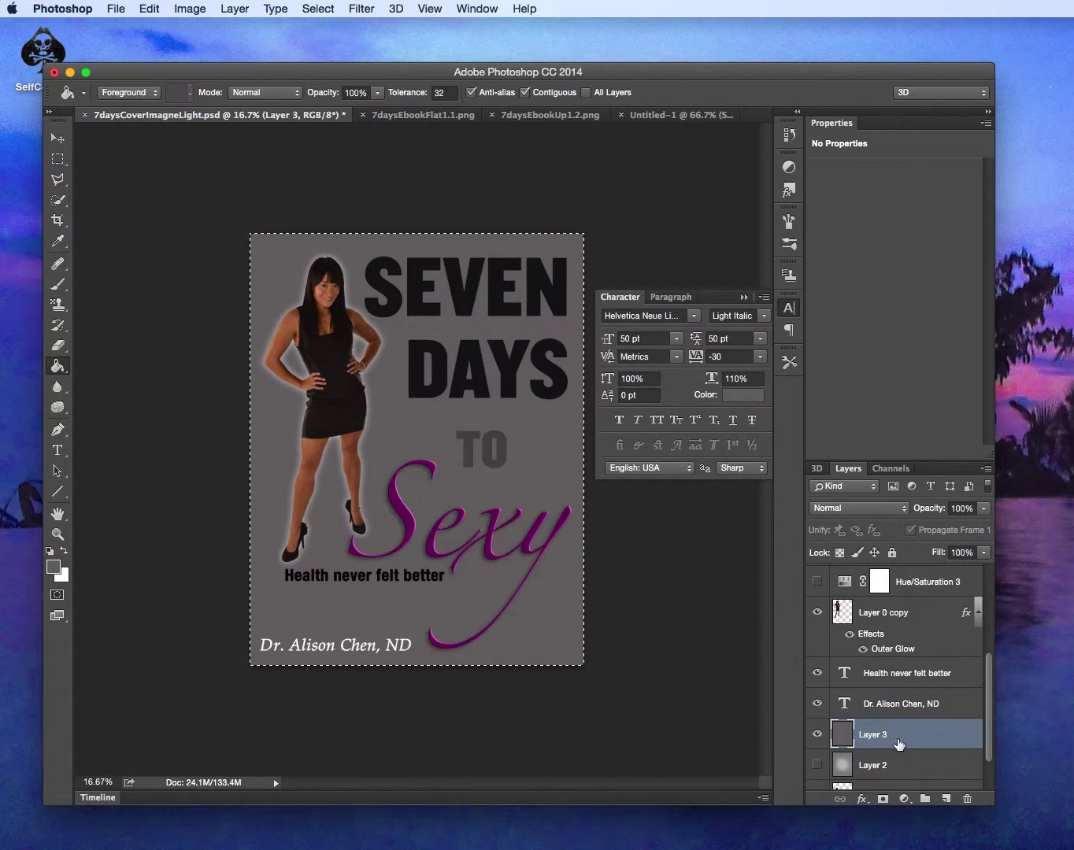
Apply the Despeckle noise filter to the gray fill layer.
scroll(959, 607, up, 5)
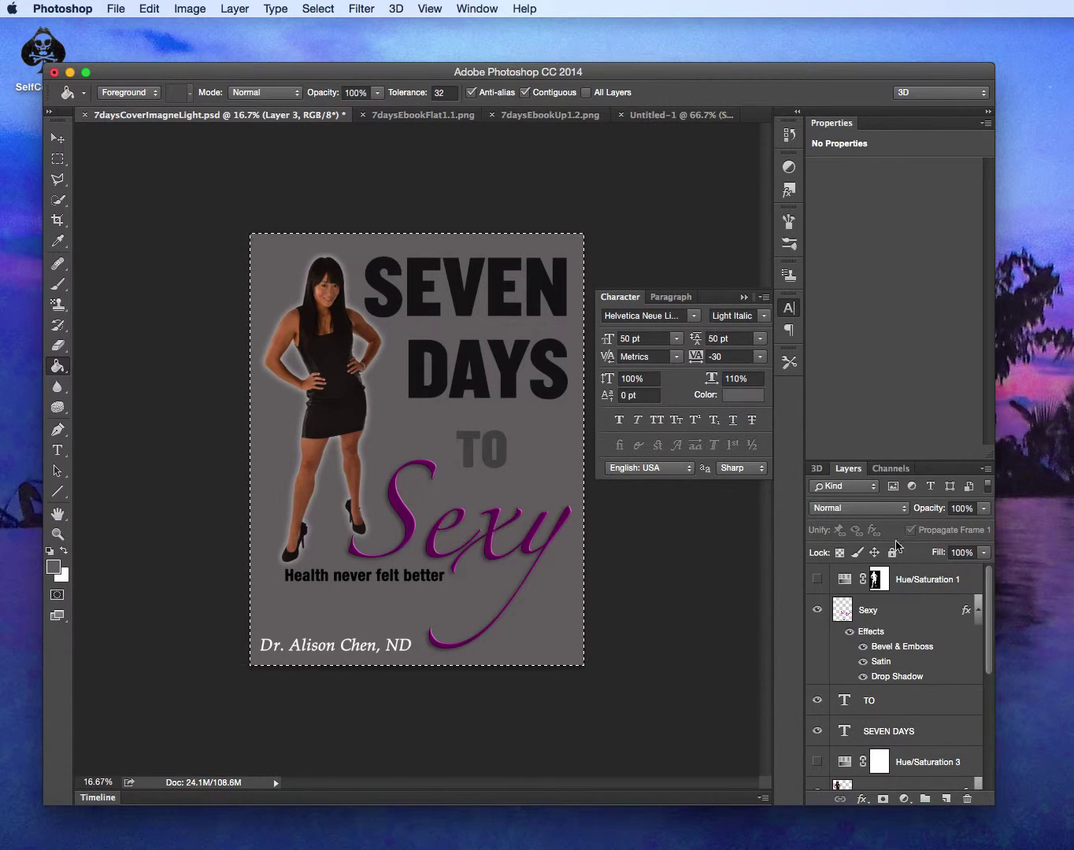
click(371, 10)
mouse_move(430, 230)
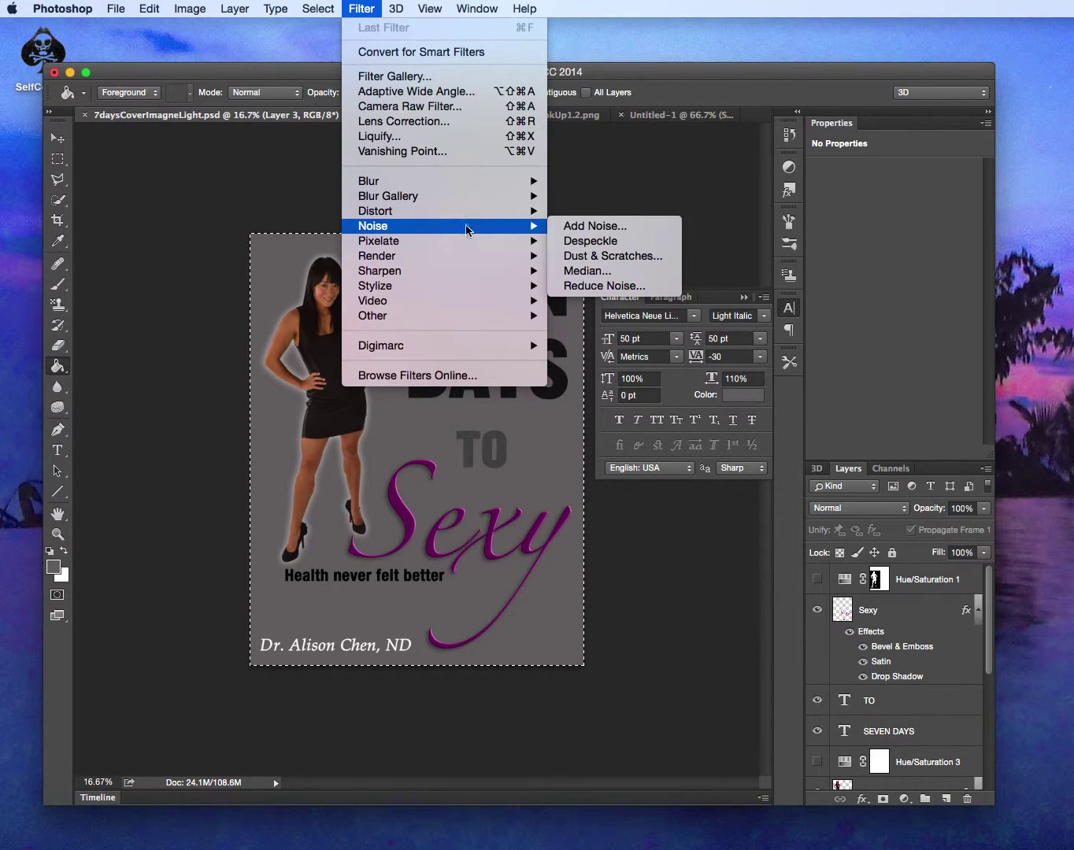
click(587, 241)
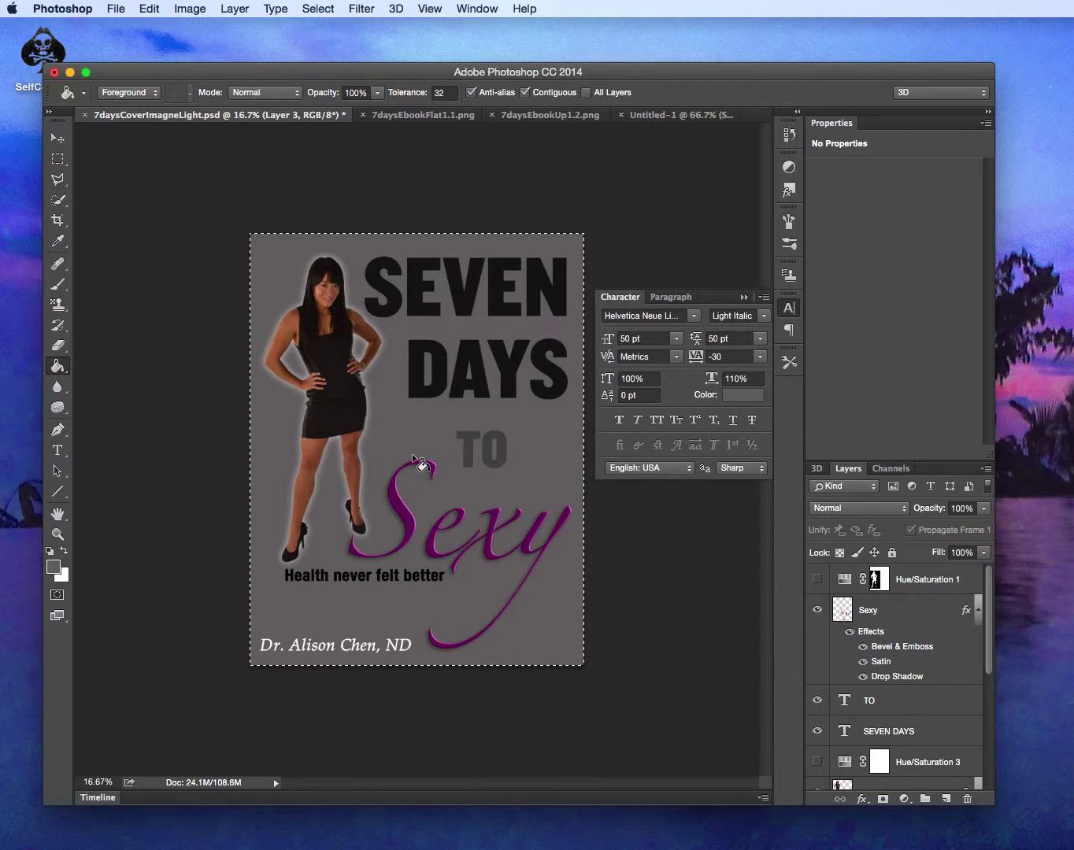
Try a Lens Flare of the 50-300mm Zoom type at 100% brightness on the gray fill layer, and undo it.
click(362, 8)
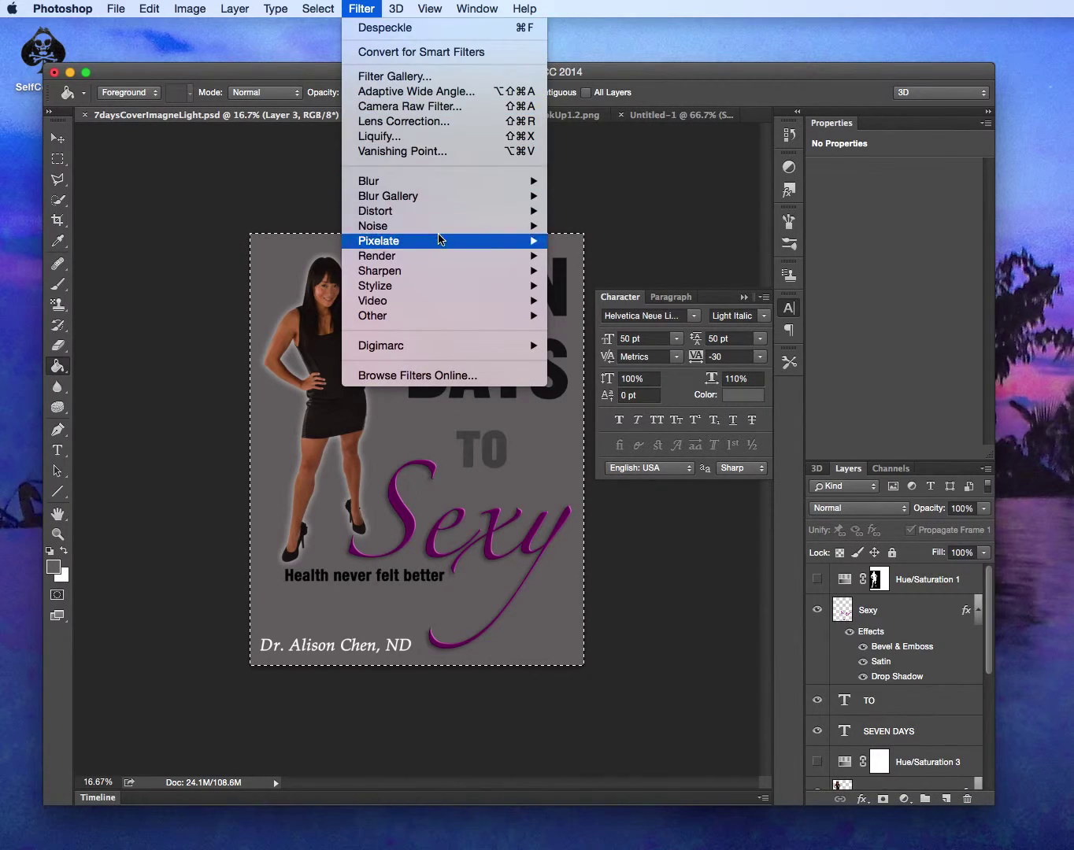
mouse_move(439, 258)
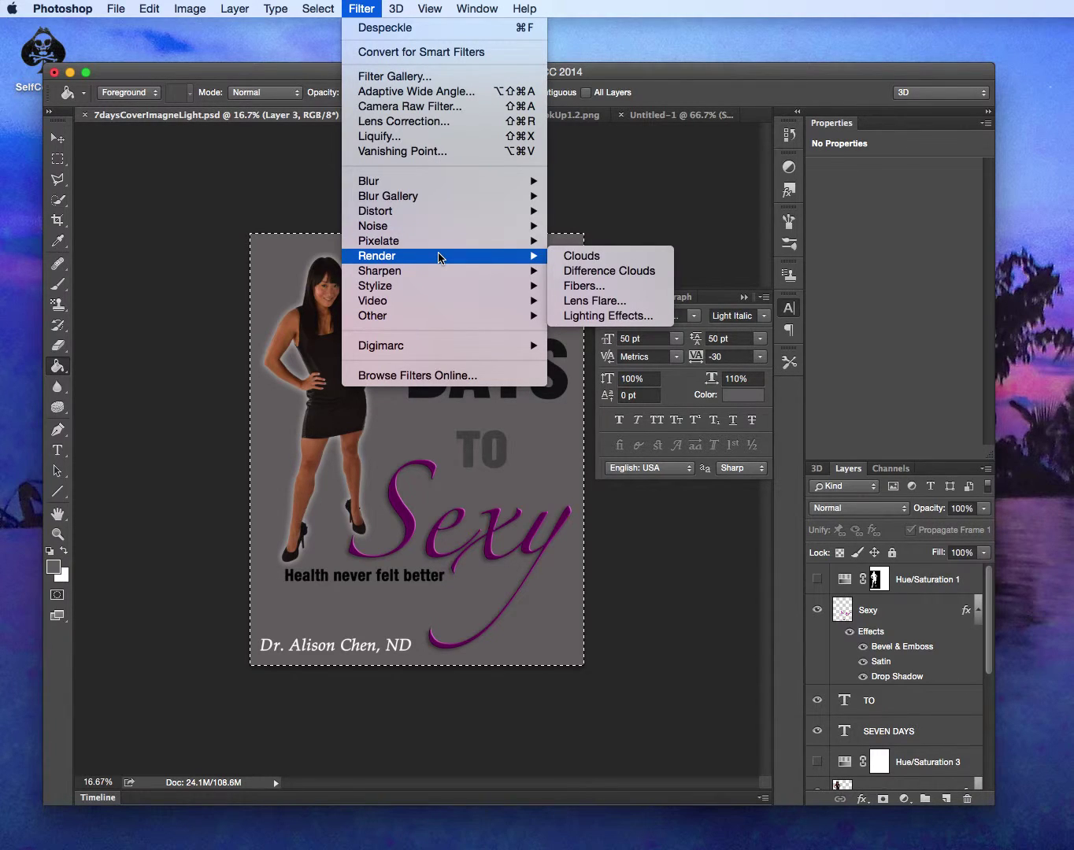
click(596, 302)
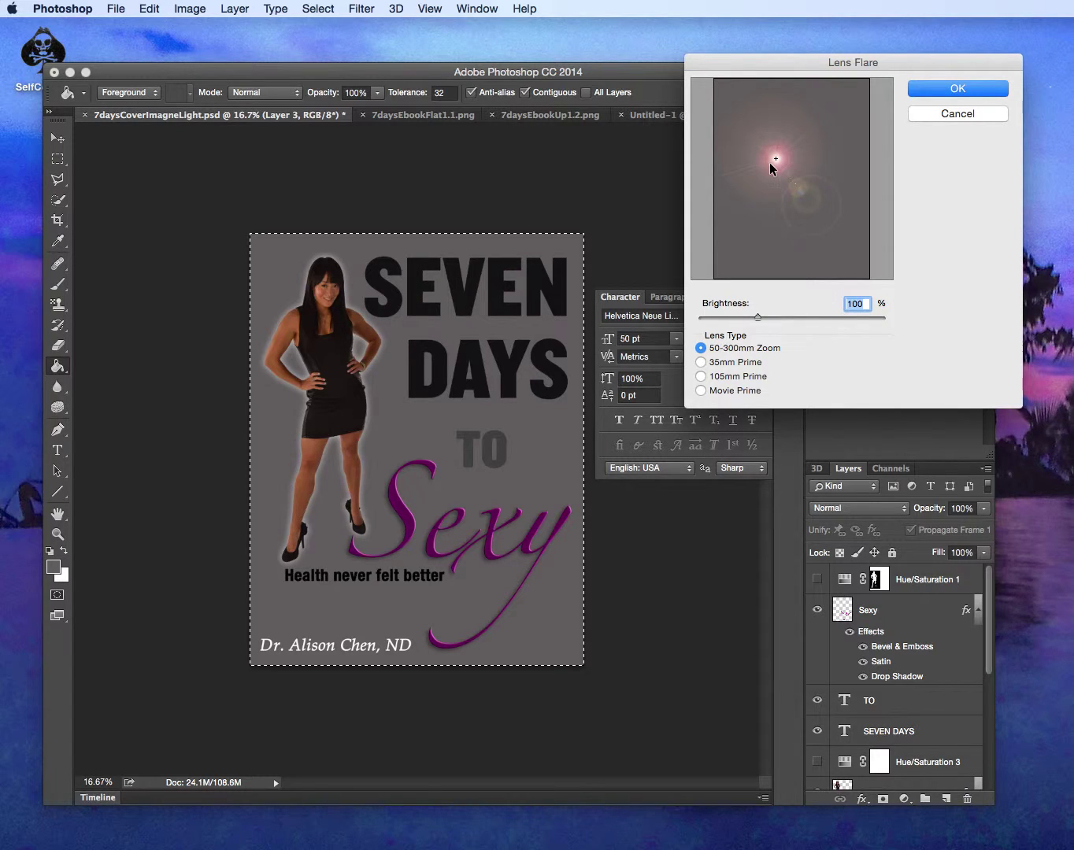
click(985, 89)
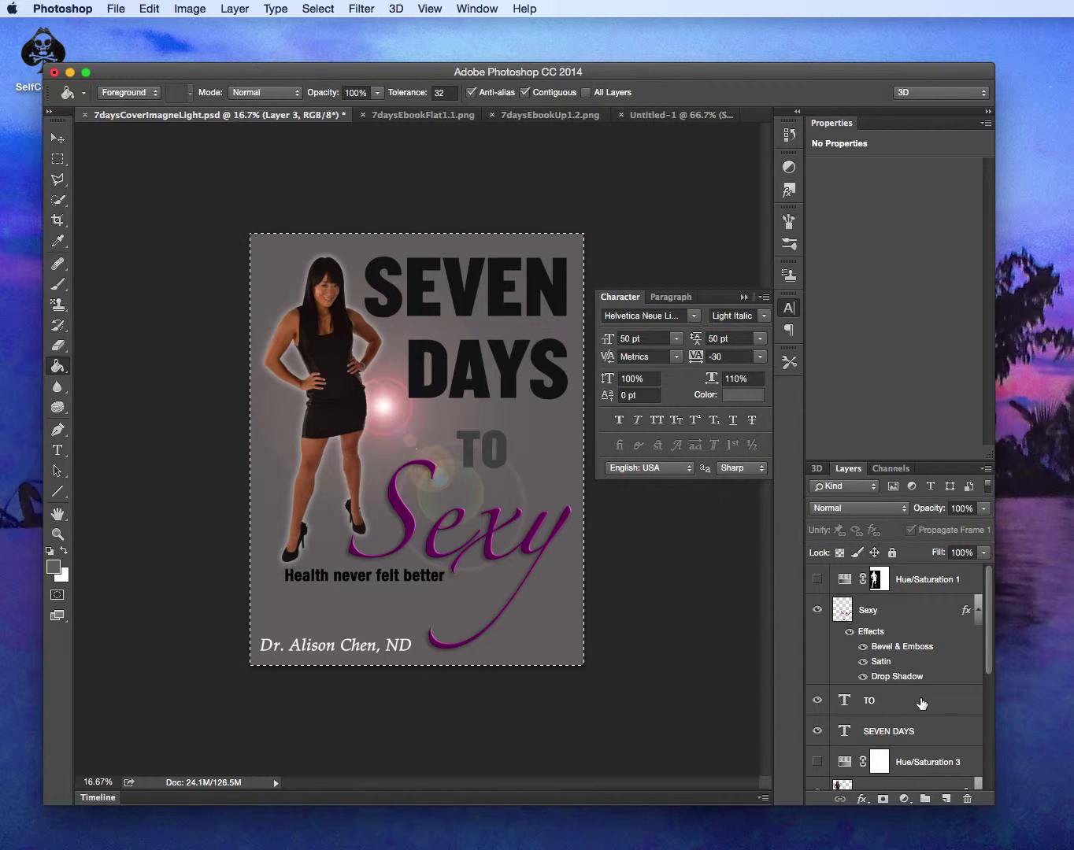
scroll(921, 703, down, 2)
key(super+z)
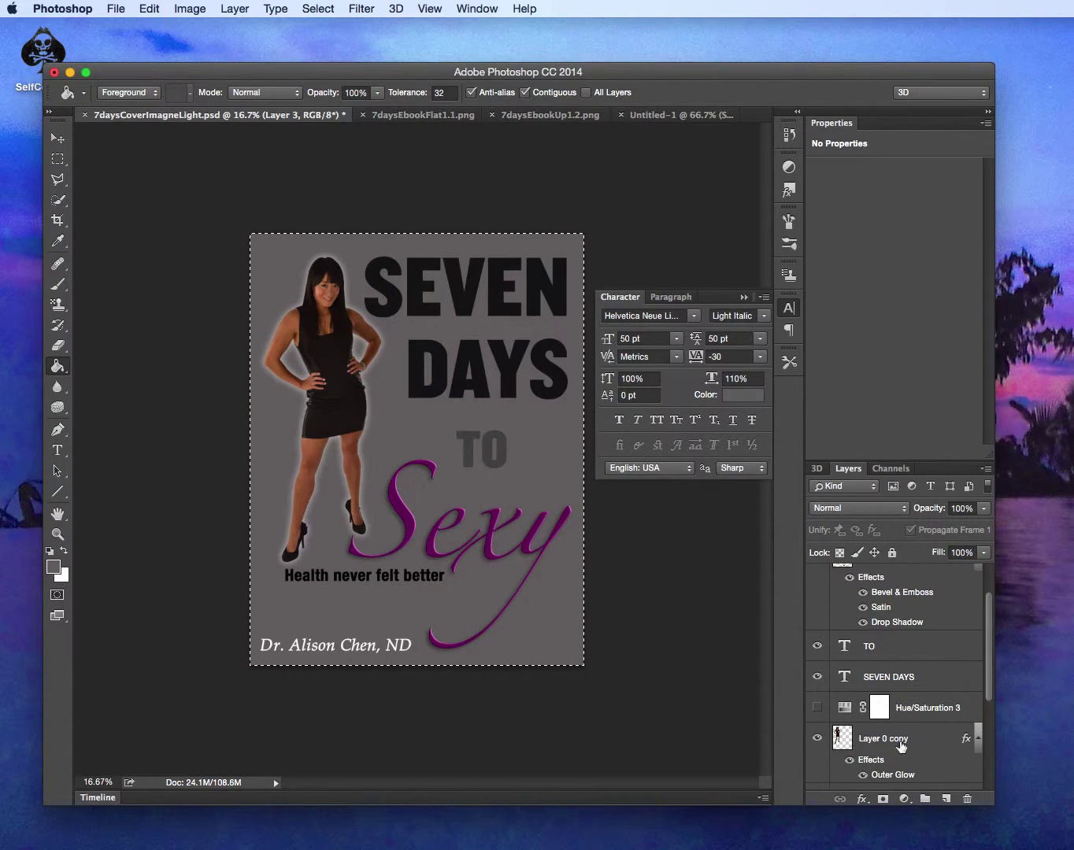
Compare the Layer 2 gradient background with the gray Layer 3 fill, and clear the canvas selection.
scroll(830, 756, down, 5)
click(816, 712)
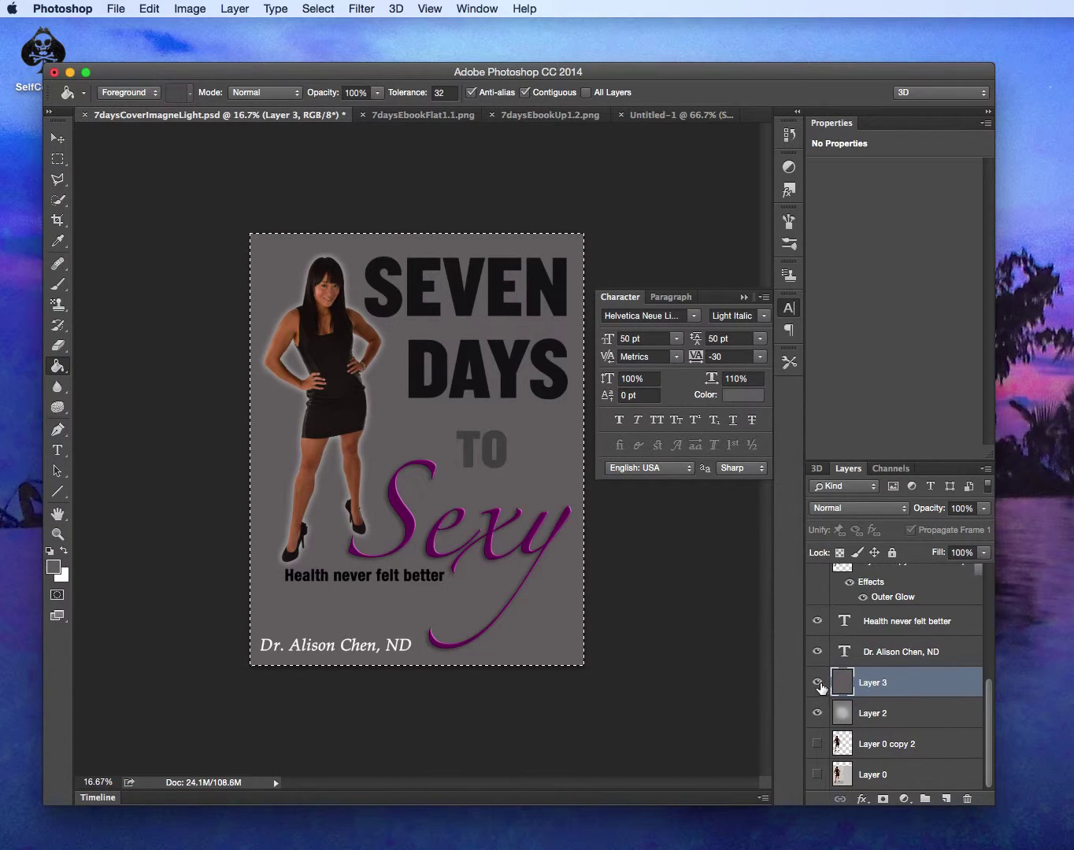
click(818, 683)
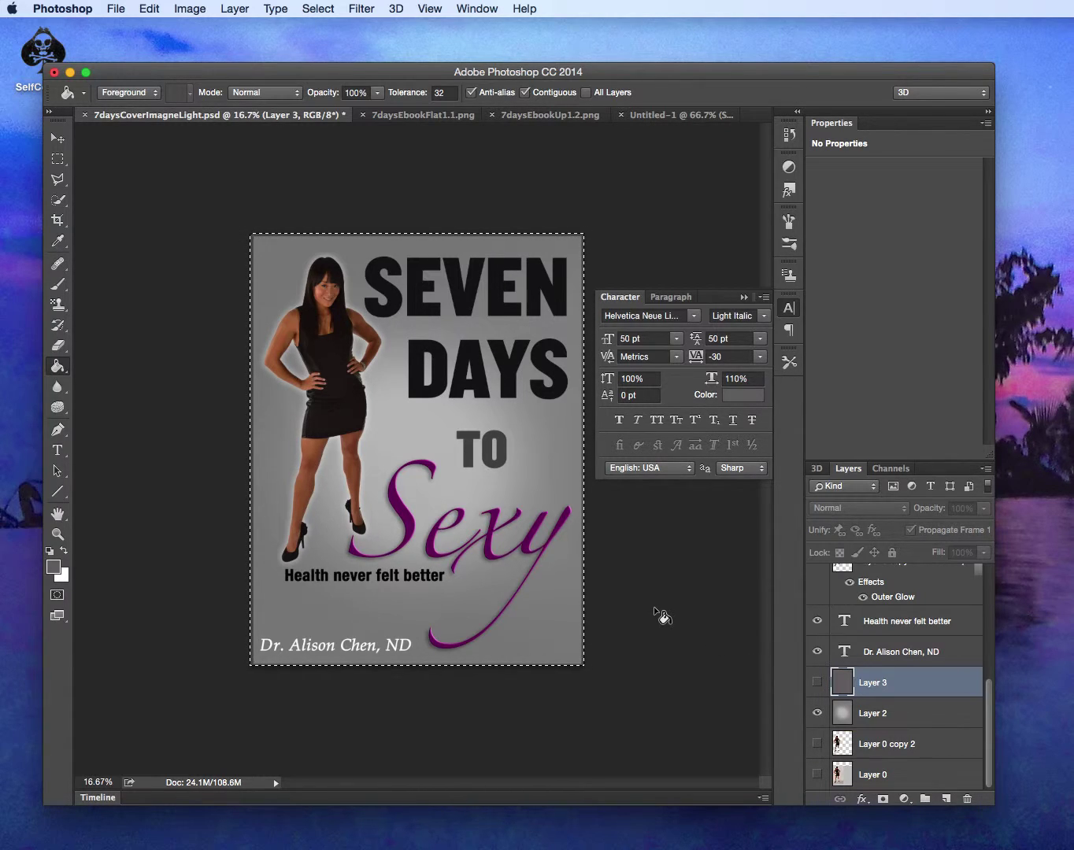
key(super+d)
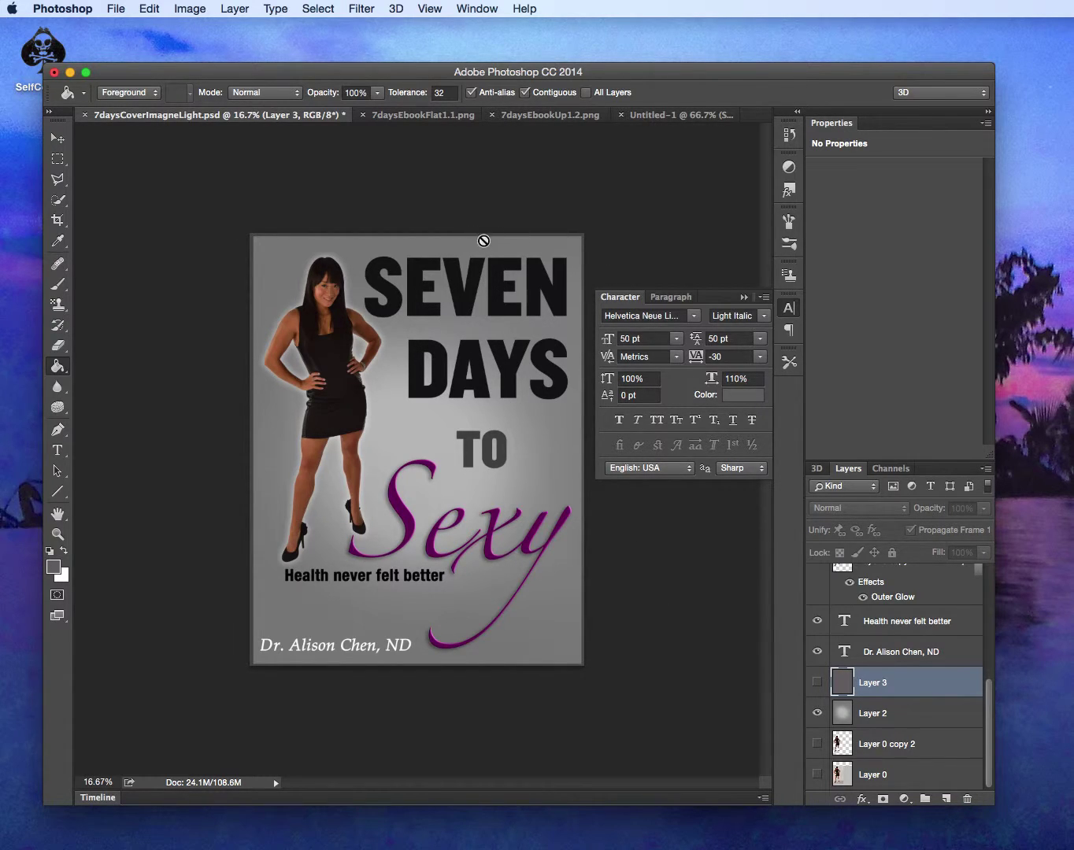
click(817, 714)
click(817, 684)
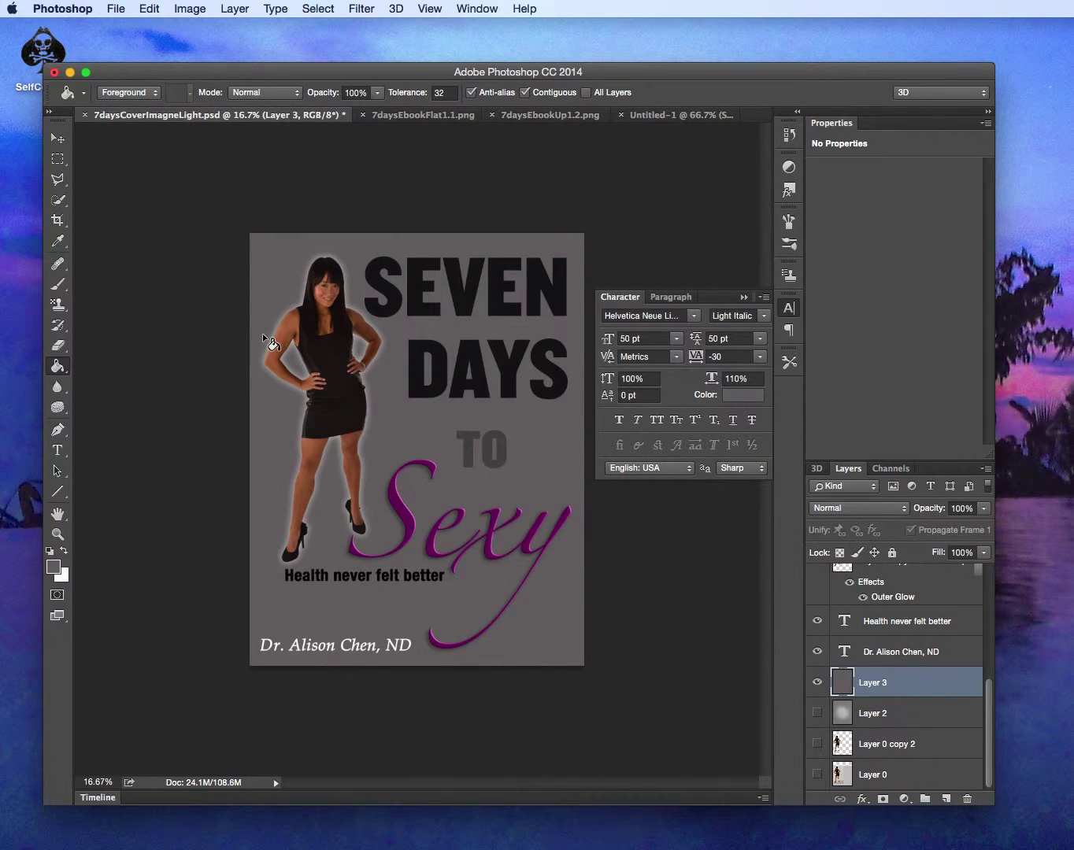
Select a thin frame along the canvas edges by subtracting an inner rectangle of about 8.3 by 10.8 in from a full-canvas selection.
click(57, 160)
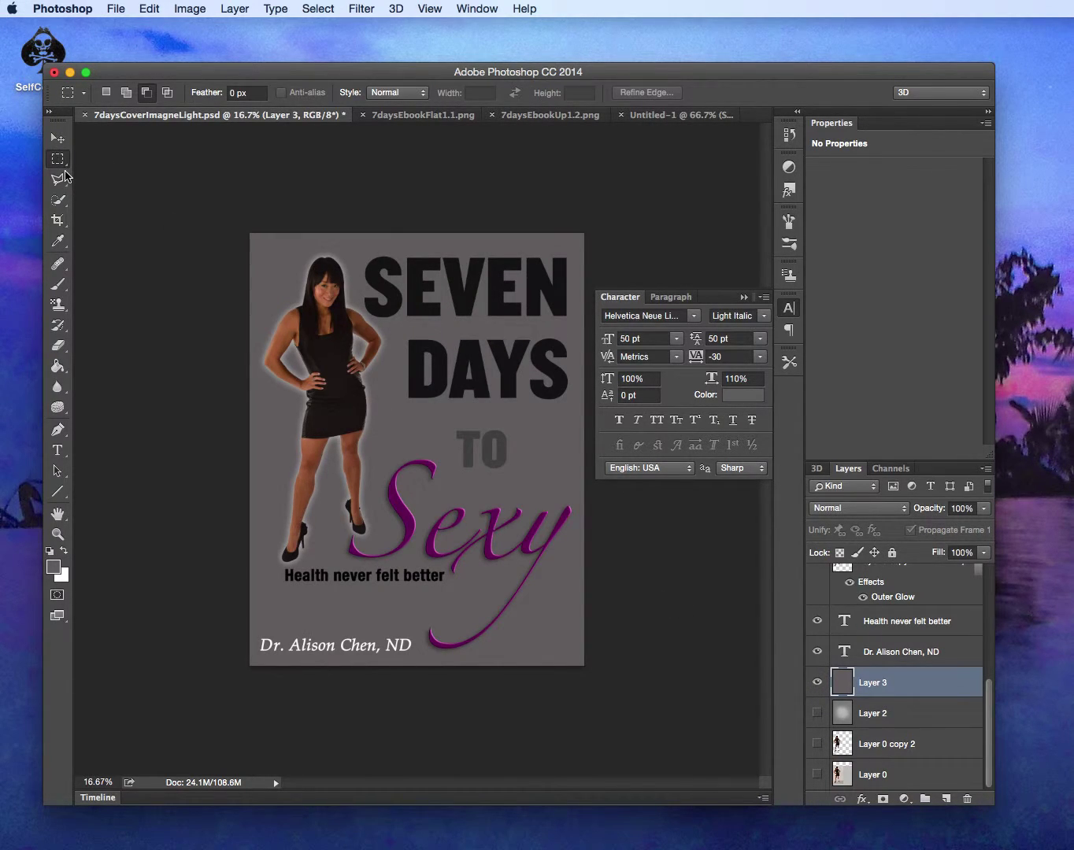
drag(242, 228, 636, 757)
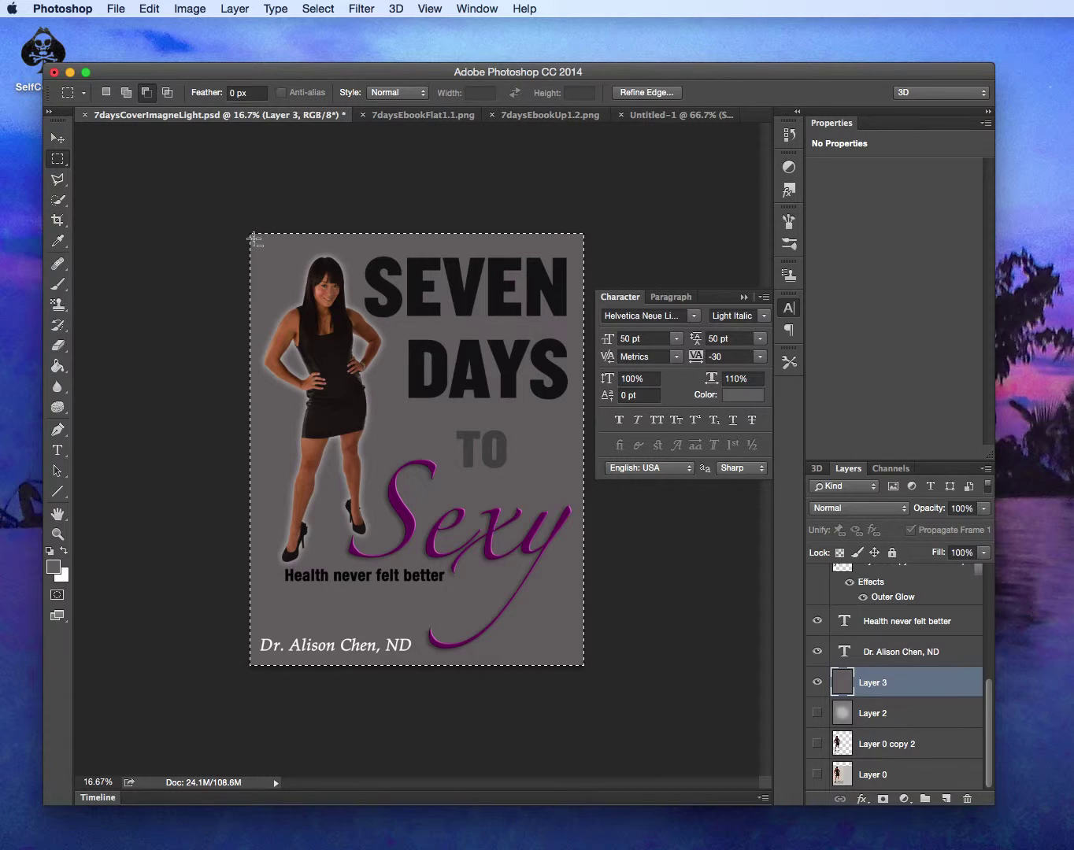
drag(425, 447, 581, 664)
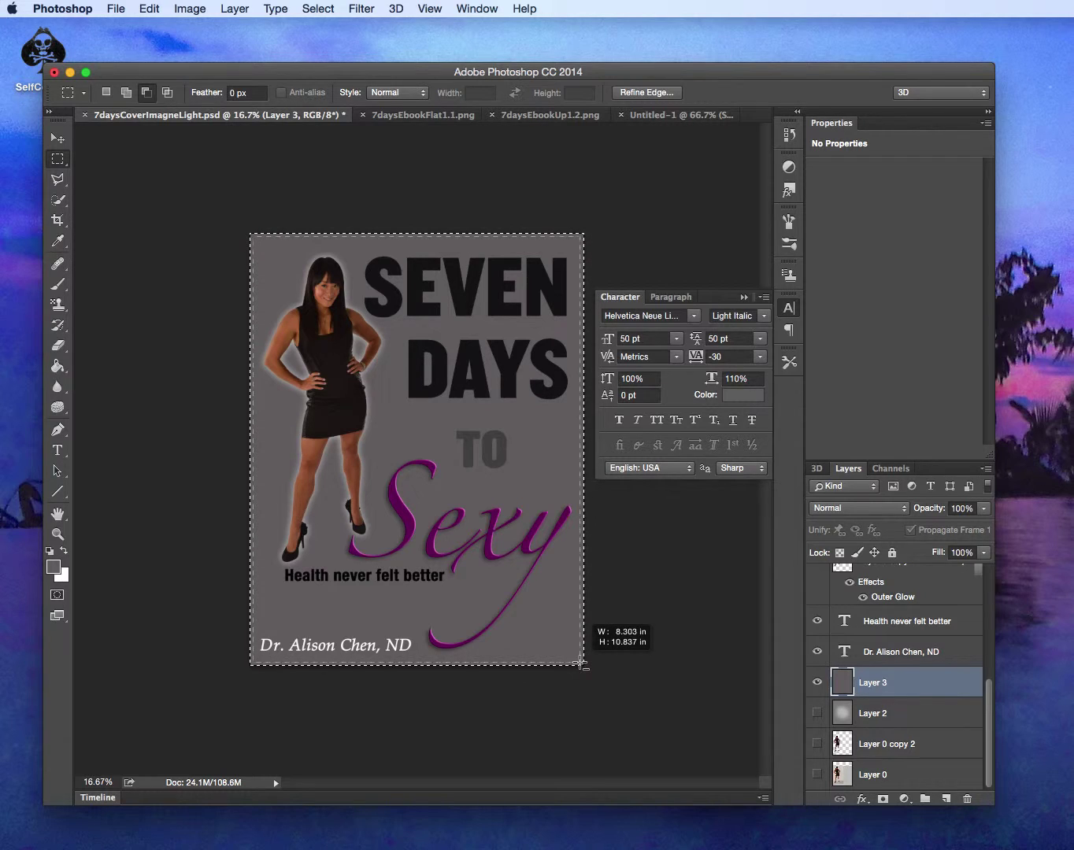
drag(581, 663, 581, 663)
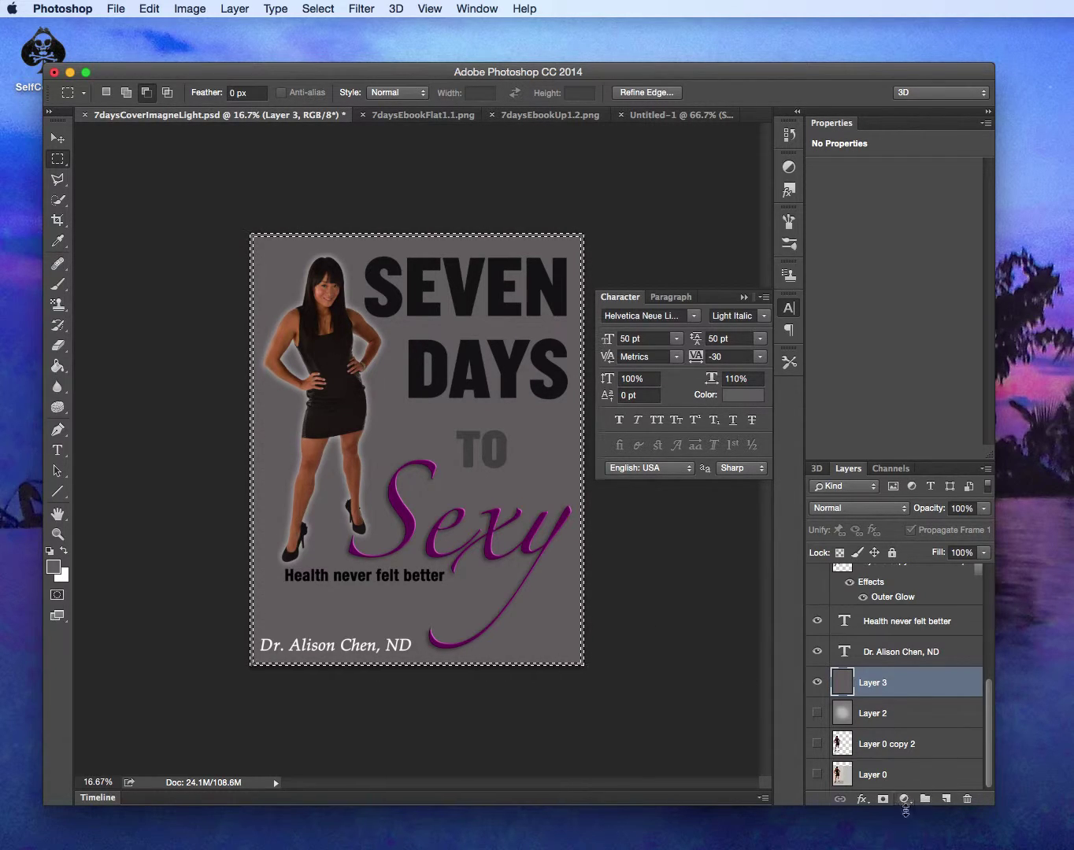
Create a new layer above Layer 3, fill the frame selection with dark gray 323131 using the Paint Bucket and deselect.
click(945, 799)
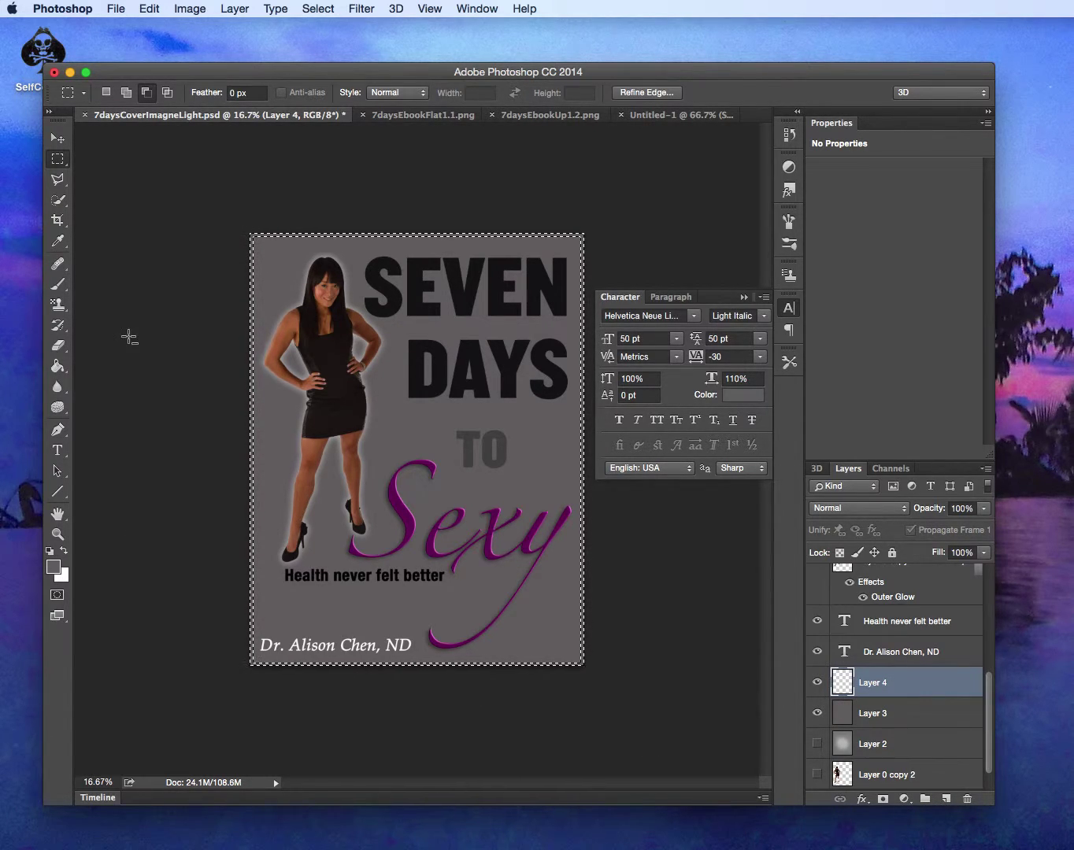
click(59, 373)
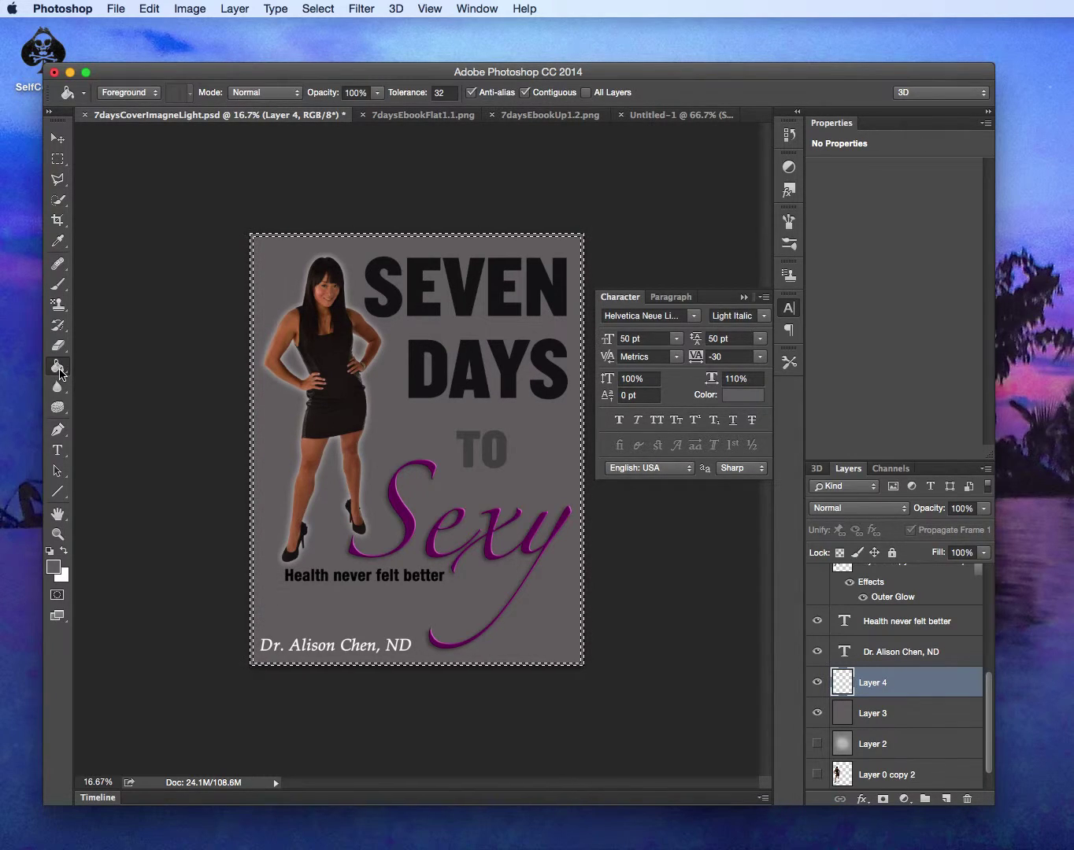
click(54, 566)
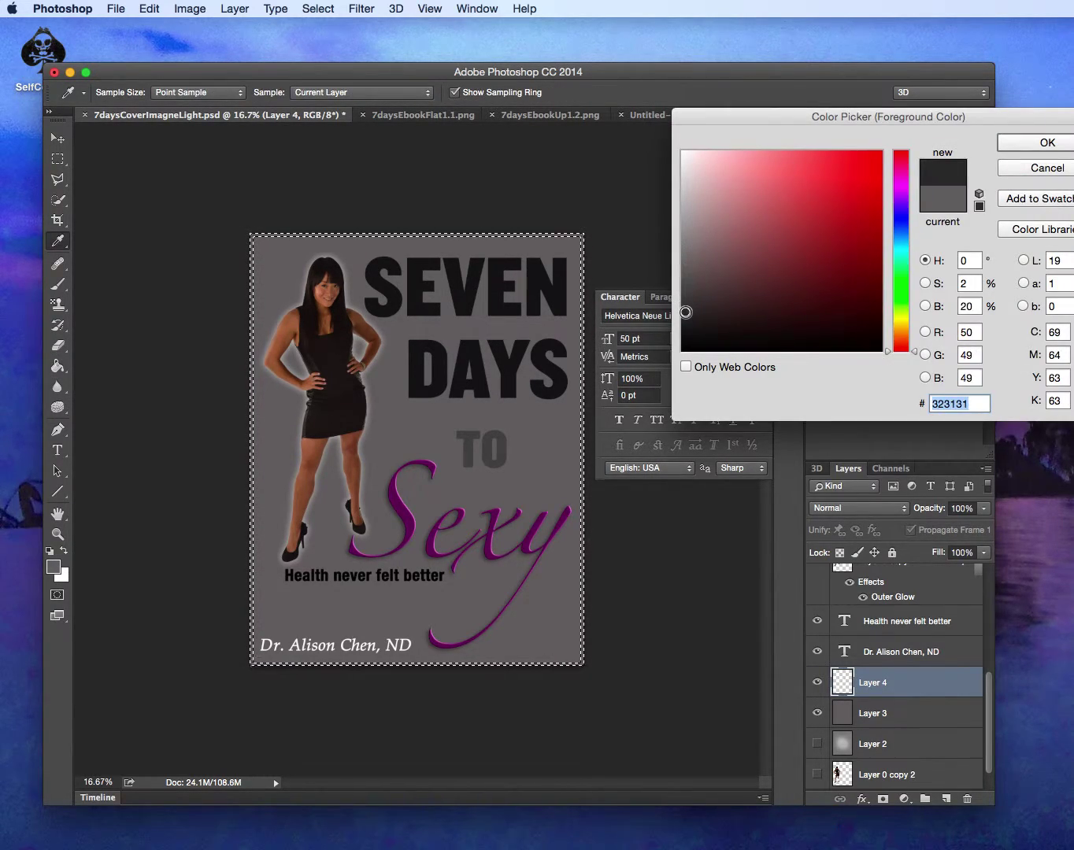
click(1048, 142)
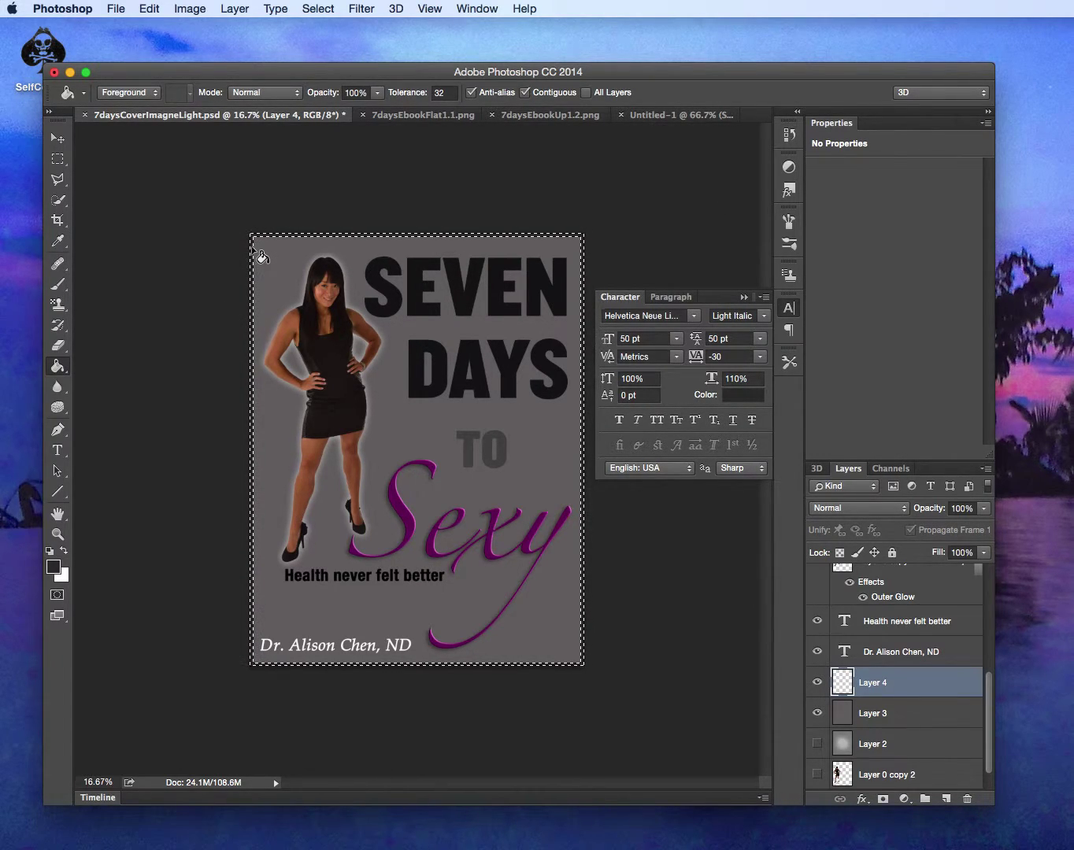
key(super+d)
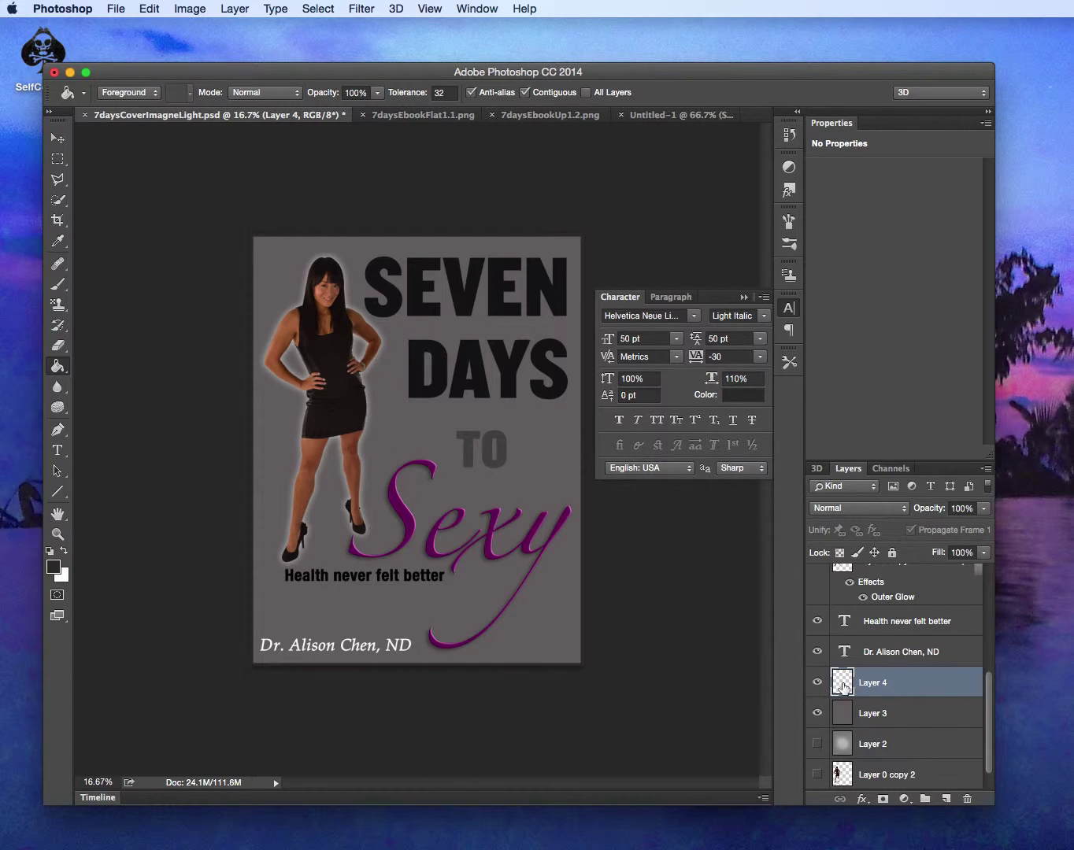
Hide the gray Layer 3 and show Layer 2 to preview the dark border over the gradient background.
click(817, 713)
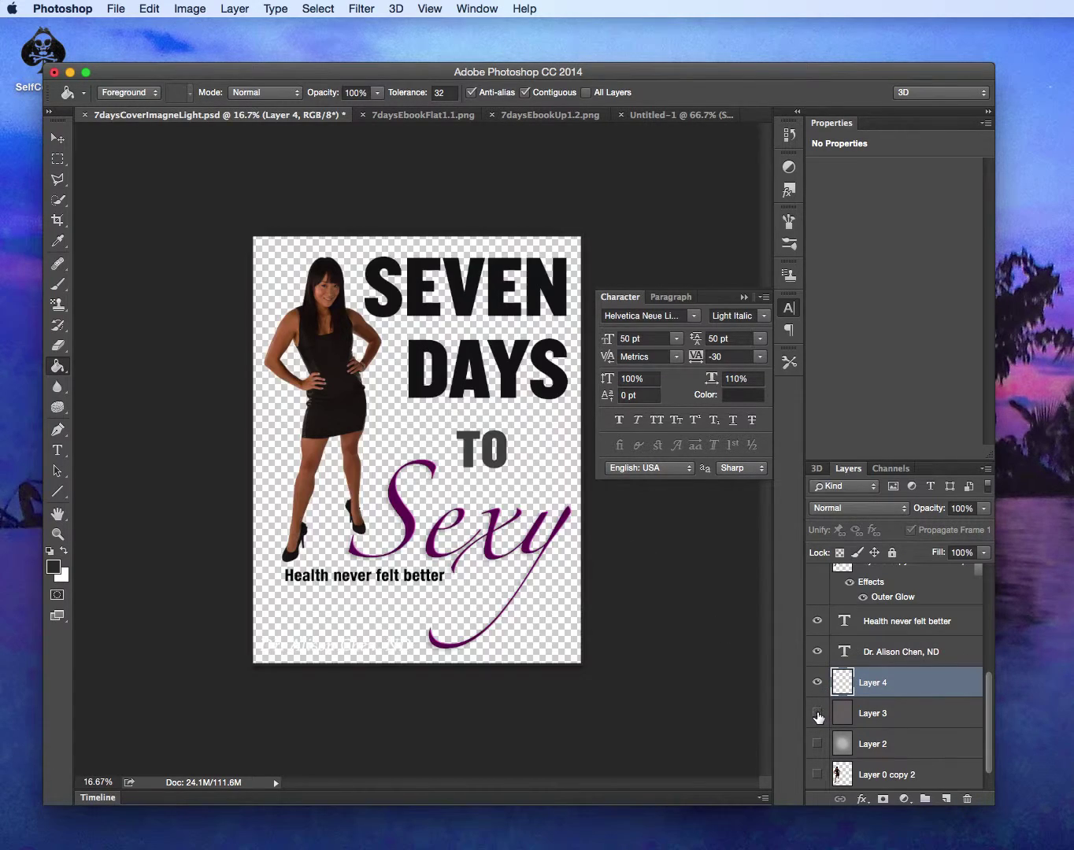
click(817, 744)
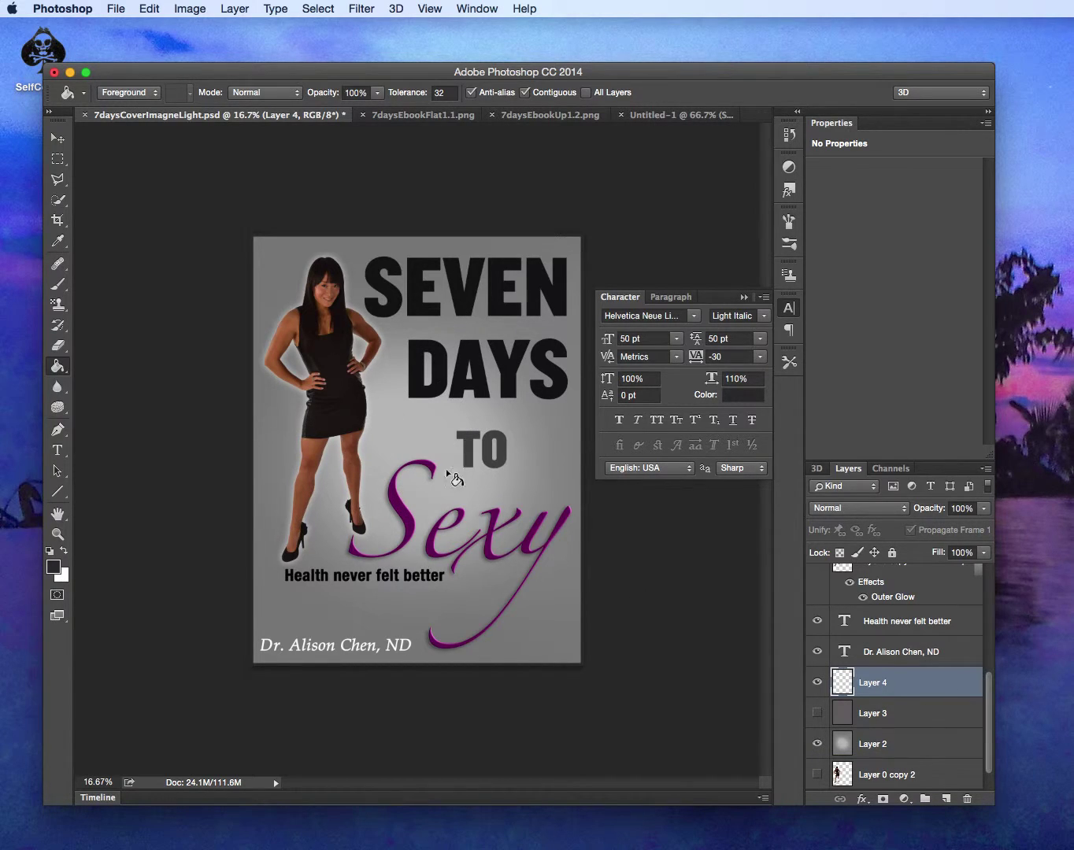
click(63, 372)
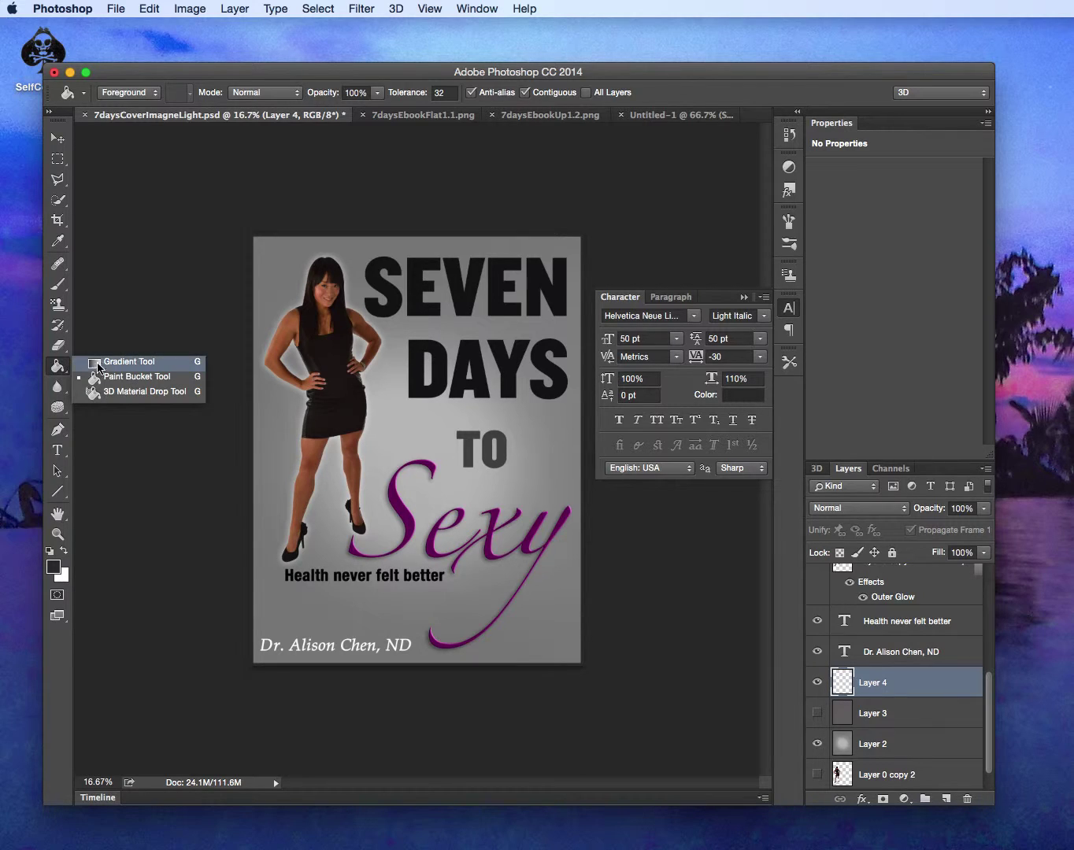
click(61, 166)
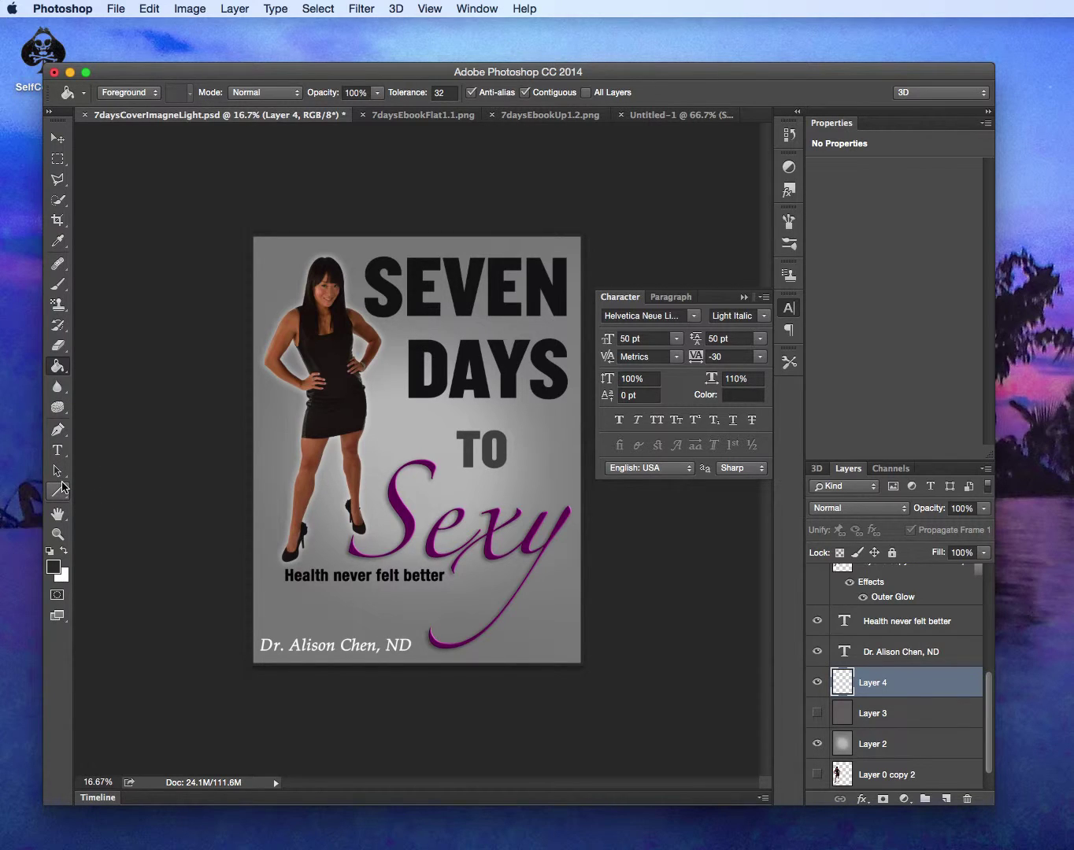
click(59, 387)
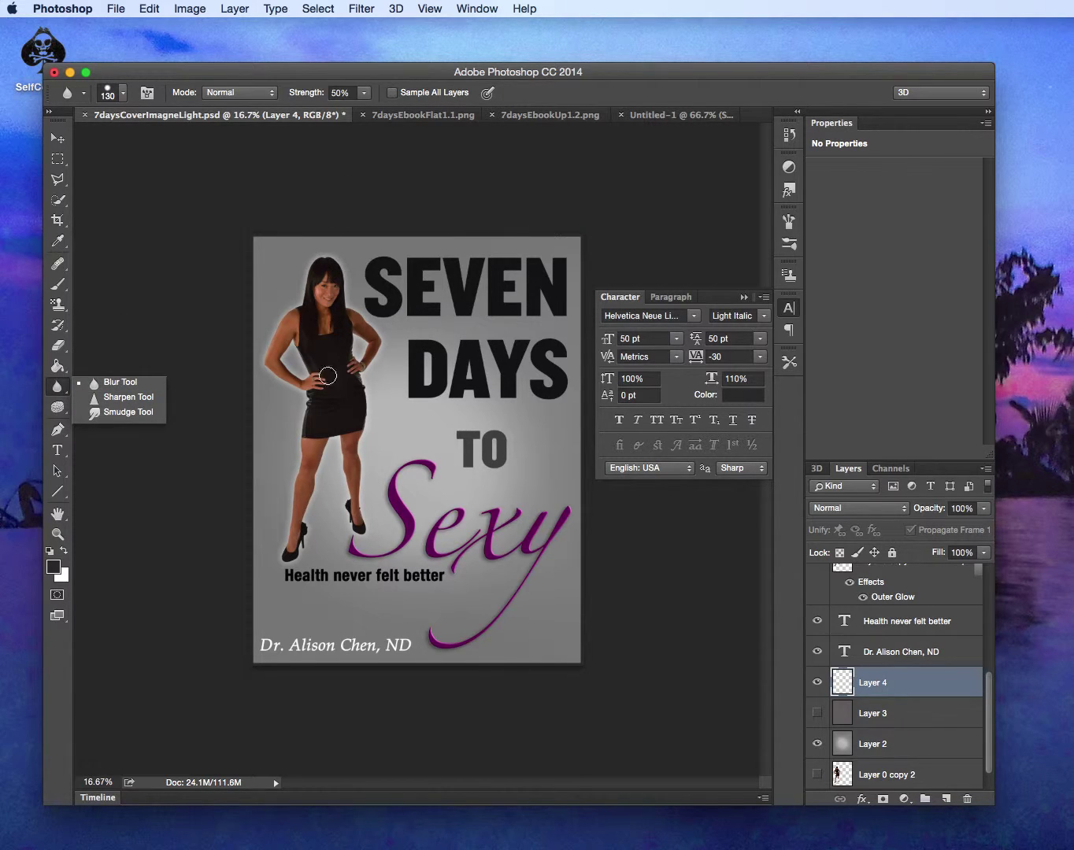
click(59, 388)
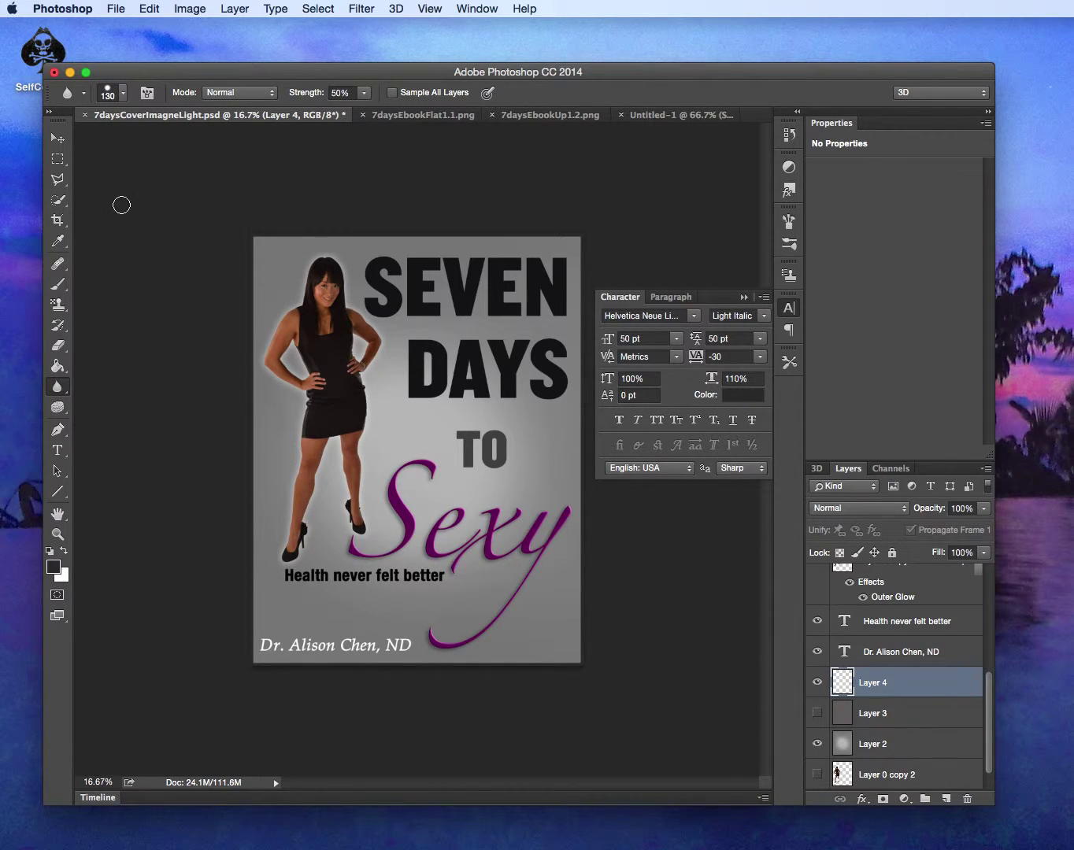
click(58, 203)
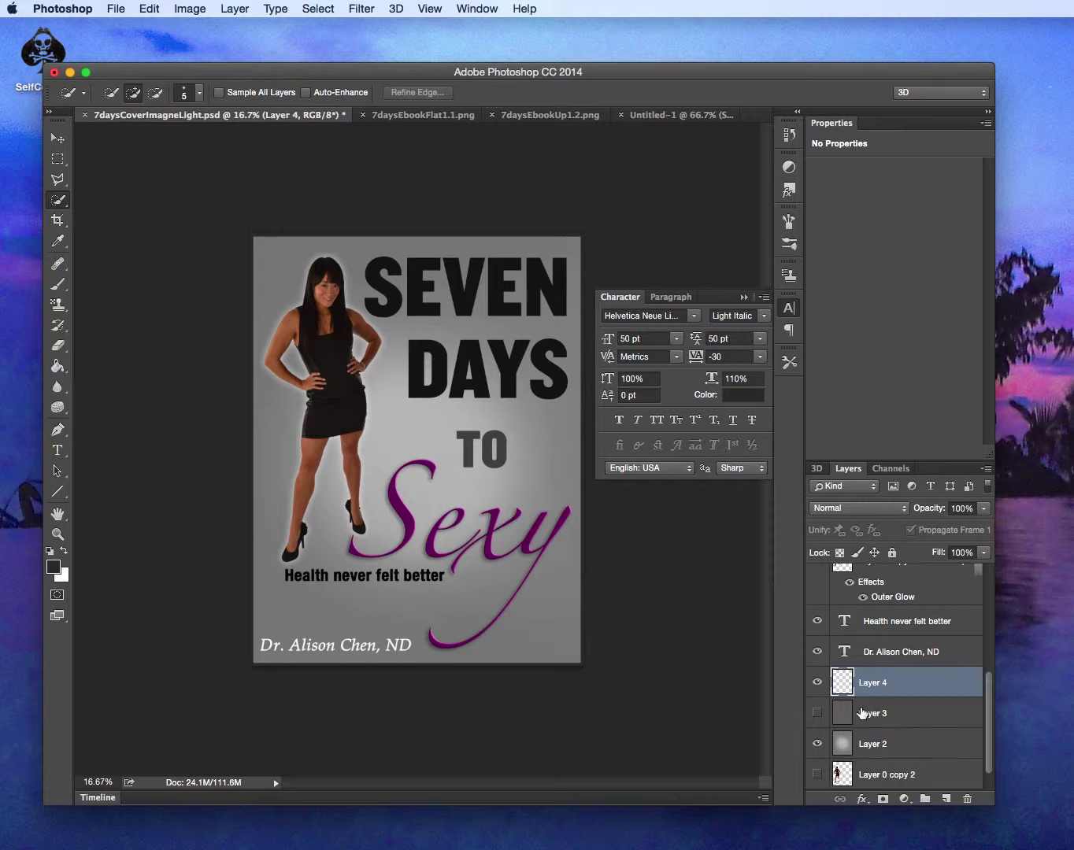
Restore the gray Layer 3 as the background in place of Layer 2, and hide the dark border in Layer 4.
click(817, 713)
click(817, 745)
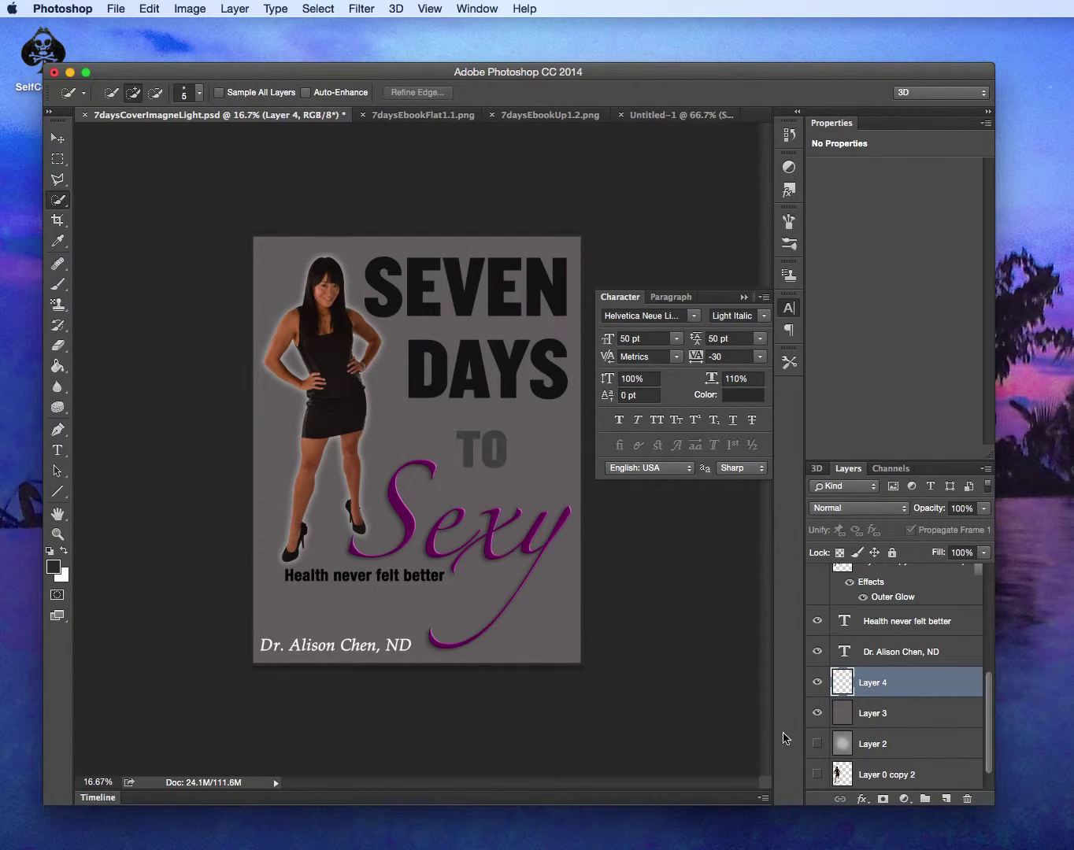
click(817, 683)
click(817, 683)
click(817, 684)
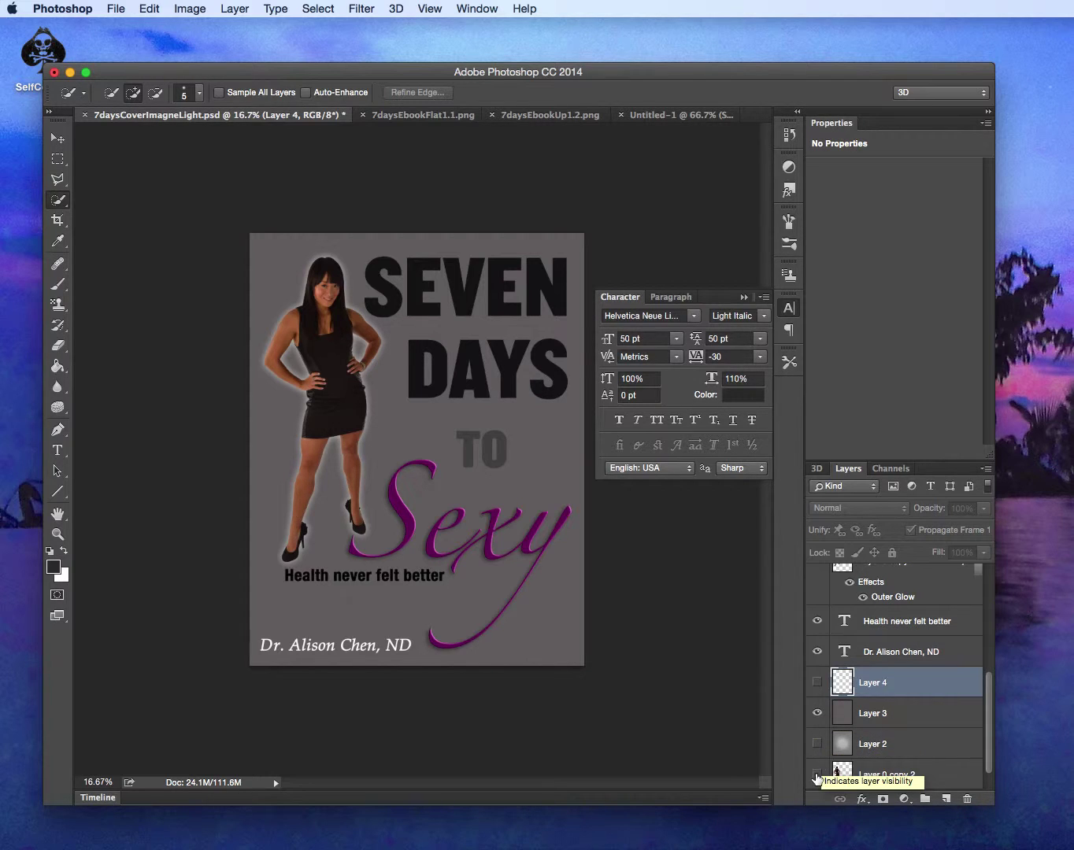
Select the woman's entire figure on Layer 0 copy with the Quick Selection tool, undoing the spill into the background.
scroll(814, 778, up, 3)
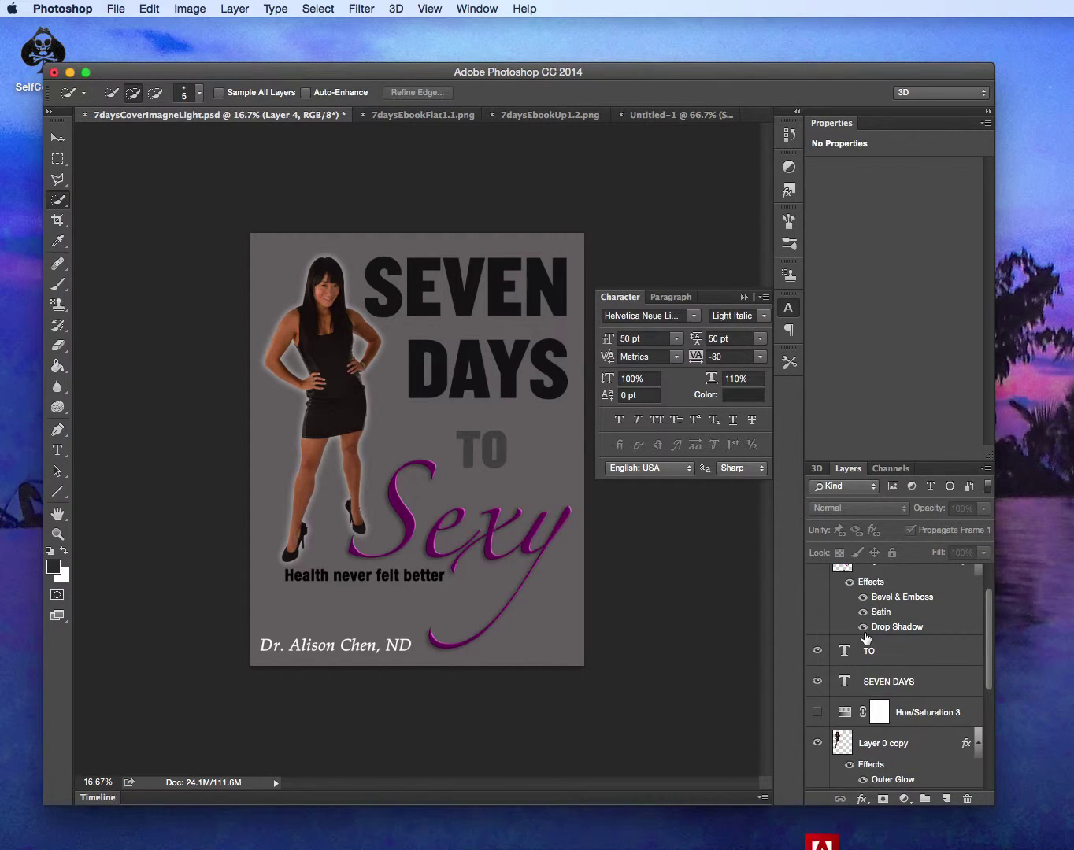
click(816, 743)
click(817, 742)
scroll(888, 762, down, 1)
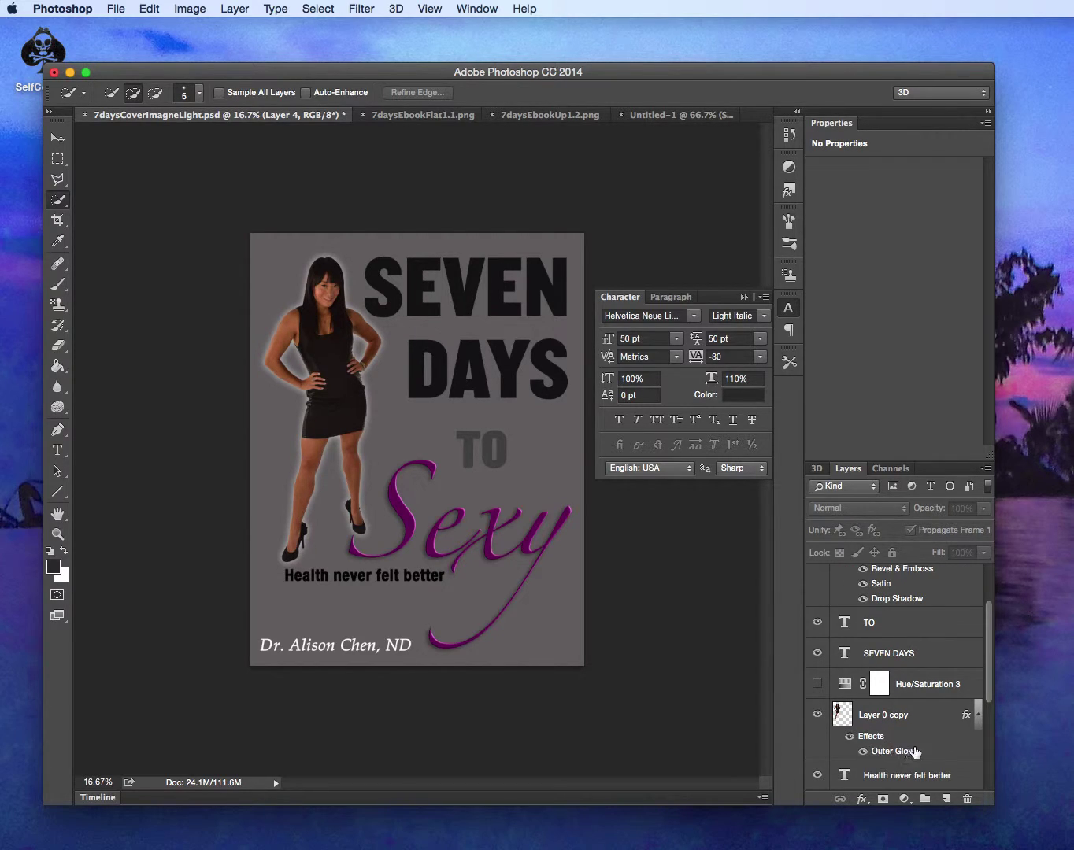
click(334, 275)
key(super+d)
click(901, 718)
mouse_move(324, 274)
mouse_down()
mouse_move(303, 464)
mouse_move(319, 472)
mouse_up()
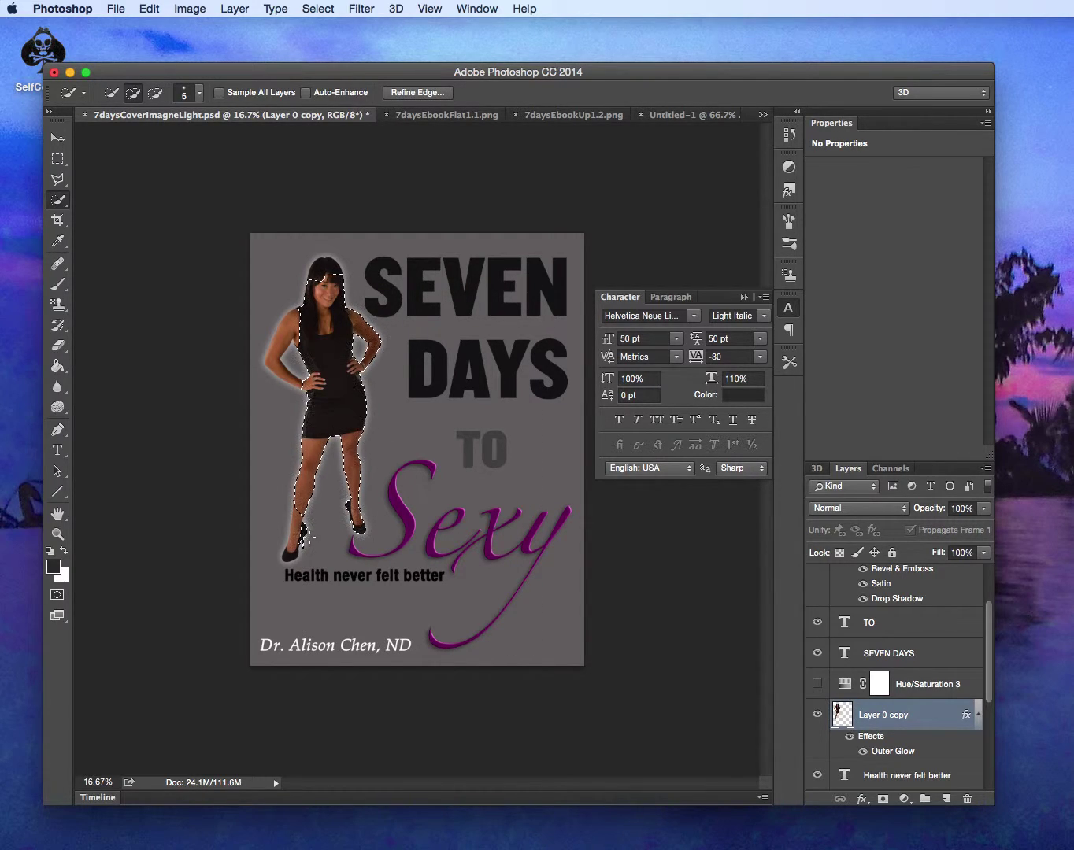
click(289, 545)
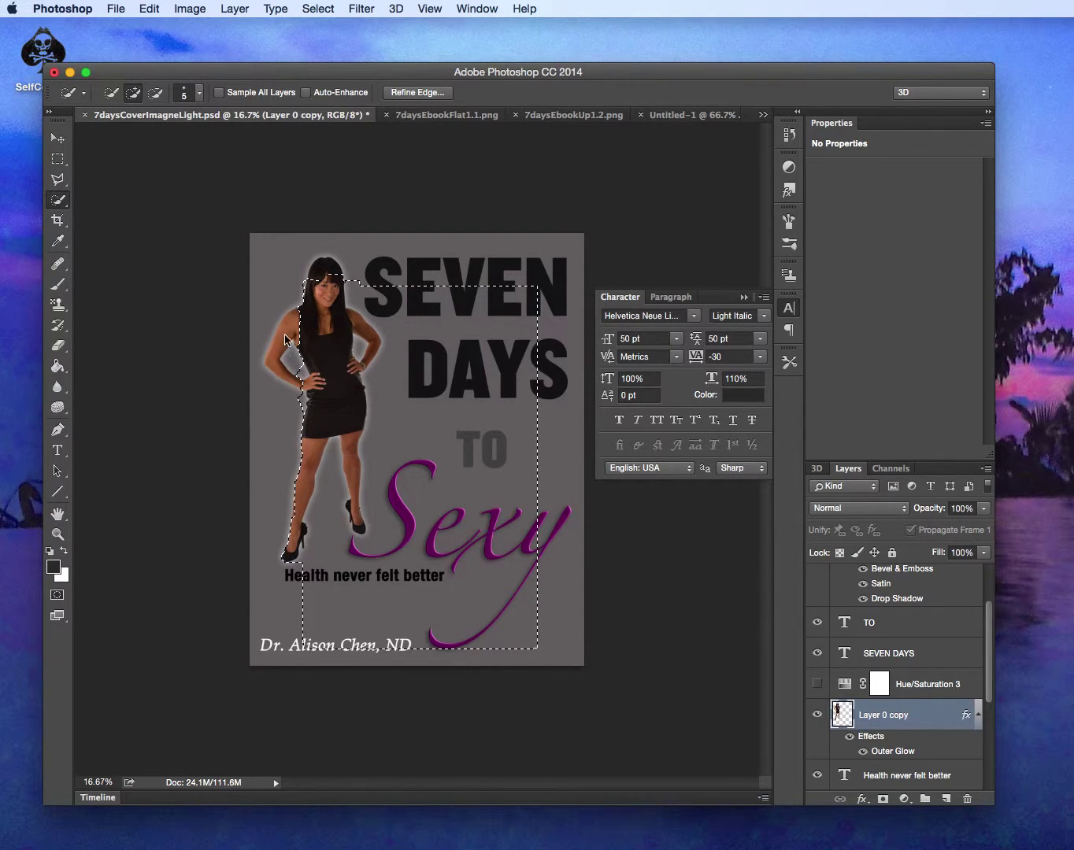
click(271, 360)
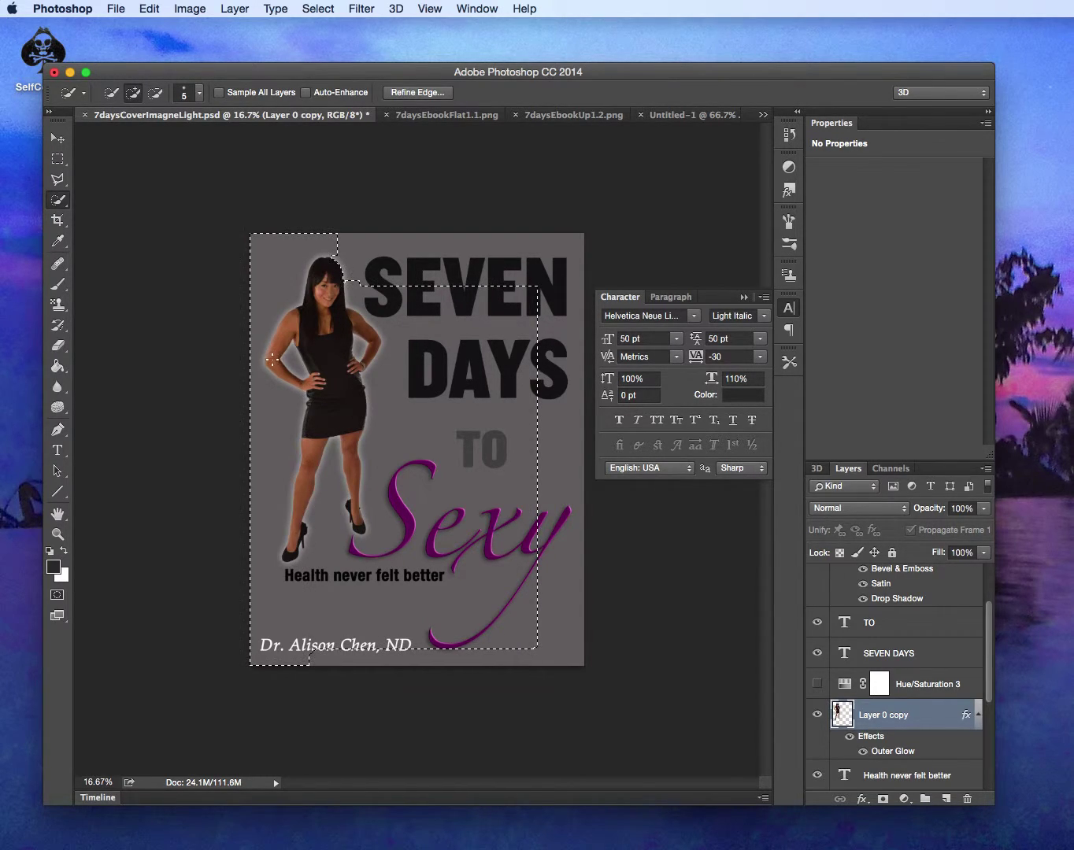
key(alt+super+z)
key(alt+super+z)
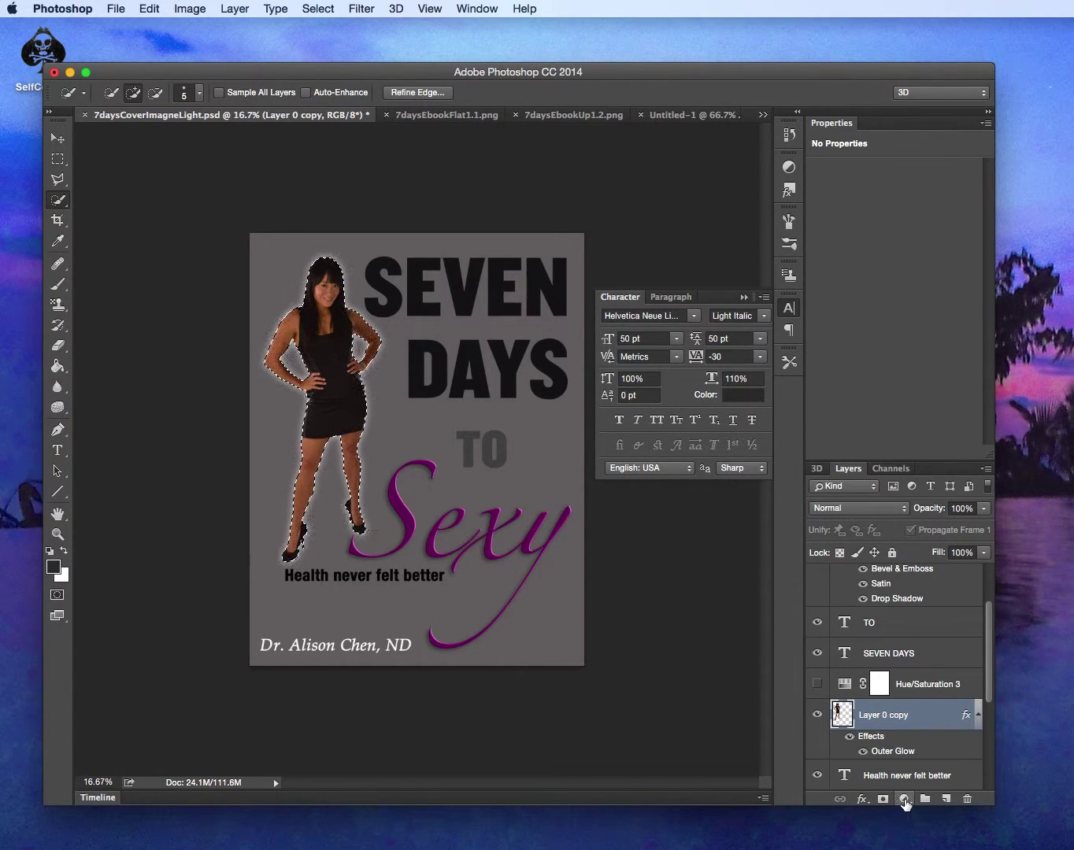
Try an Outer Glow with 45% opacity, 14% noise and olive color 91870f on Layer 0 copy, discarding the changes.
click(904, 803)
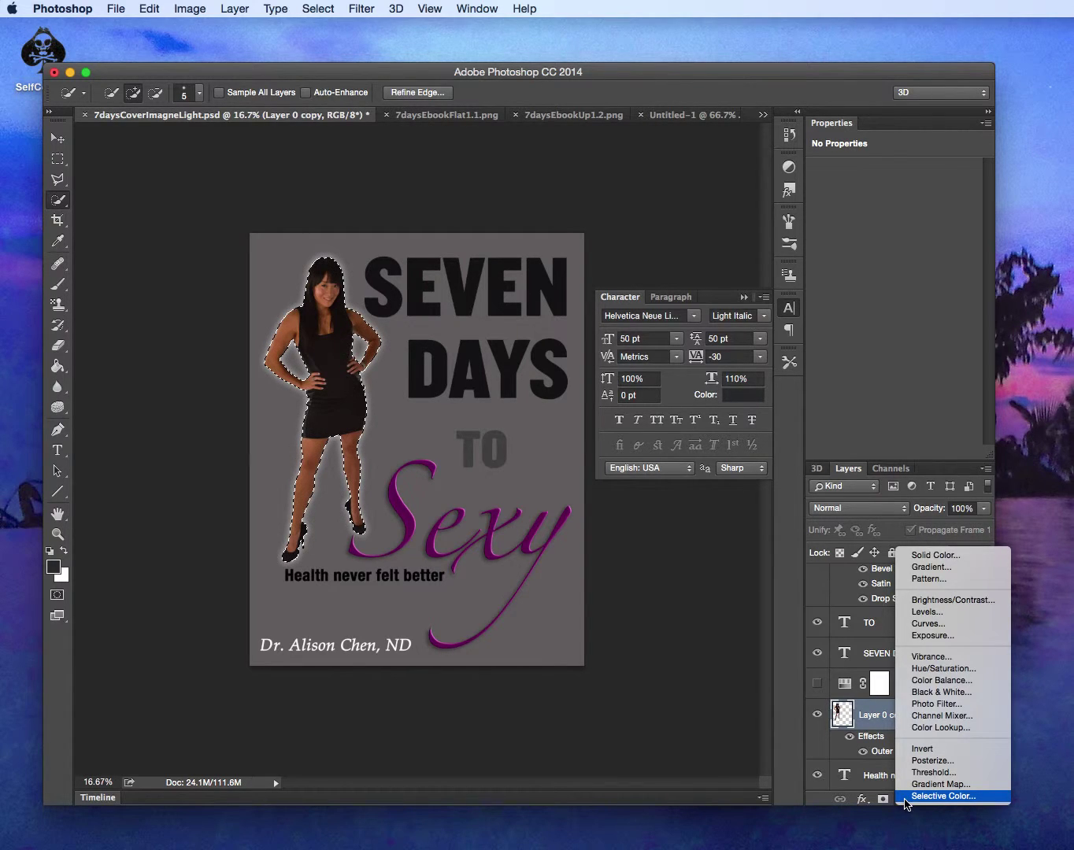
click(864, 808)
click(864, 804)
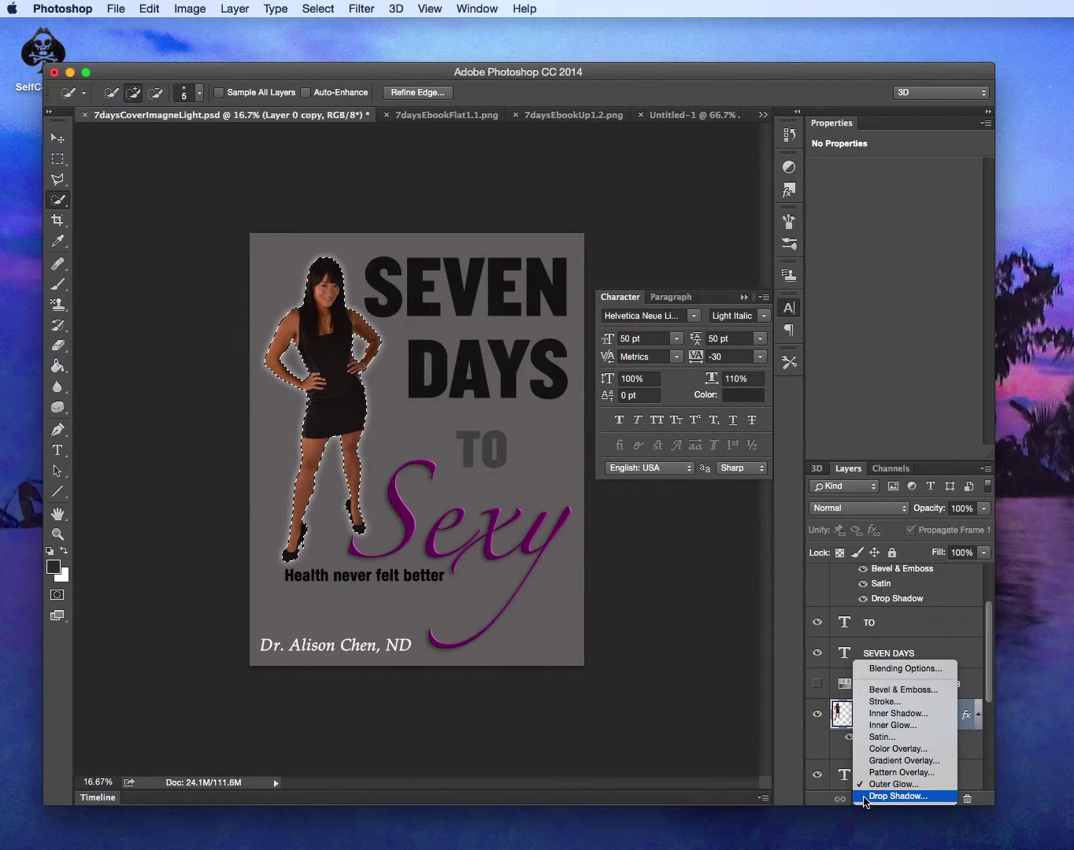
click(865, 805)
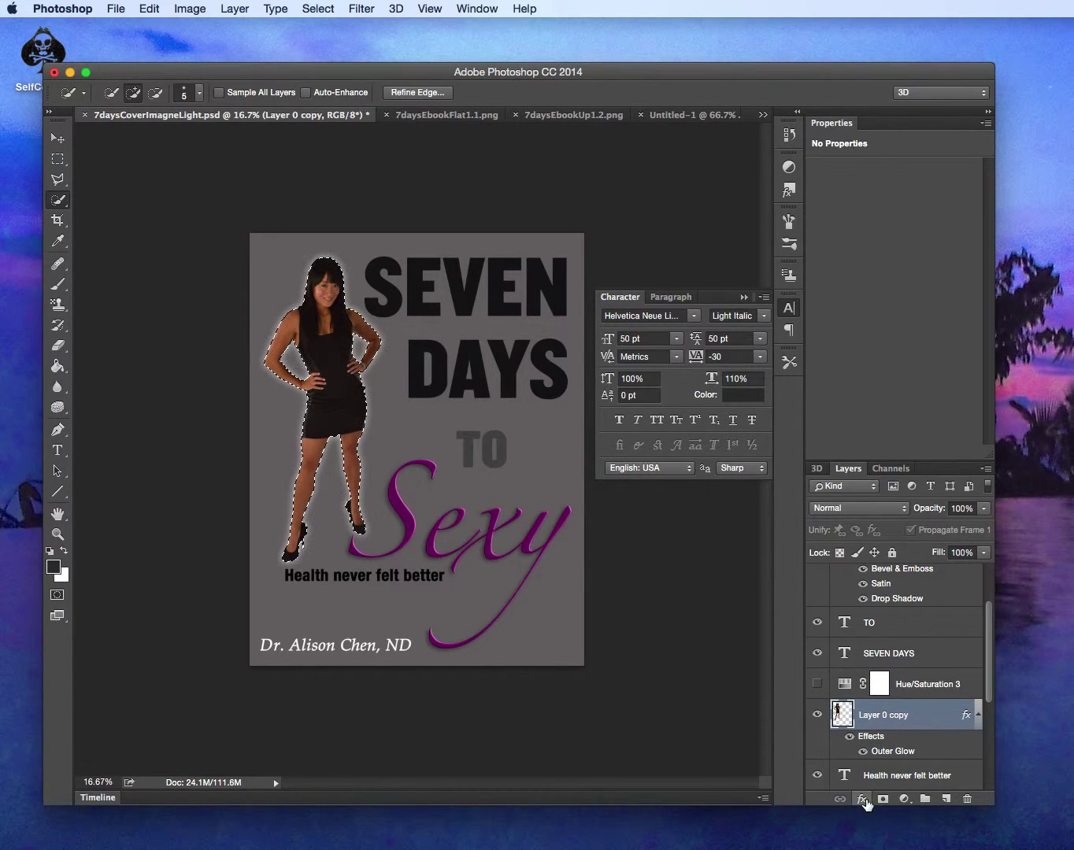
click(863, 802)
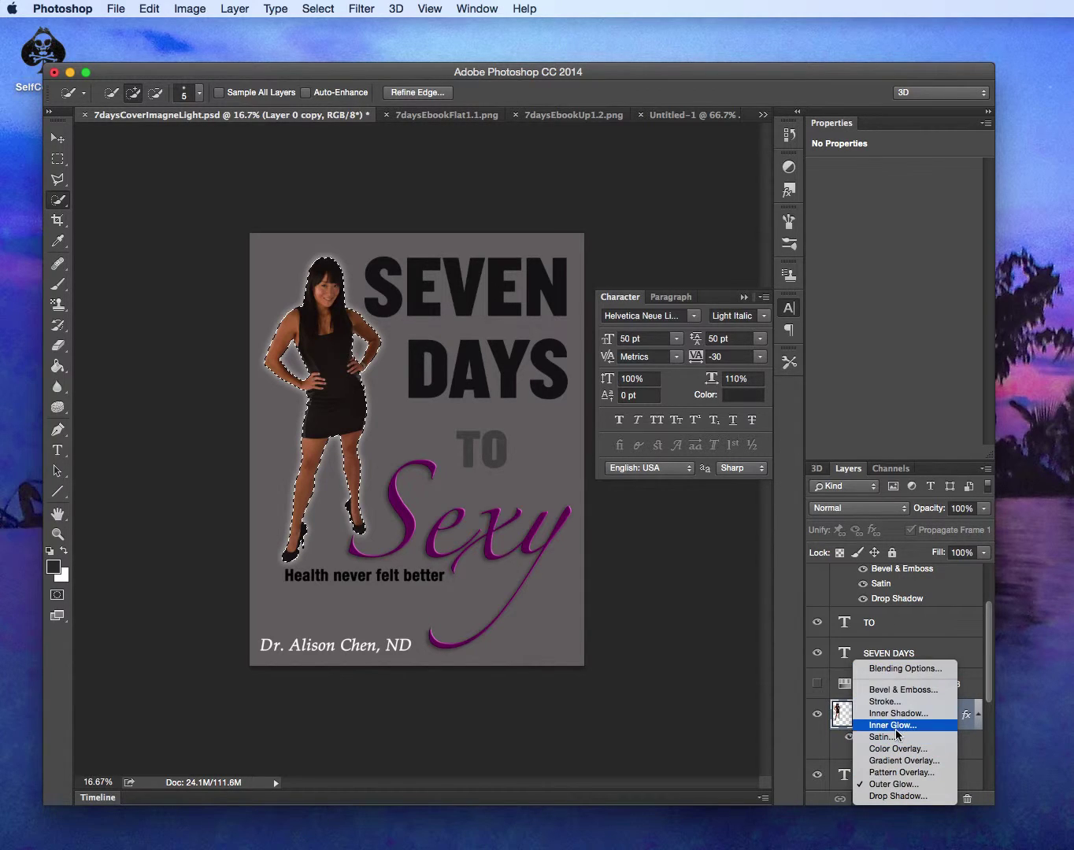
click(896, 785)
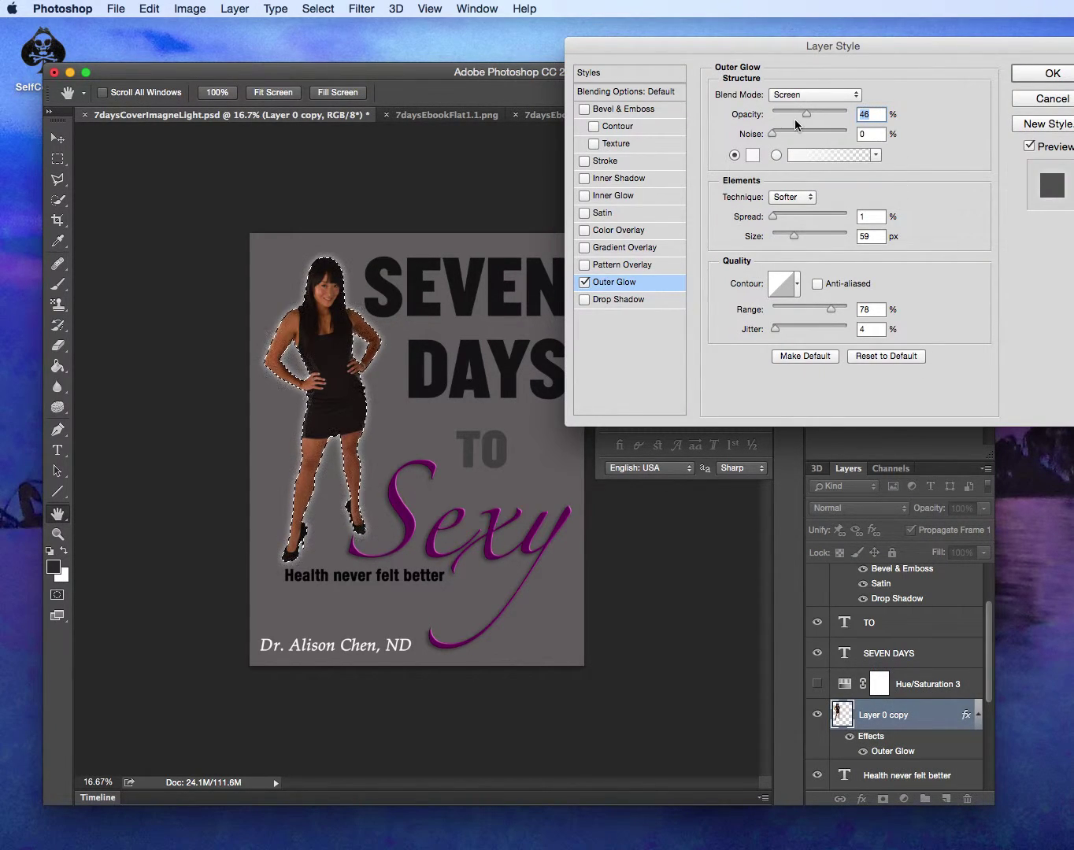
drag(808, 120, 783, 136)
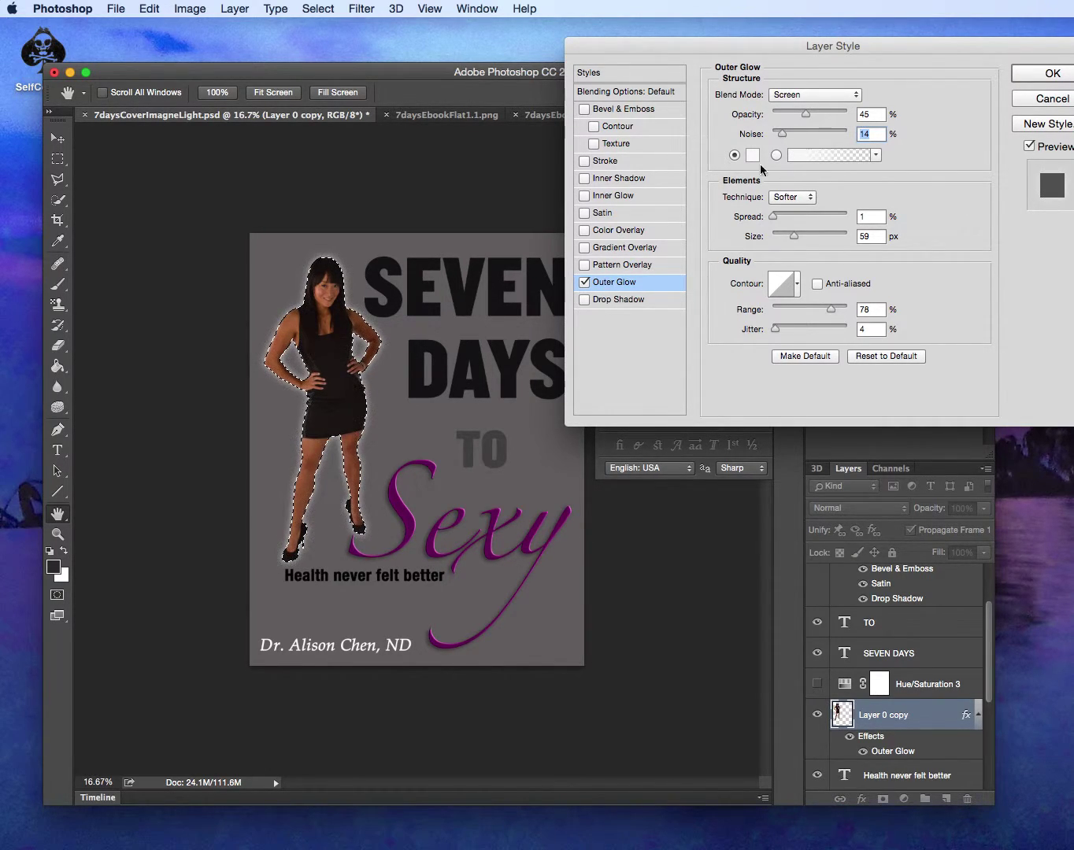
click(752, 155)
click(769, 164)
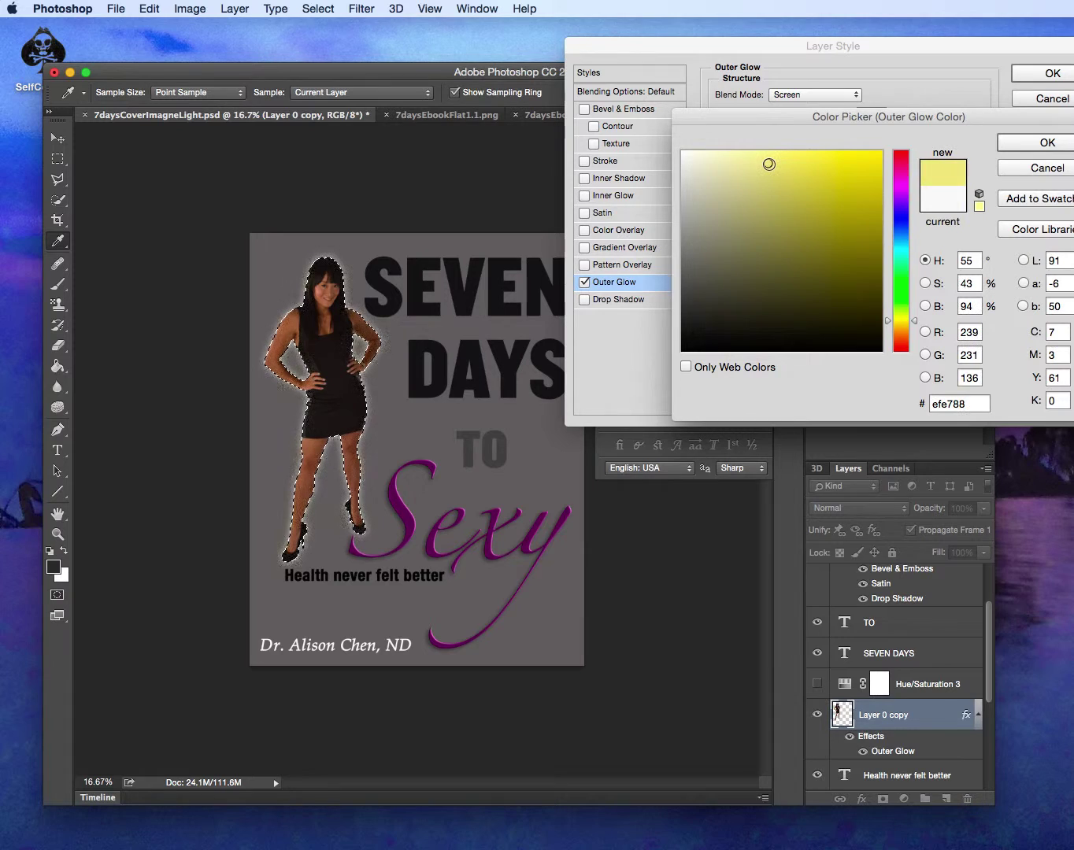
click(862, 237)
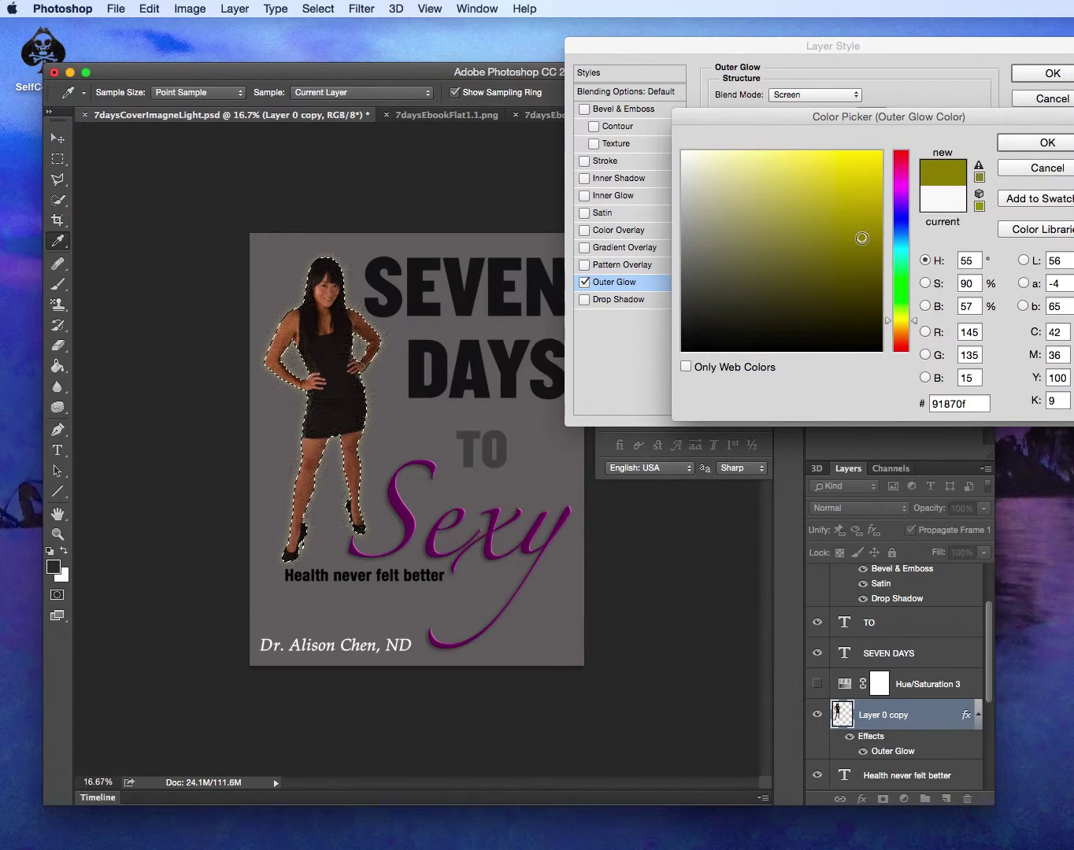
click(1048, 167)
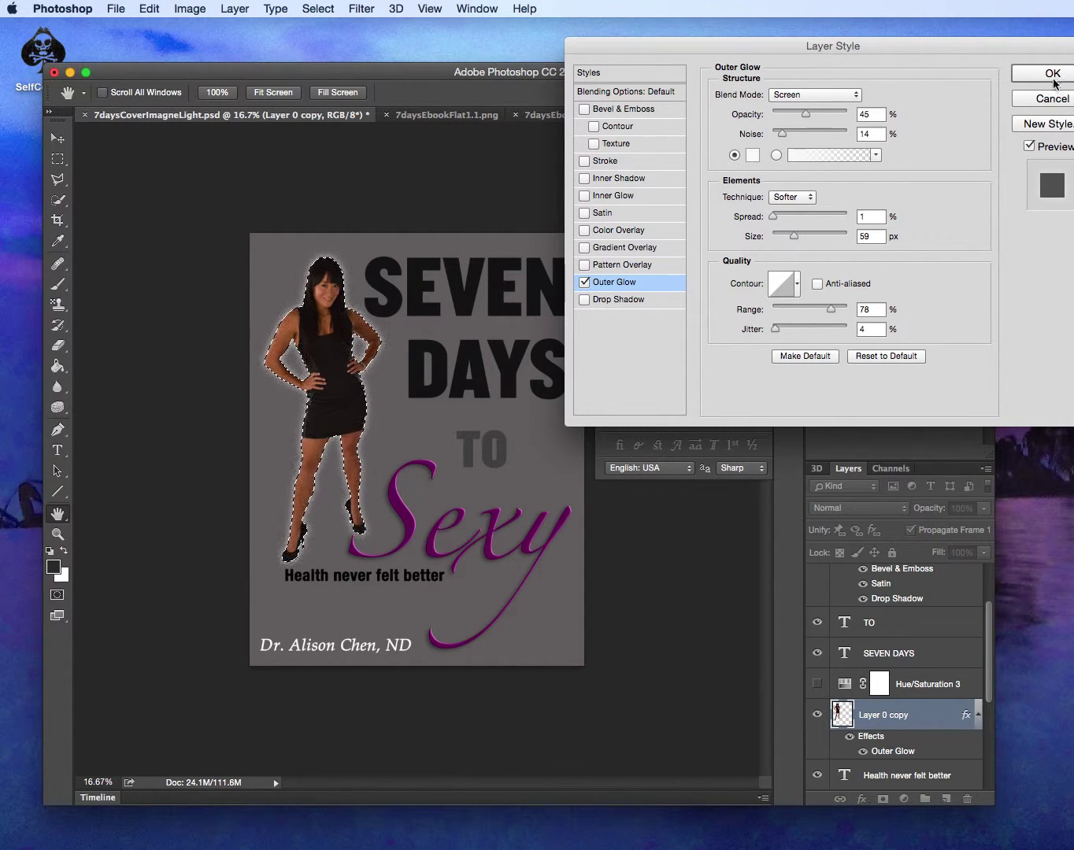
click(1044, 105)
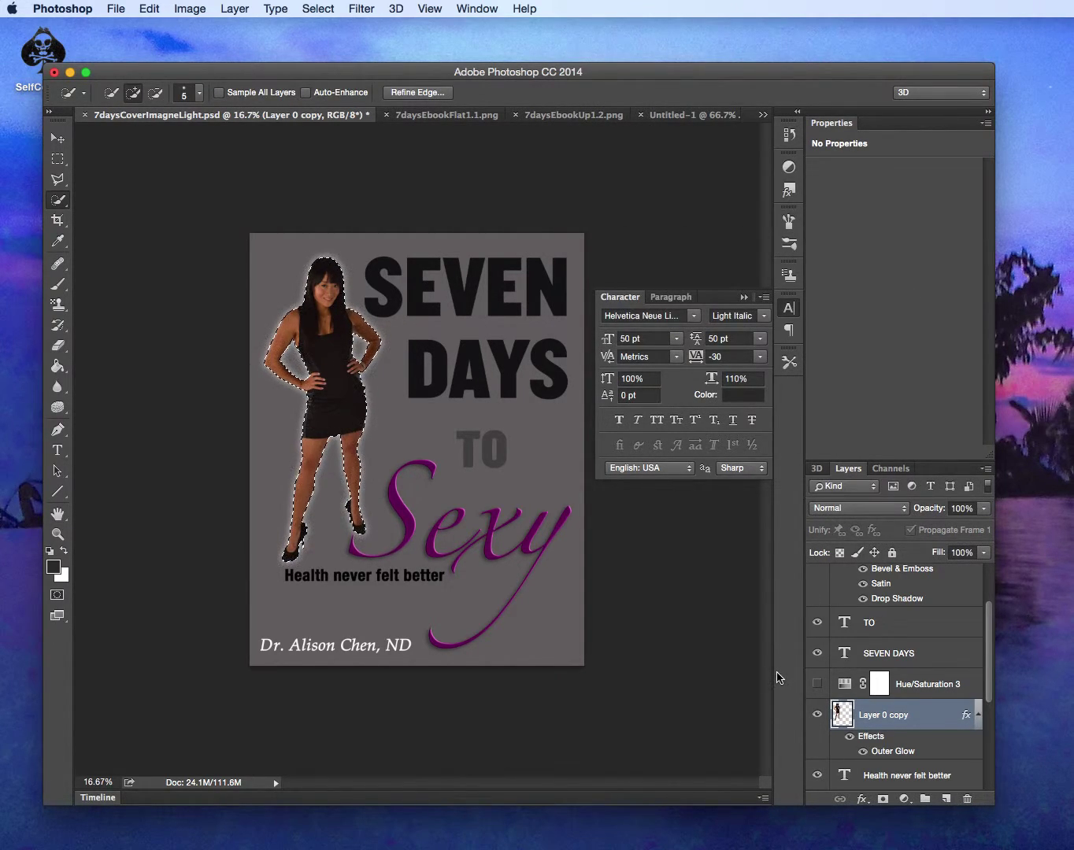
Deselect the figure and preview the Hue/Saturation 1 and Hue/Saturation 3 adjustments in turn, leaving both hidden.
key(super+d)
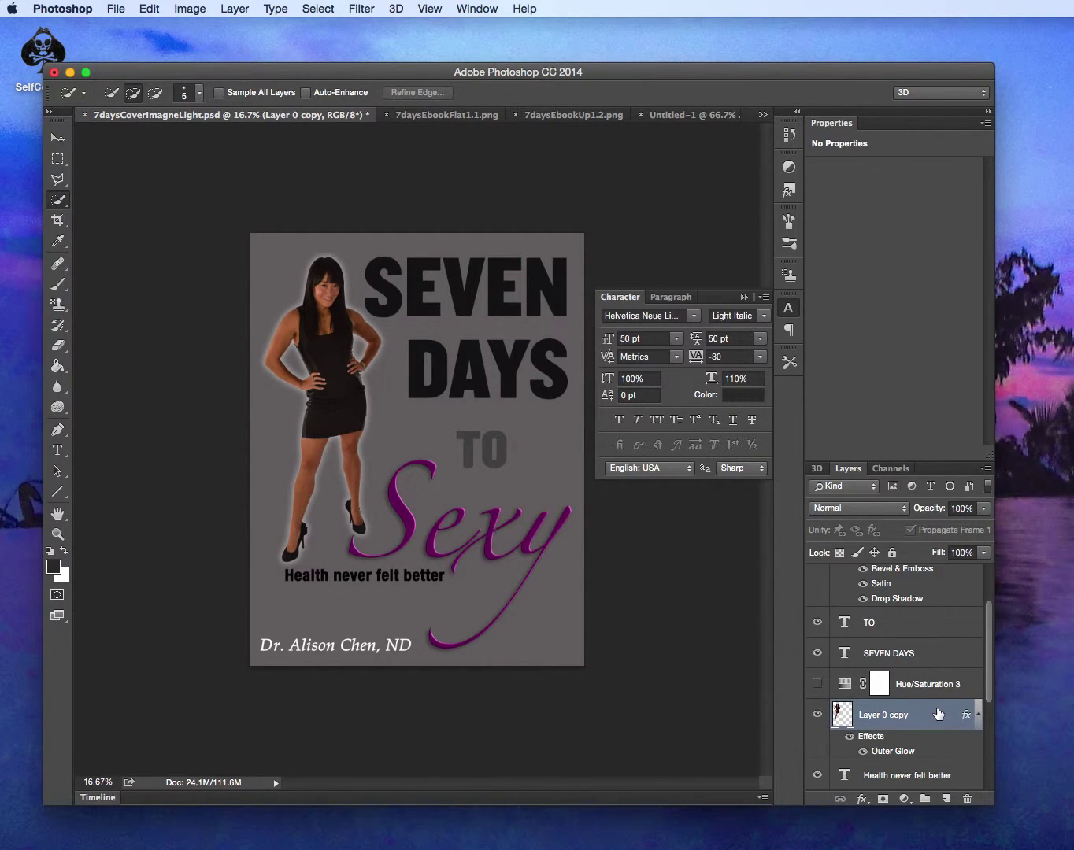
scroll(939, 640, up, 3)
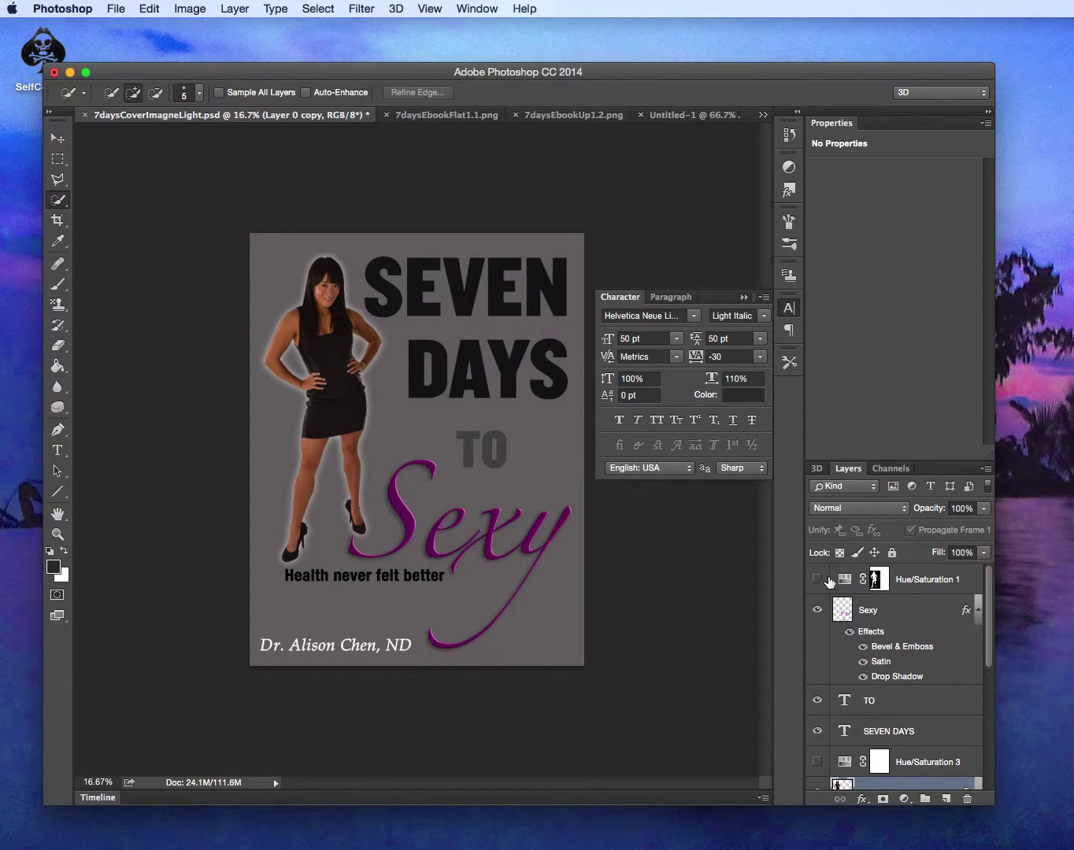
click(817, 580)
click(817, 581)
scroll(913, 704, down, 3)
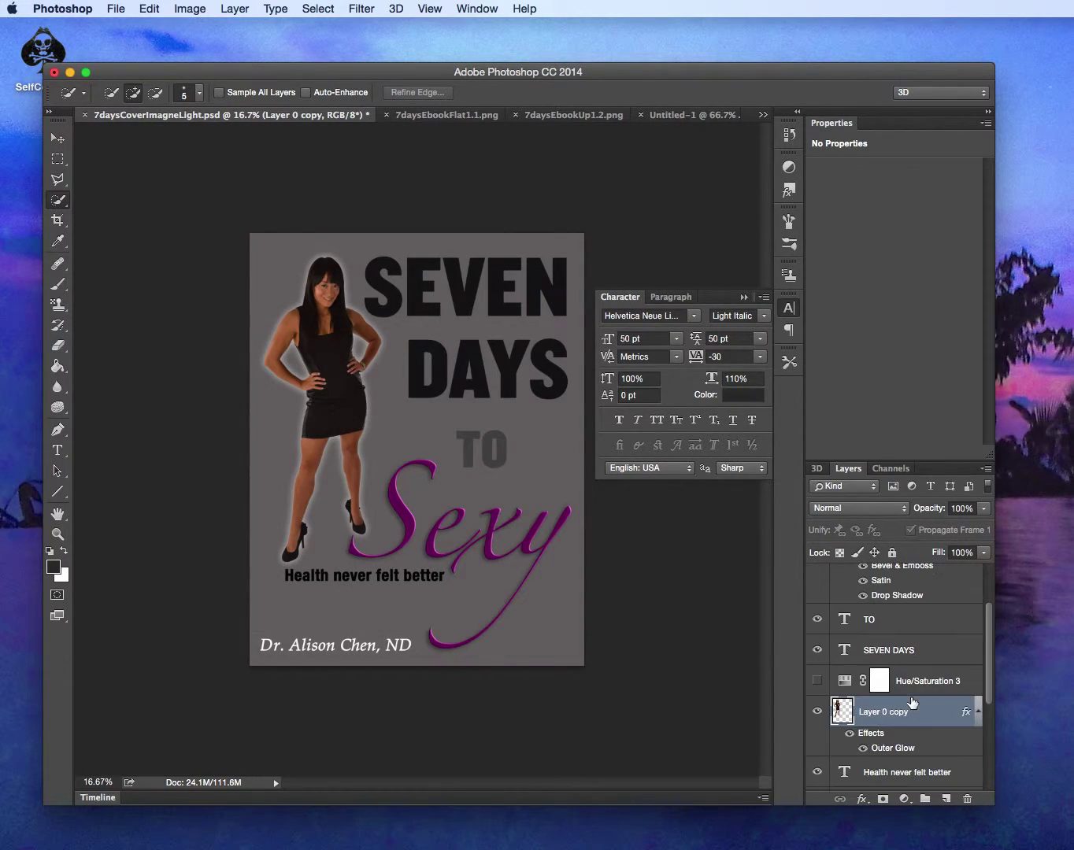
click(817, 682)
click(817, 682)
scroll(984, 759, down, 5)
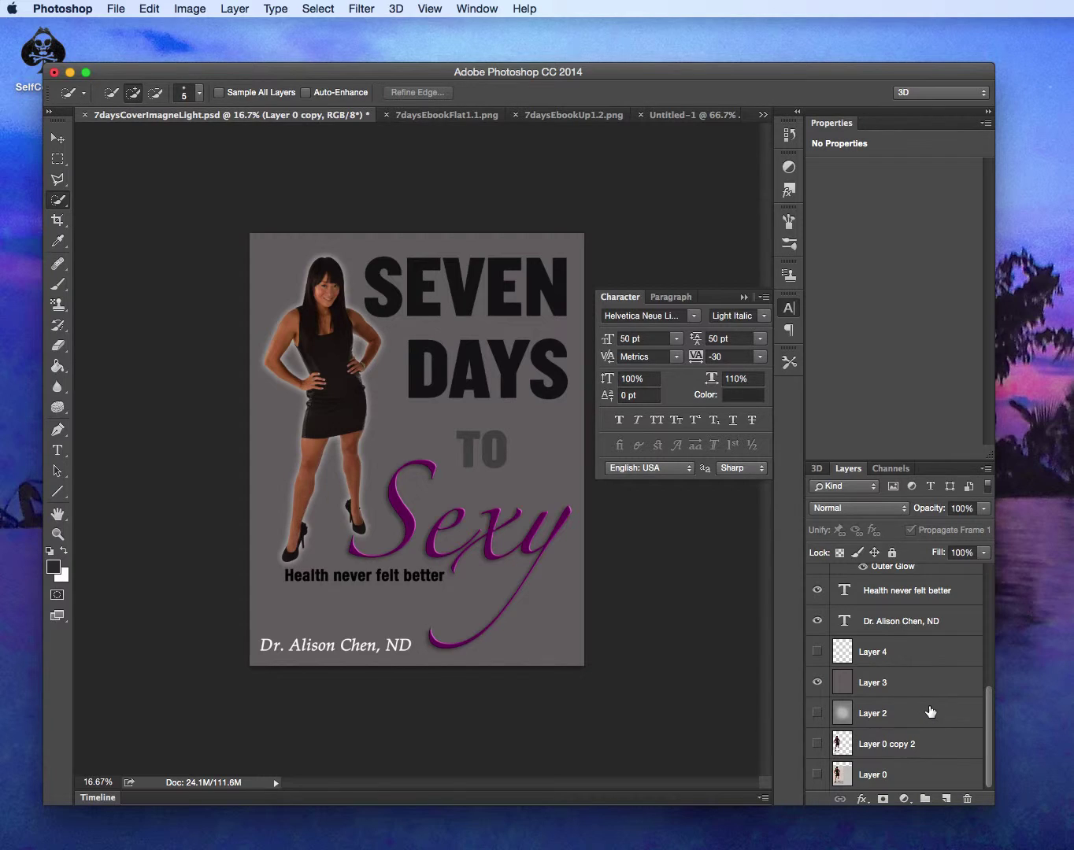
Show the gradient Layer 2 in place of the gray Layer 3 and view the book mockup in 7daysEbookUp1.2.png.
click(817, 710)
click(817, 683)
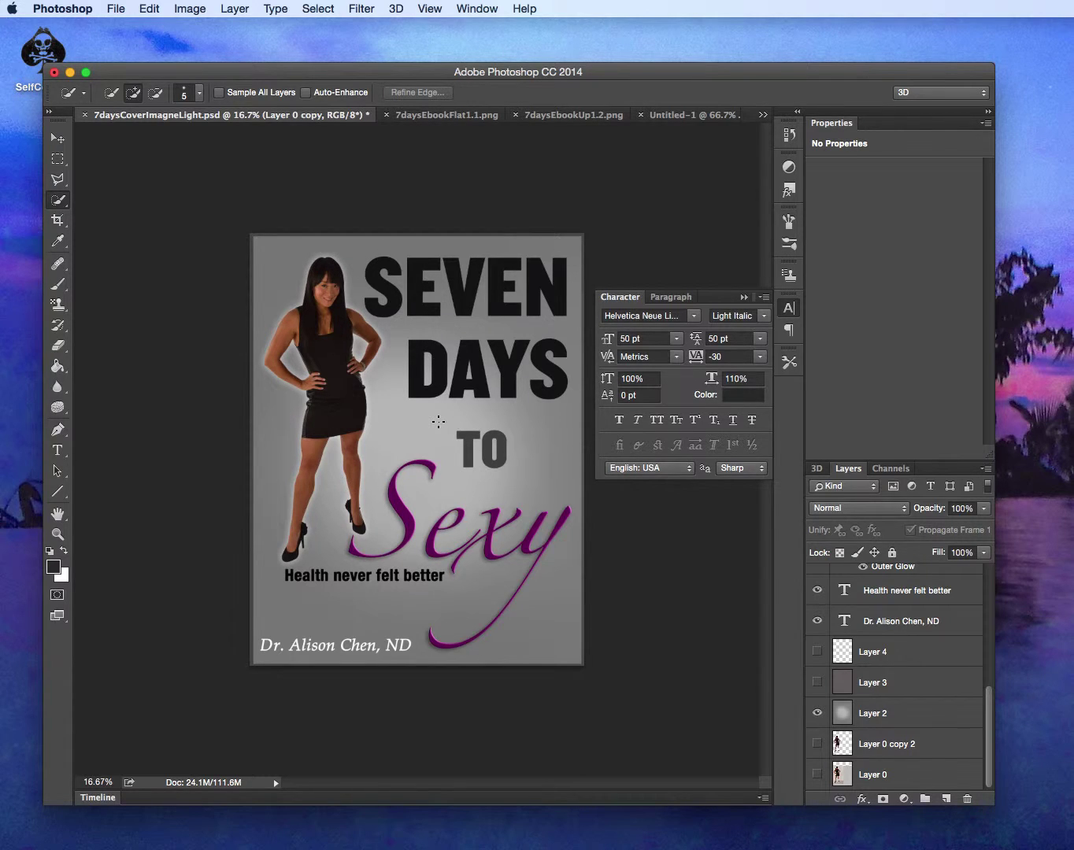
click(576, 117)
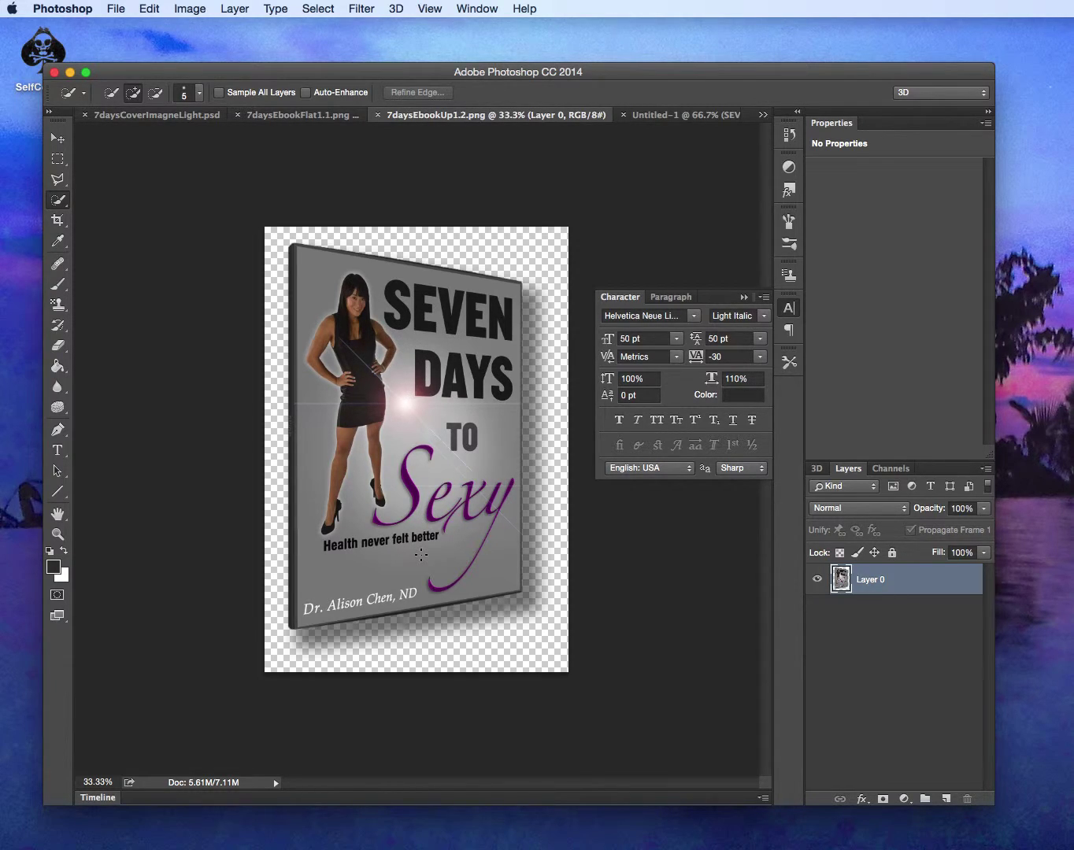
click(167, 116)
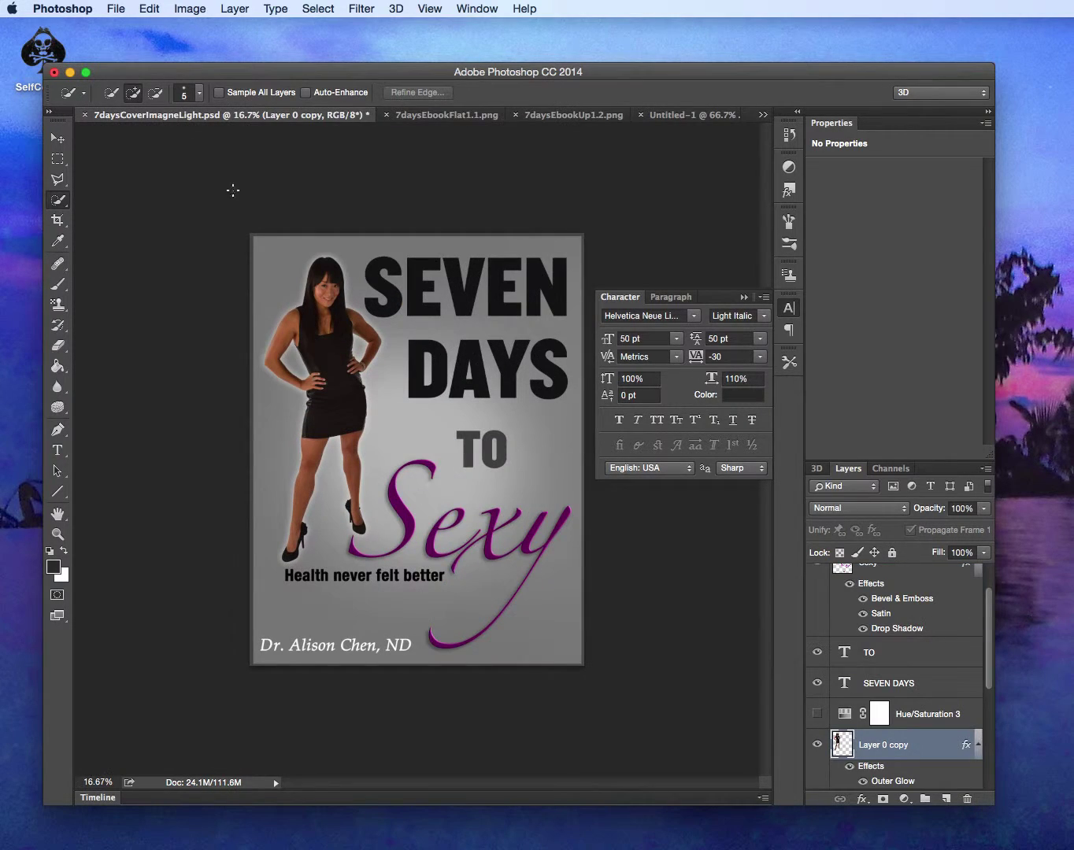
Select the entire cover canvas in 7daysCoverImagneLight.psd with the Rectangular Marquee.
click(58, 158)
drag(249, 235, 604, 747)
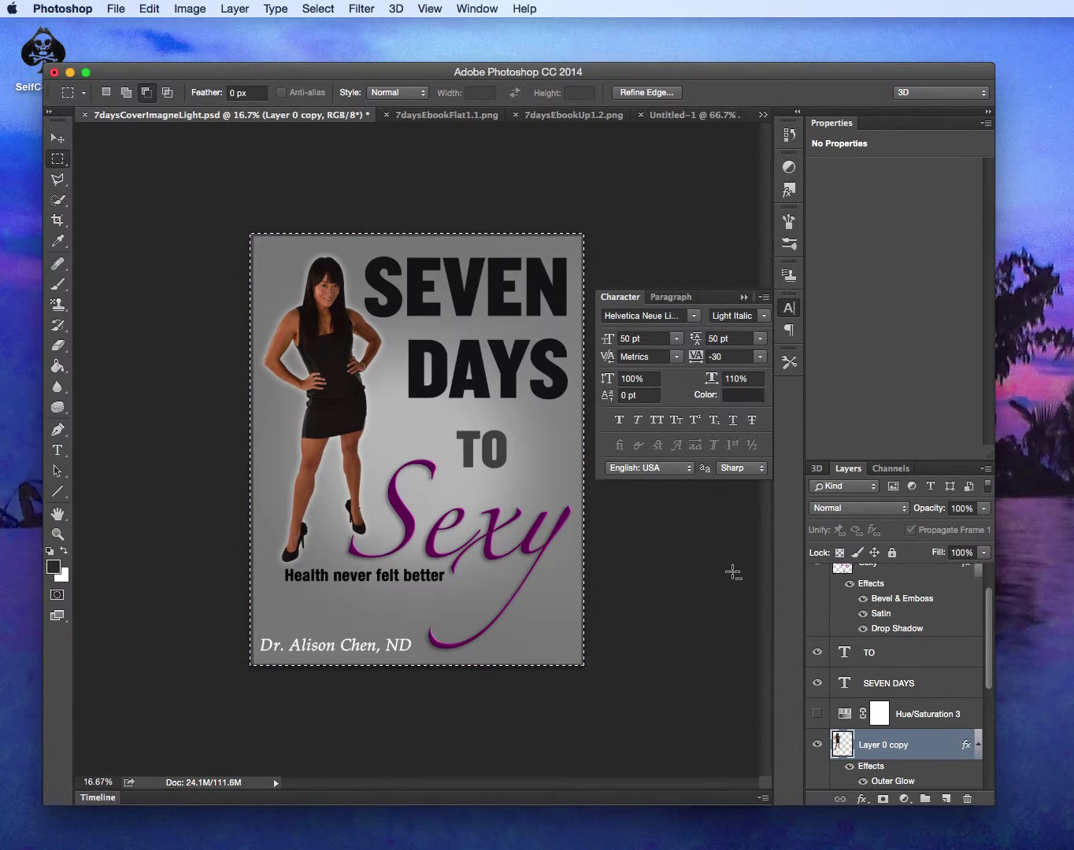
Try pasting the copied figure layer into 7daysEbookUp1.2.png, undo the paste and return to the cover document.
click(567, 115)
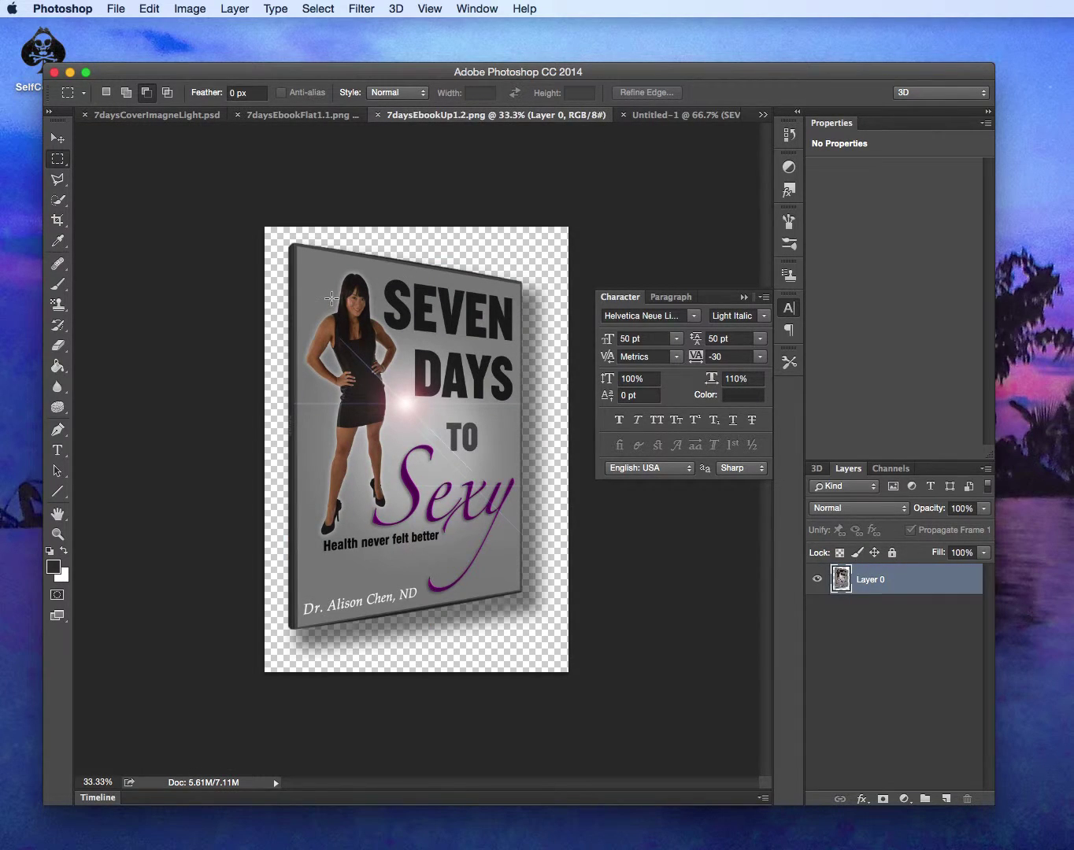
key(super+v)
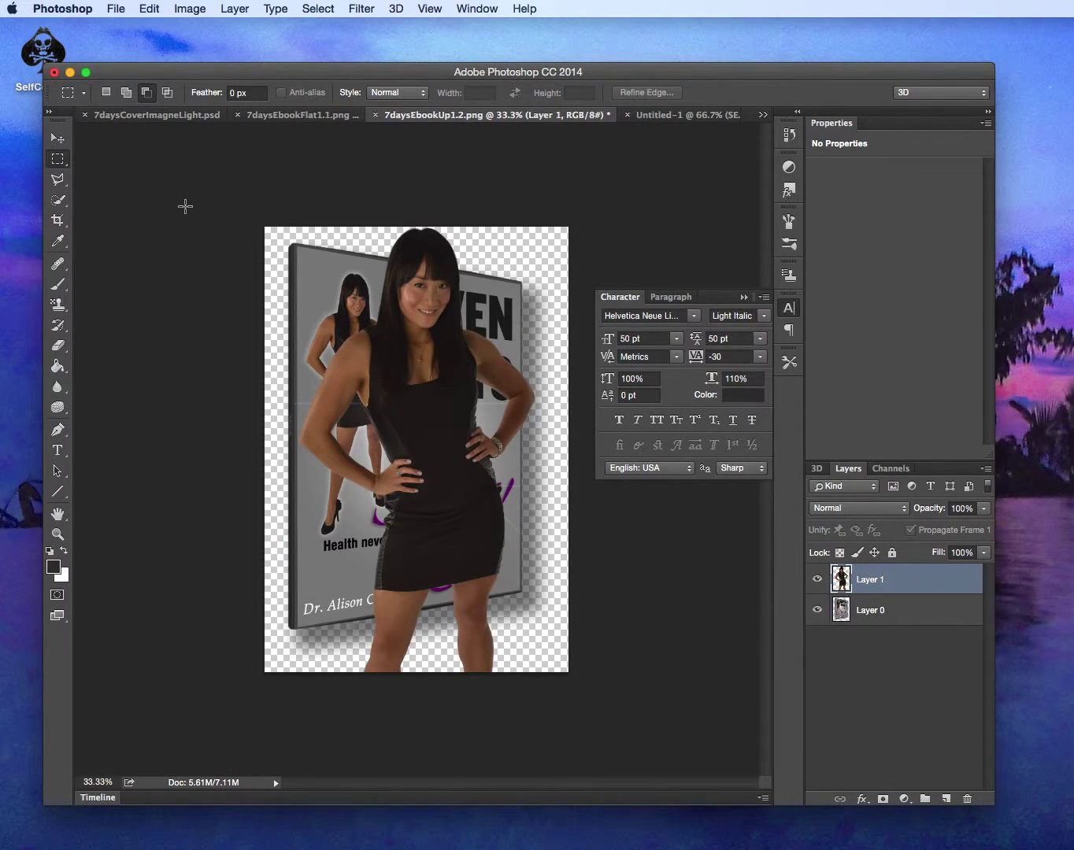
key(super+z)
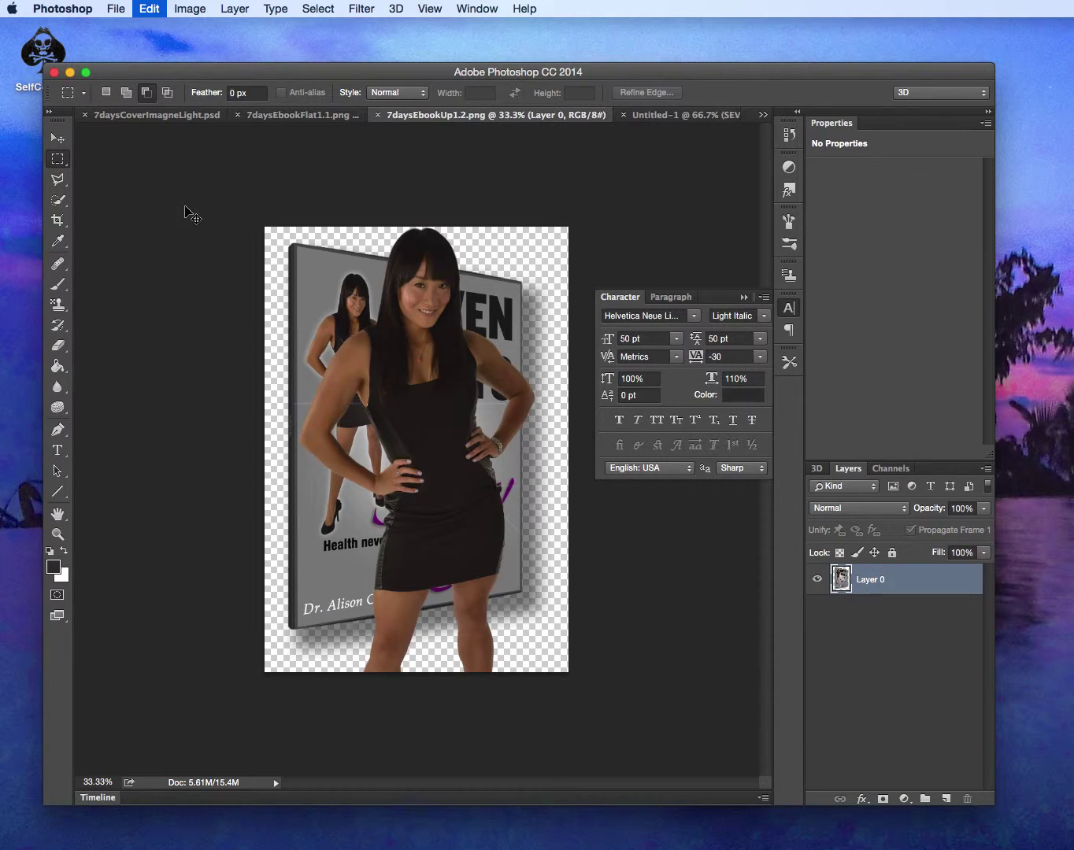
click(165, 115)
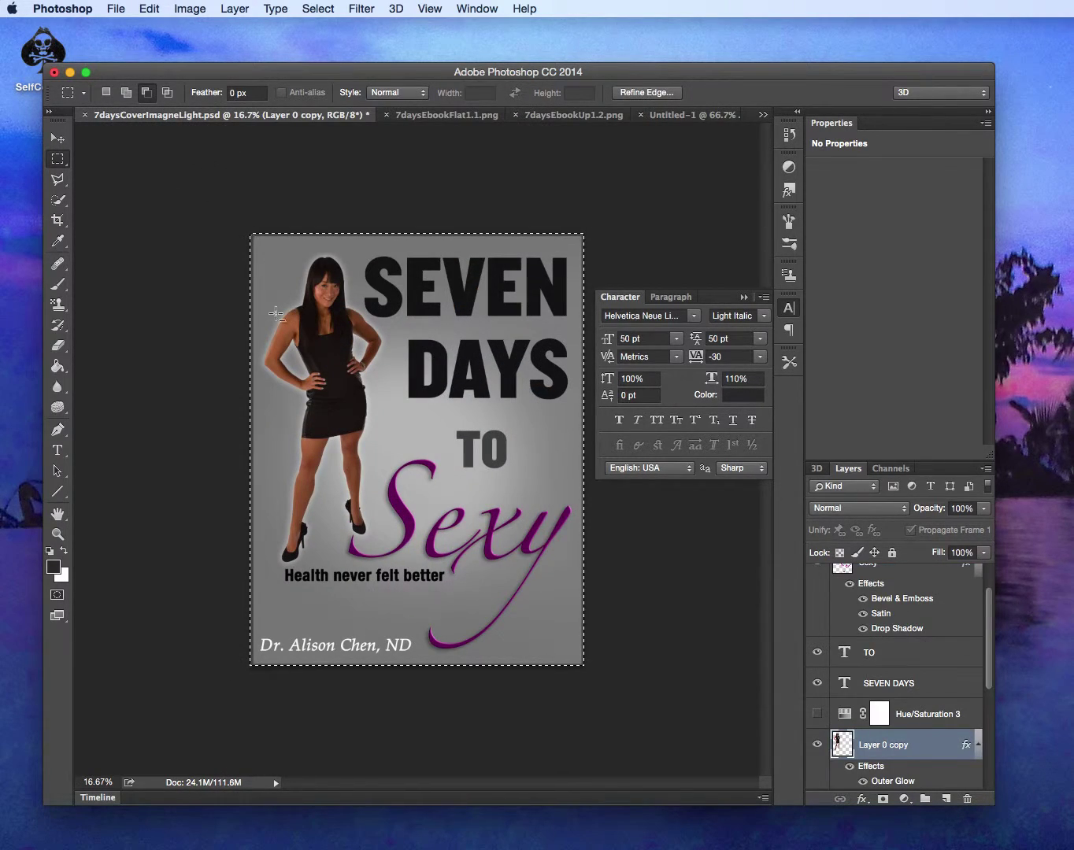
Copy the selected cover with all visible layers merged and paste it into 7daysEbookUp1.2.png.
click(157, 11)
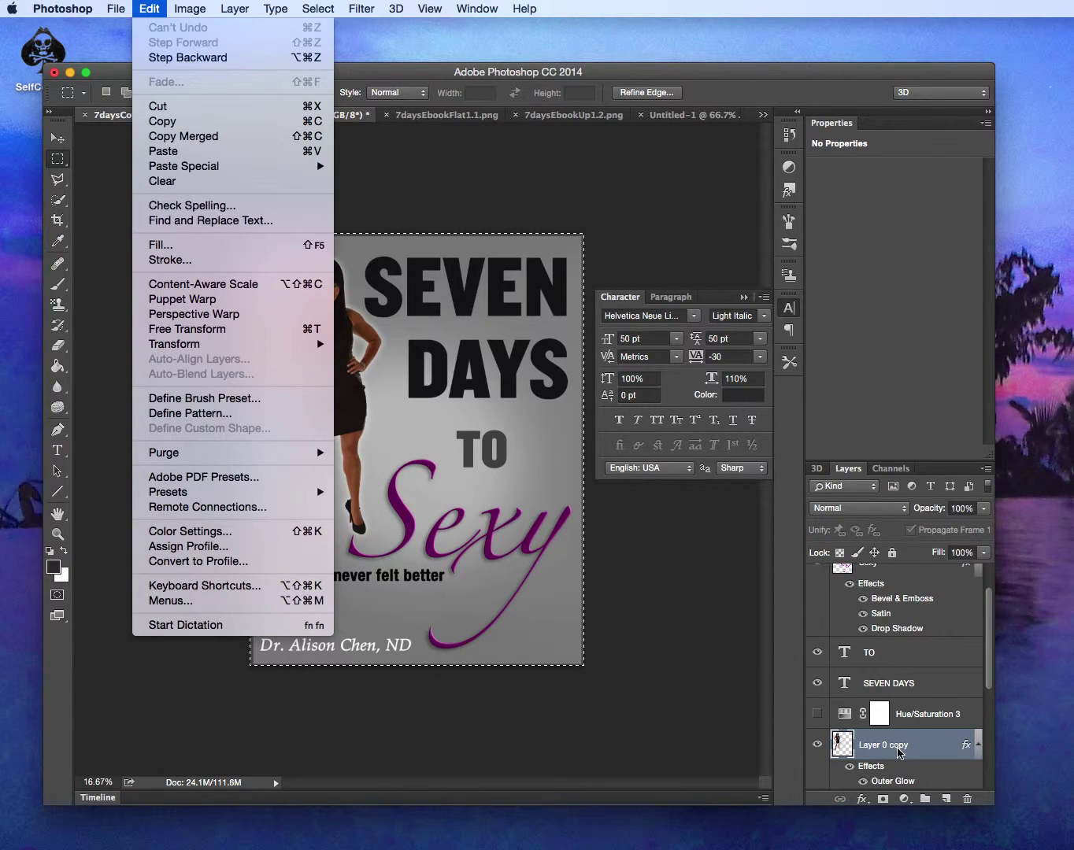
click(196, 137)
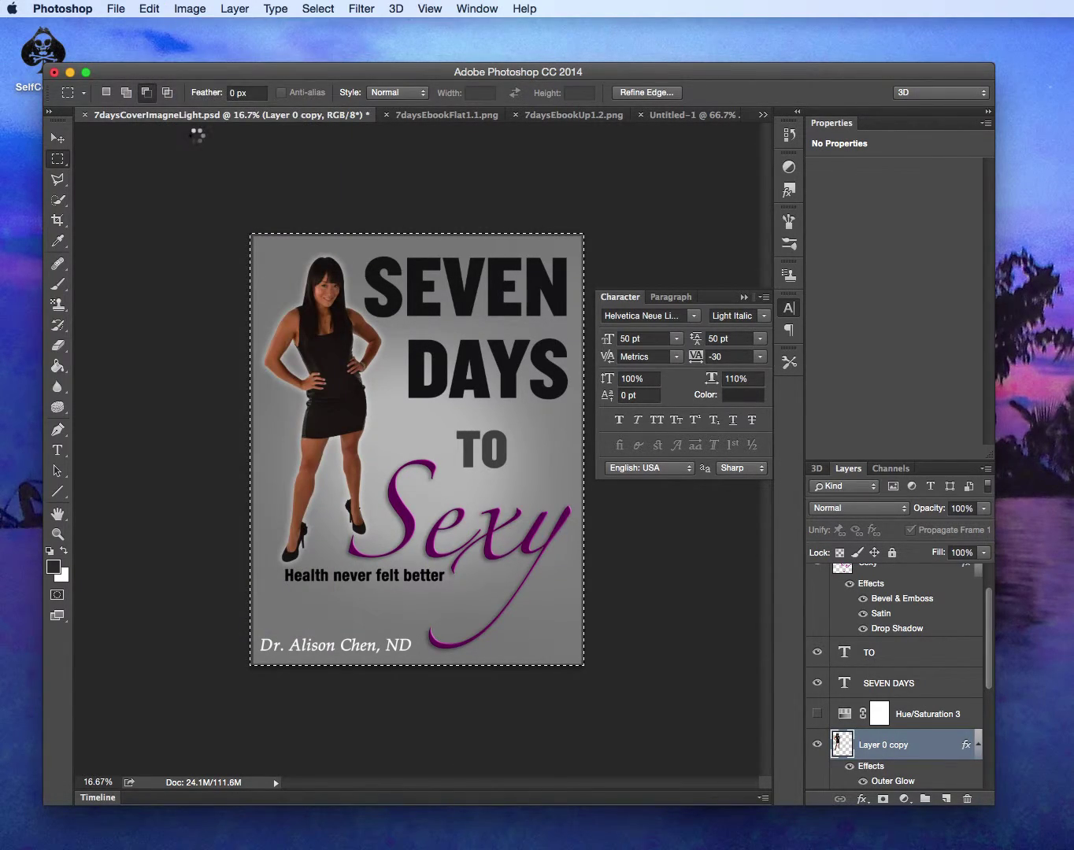
click(589, 118)
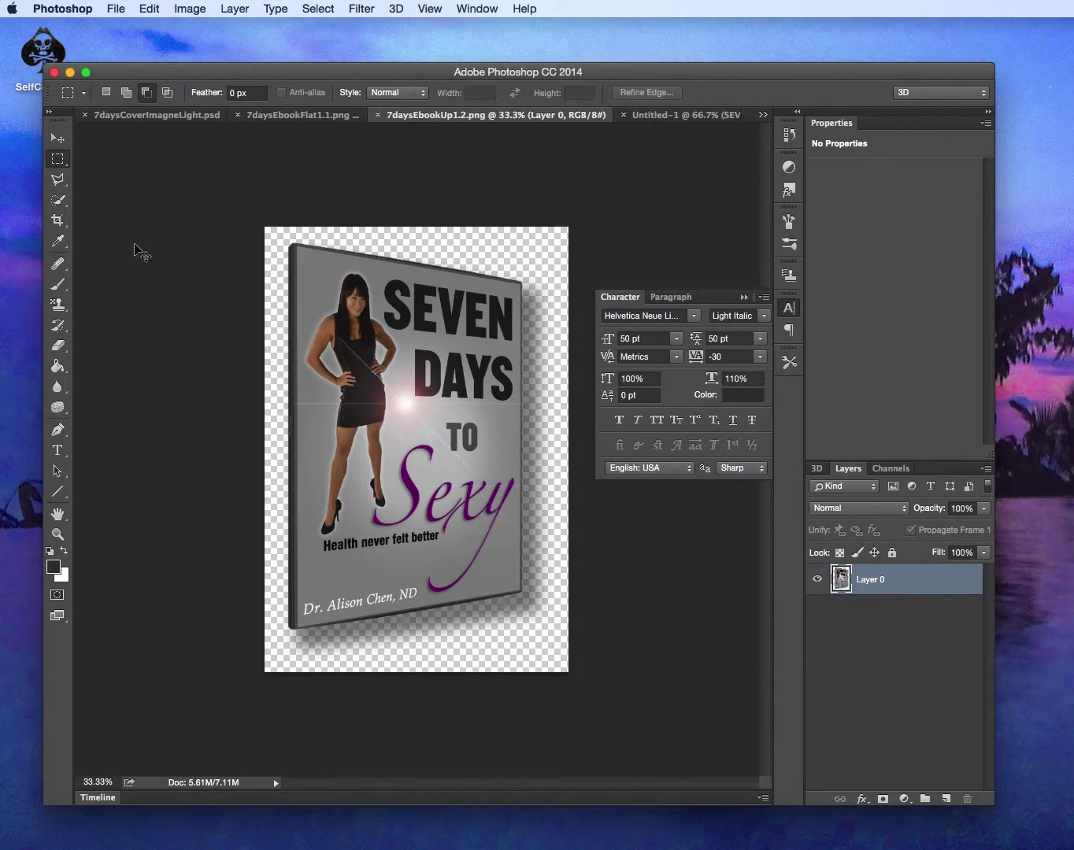
key(super+v)
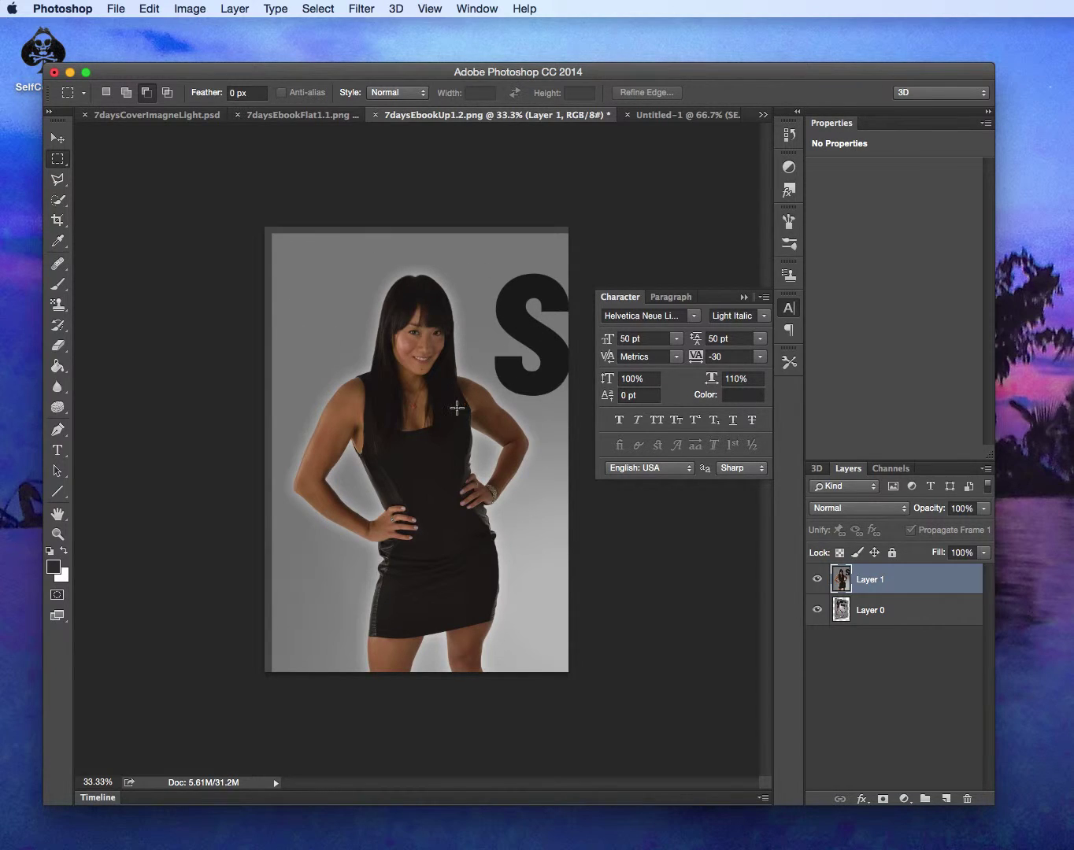
Scale the pasted cover to about 44.5% and align its left edge with the mockup book's spine, matching the spine's height.
click(58, 137)
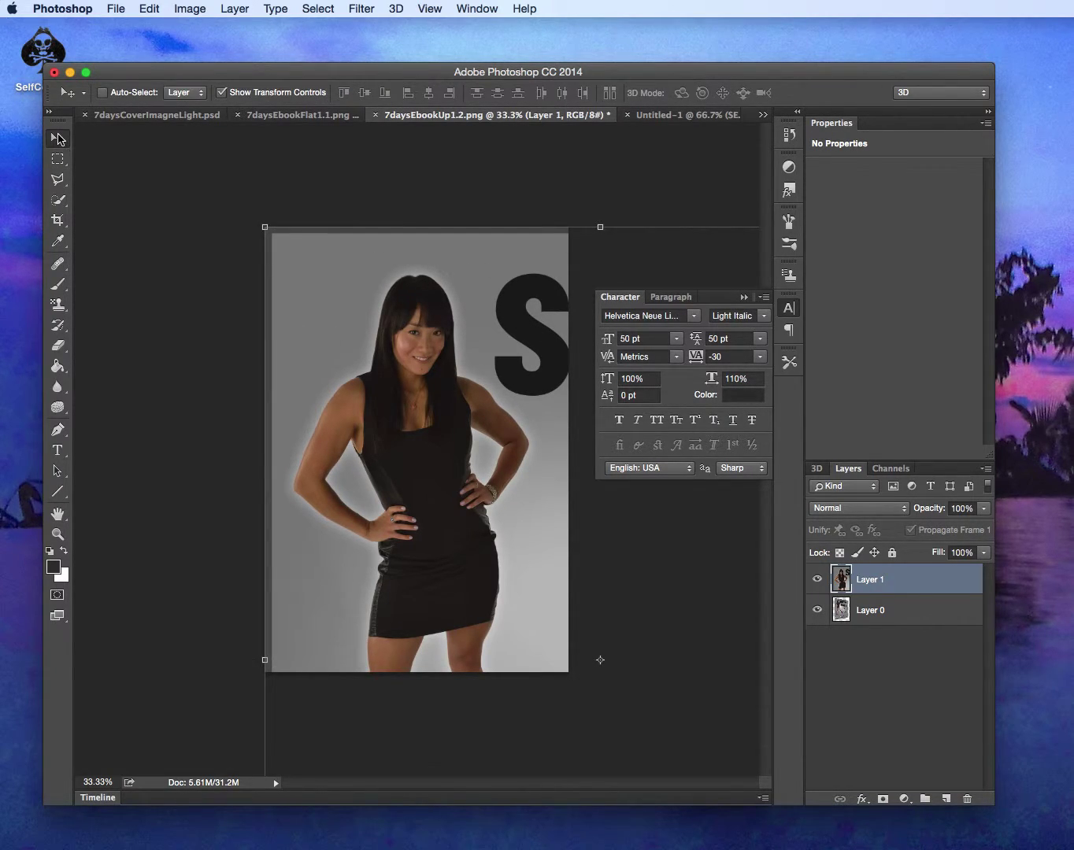
click(265, 230)
drag(266, 229, 524, 589)
drag(541, 650, 349, 417)
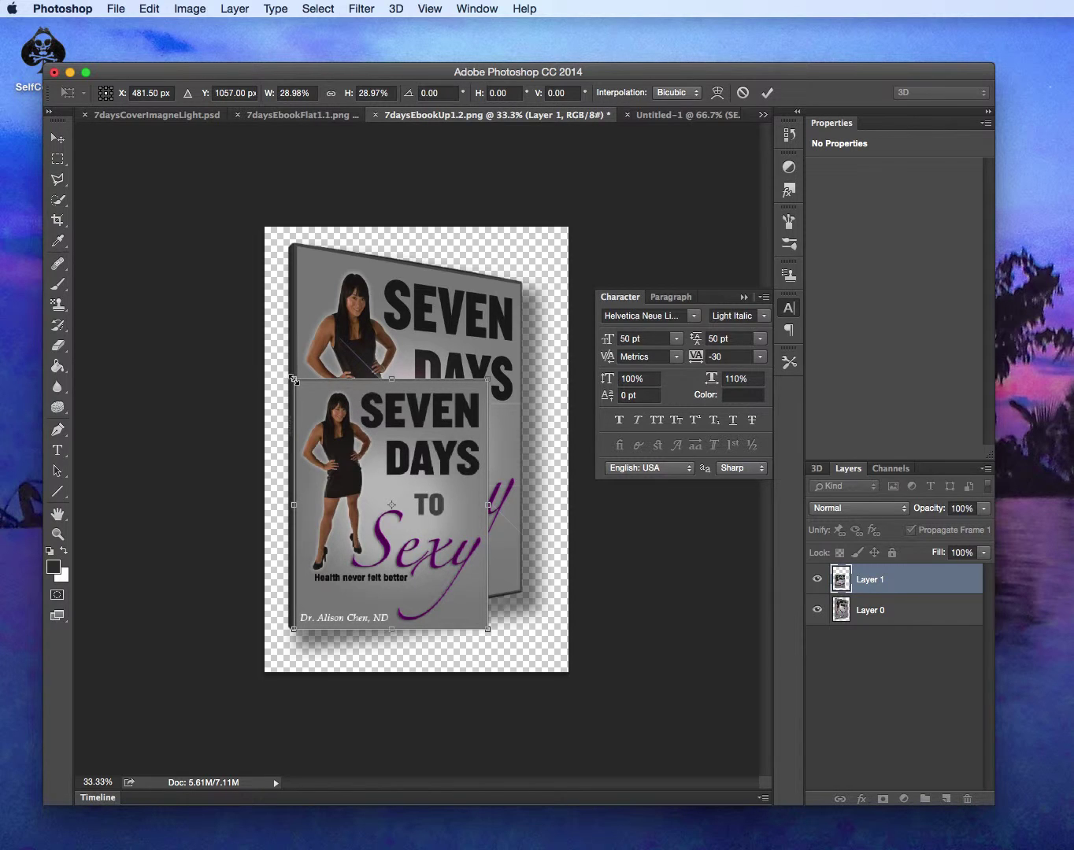
drag(294, 379, 252, 196)
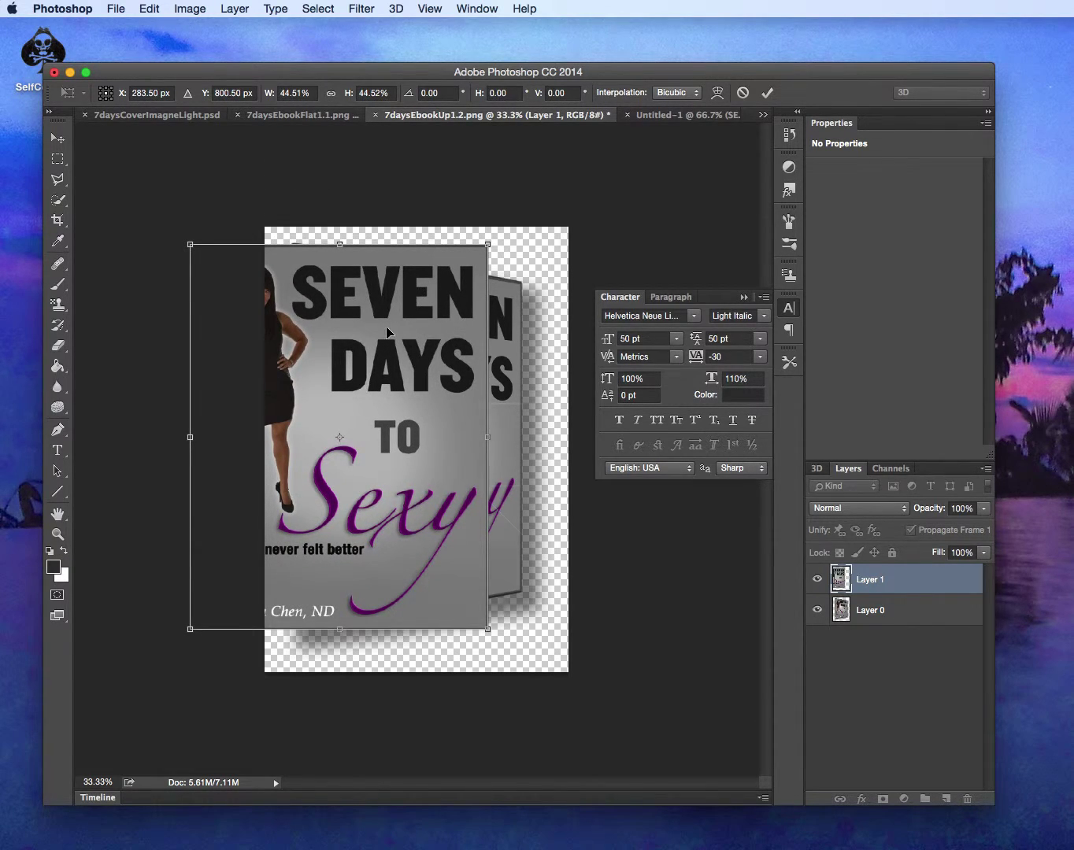
drag(387, 335, 493, 336)
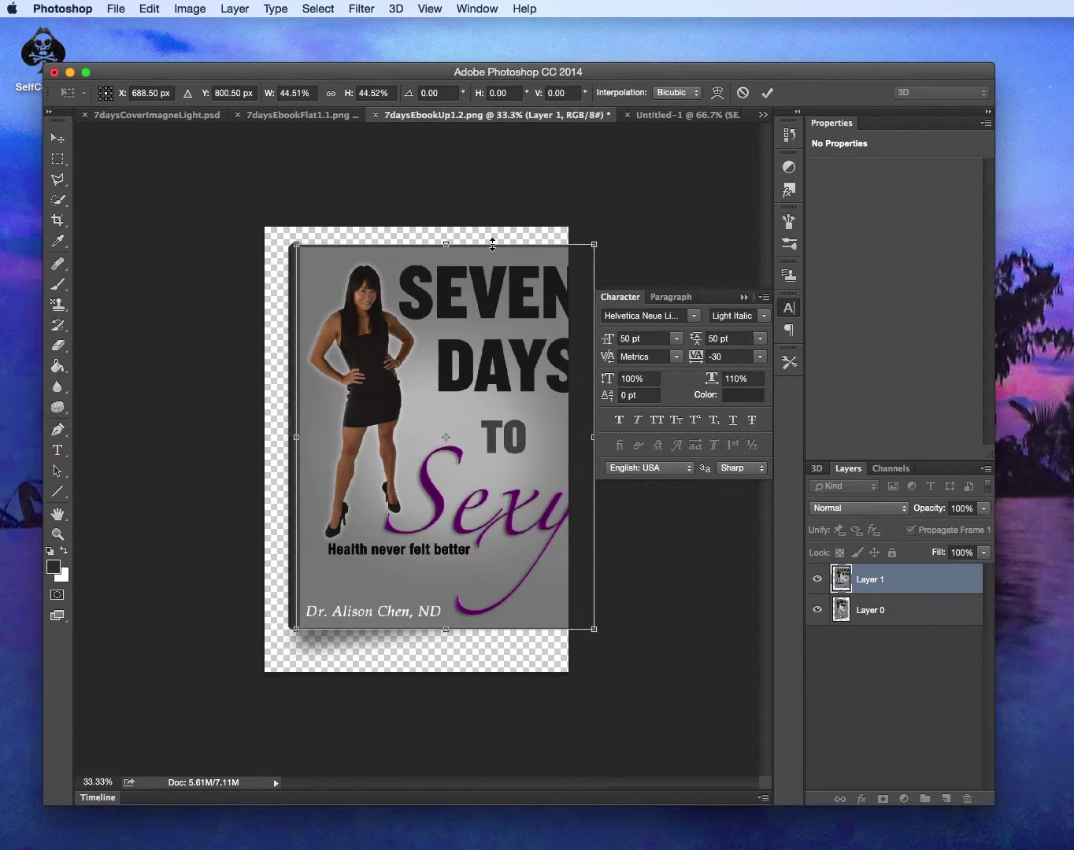
click(767, 95)
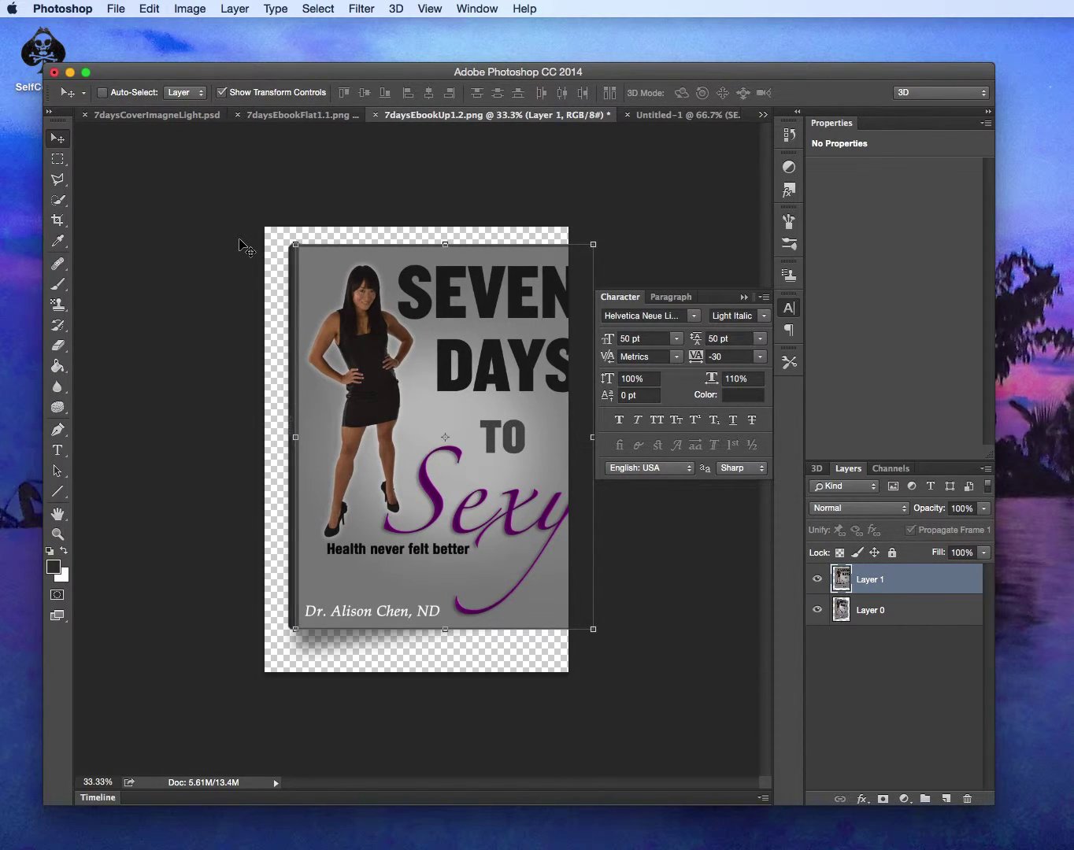
Apply a Perspective transform to the pasted cover, shortening its right edge symmetrically at an angle of about 9.7°.
click(148, 11)
mouse_move(178, 15)
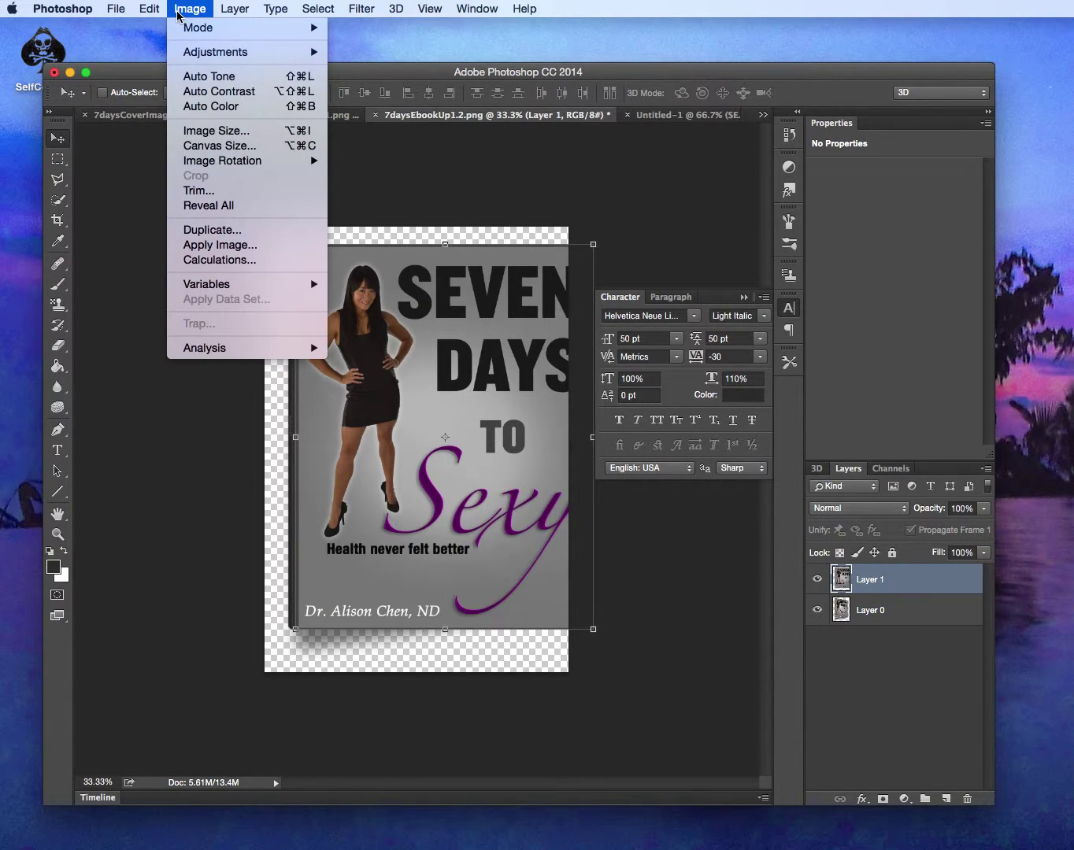
mouse_move(223, 15)
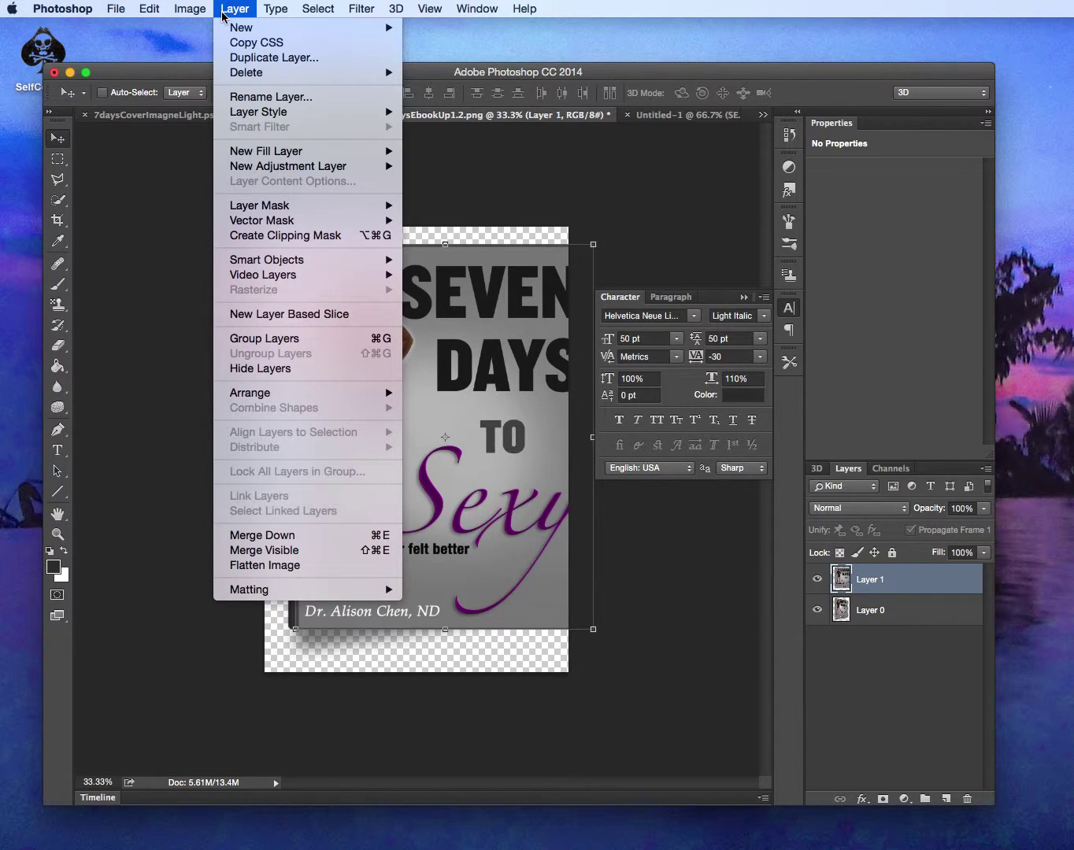
mouse_move(136, 7)
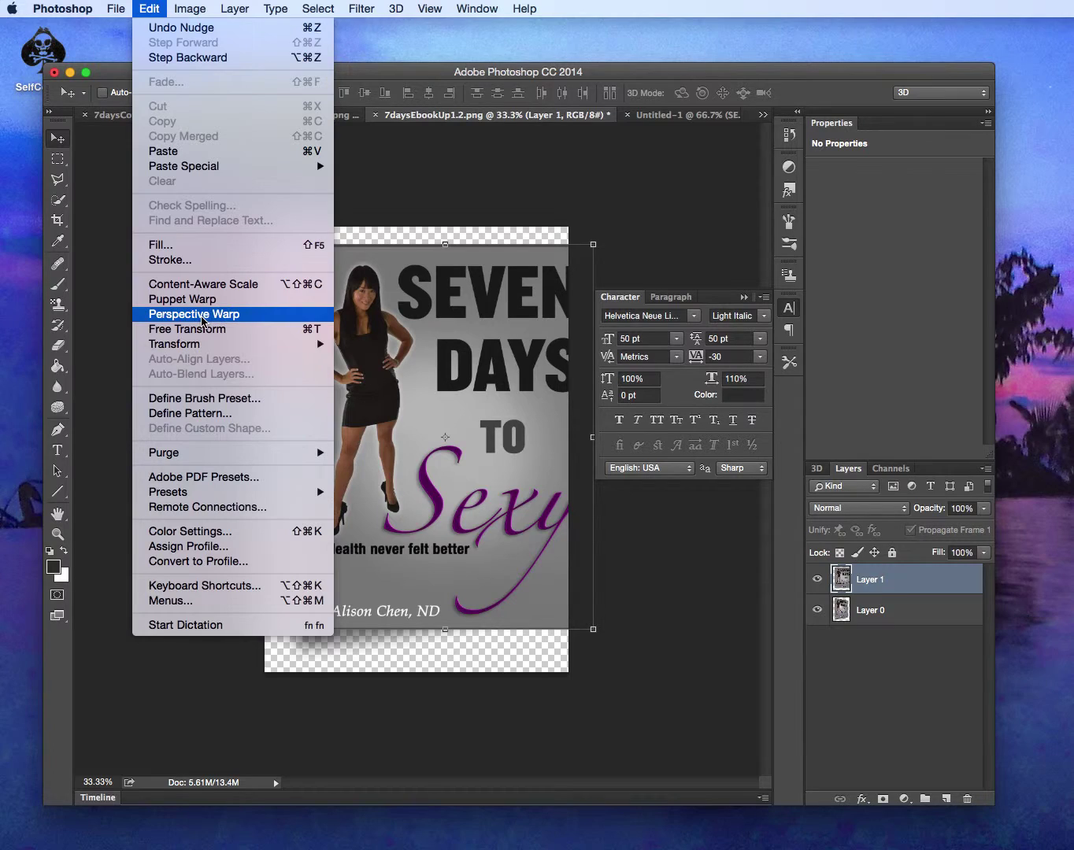
mouse_move(203, 348)
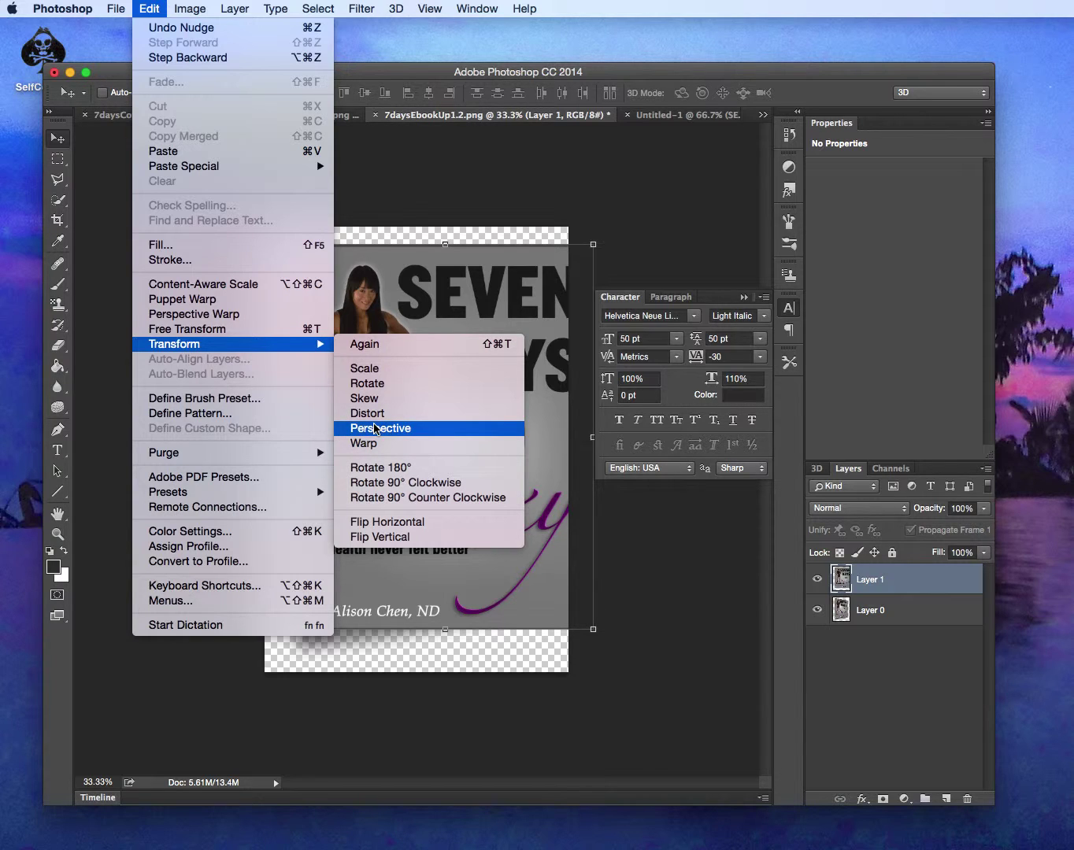
click(375, 429)
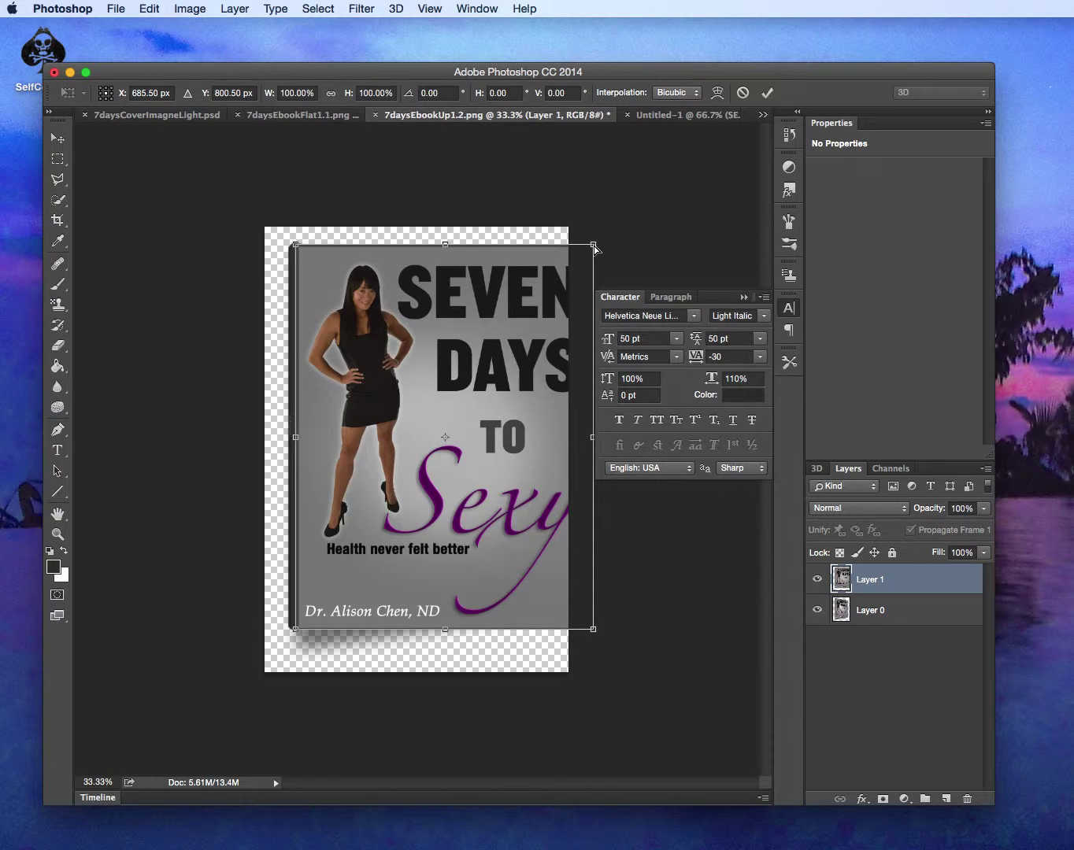
drag(594, 247, 545, 296)
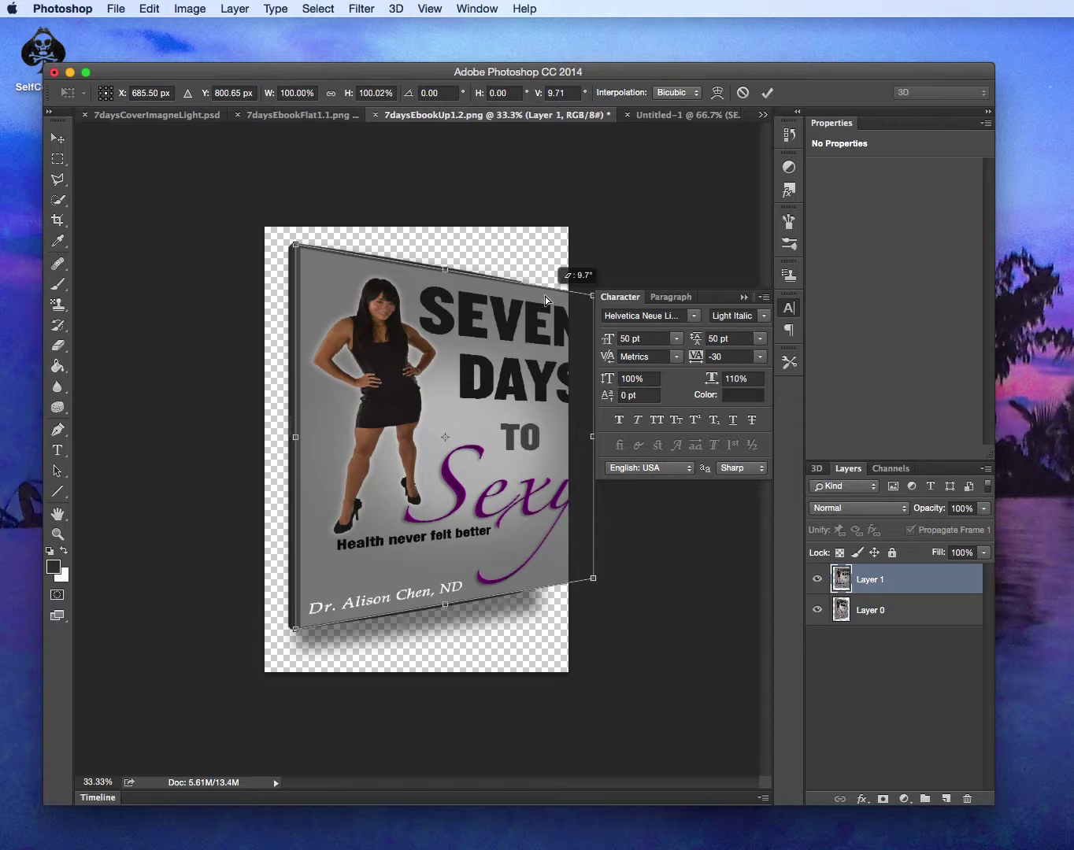
drag(545, 297, 544, 296)
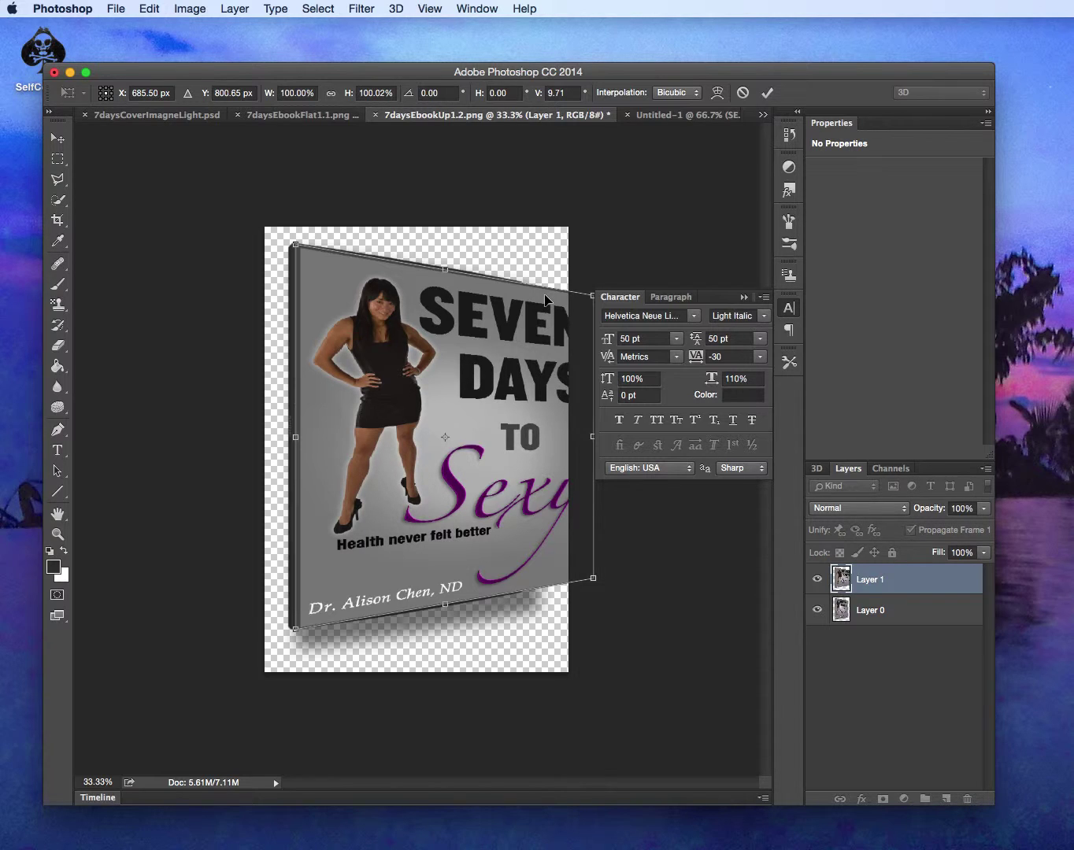
key(Return)
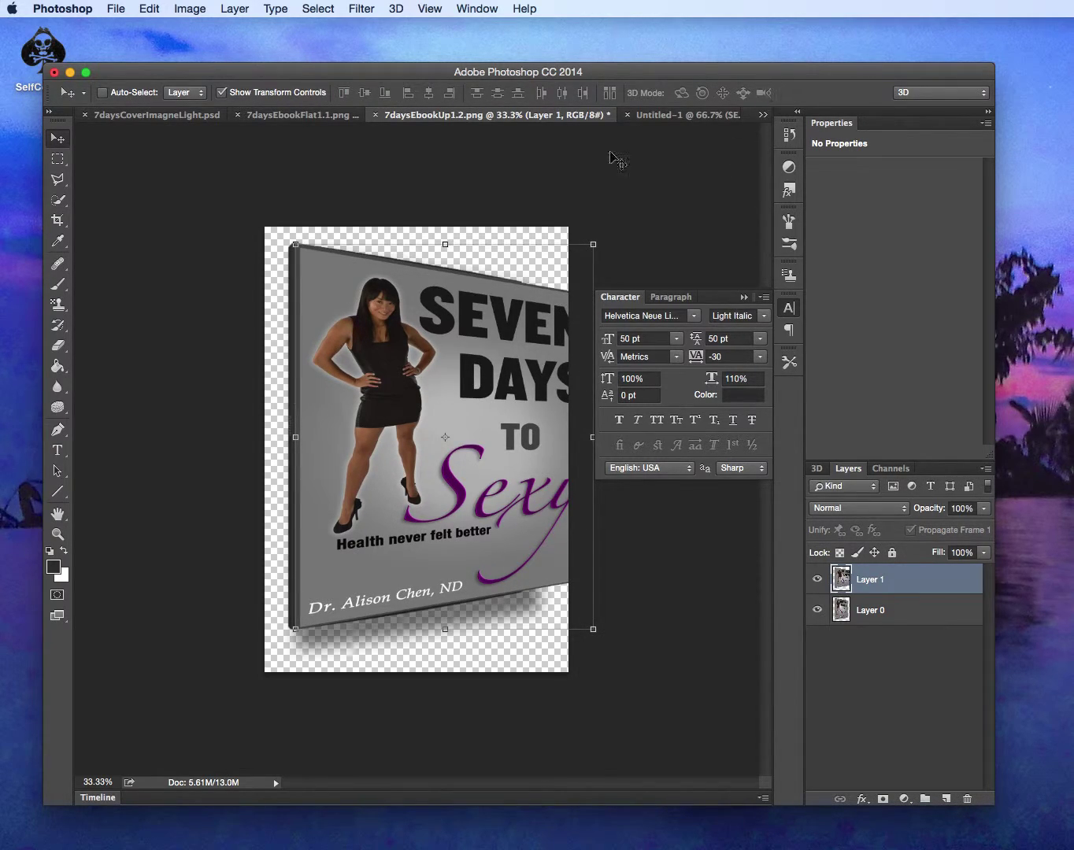
Scale the cover layer to about 75.7% width and 97.4% height, bringing its right edge to the mockup book's right edge.
click(116, 9)
click(116, 8)
drag(593, 244, 520, 256)
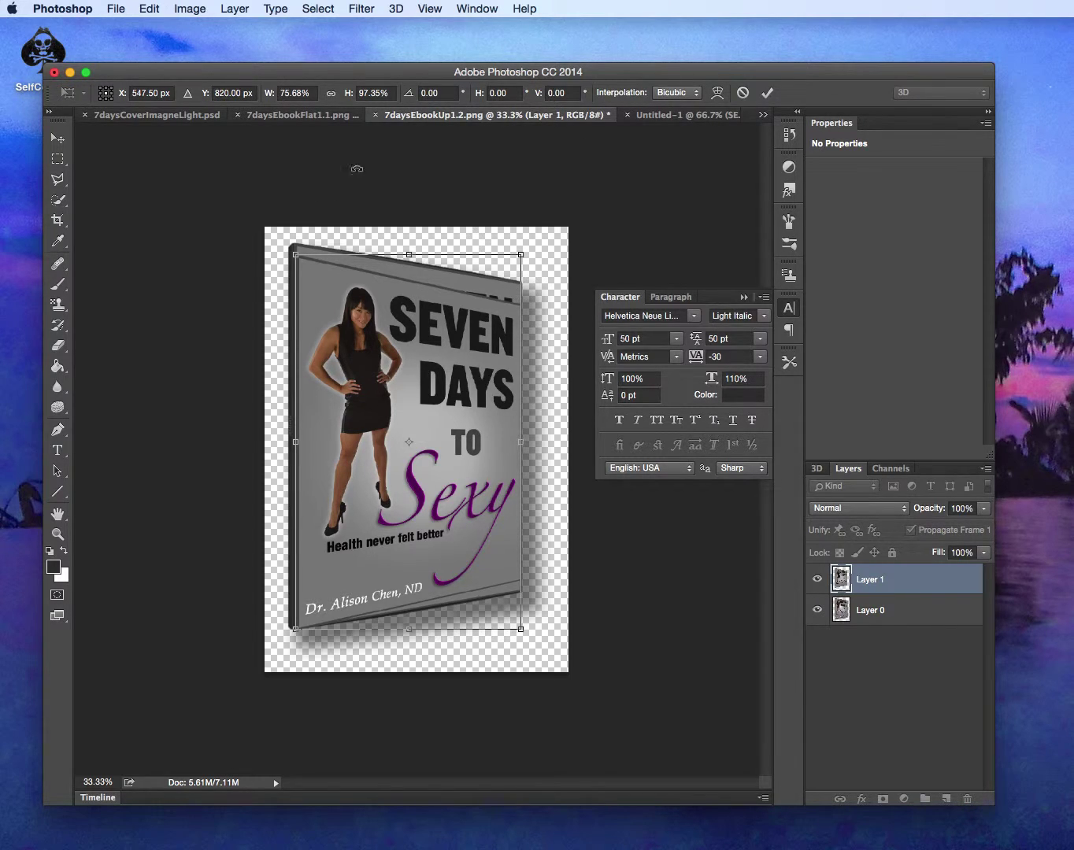
Skew the cover's upper corners and lower-right corner until its edges match the mockup book's front face, and apply the transform.
click(147, 8)
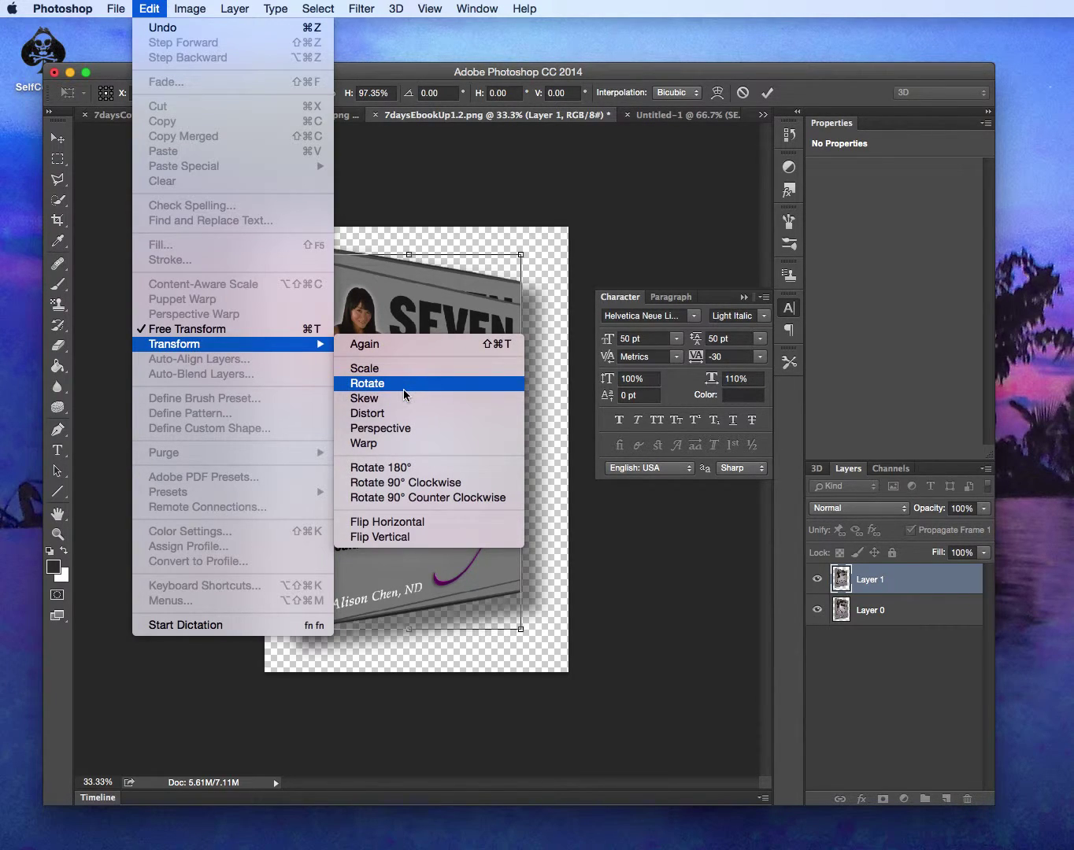
click(401, 398)
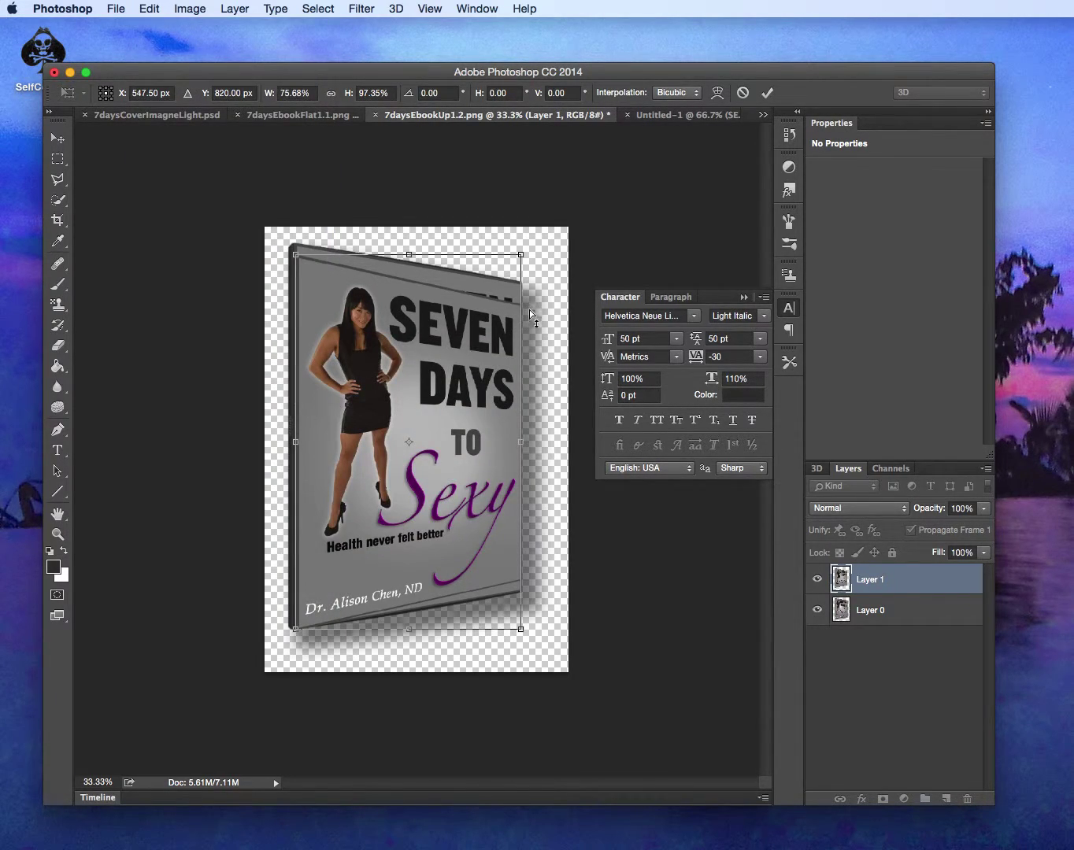
drag(521, 257, 525, 229)
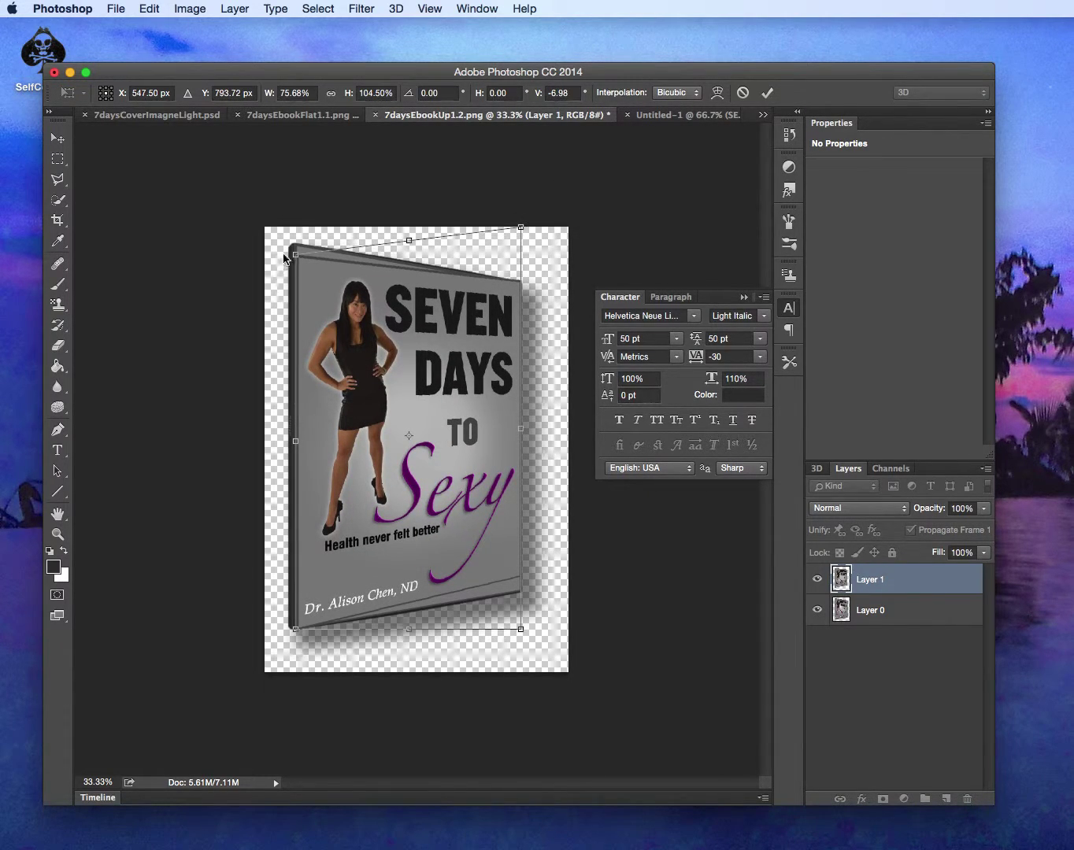
drag(295, 256, 295, 246)
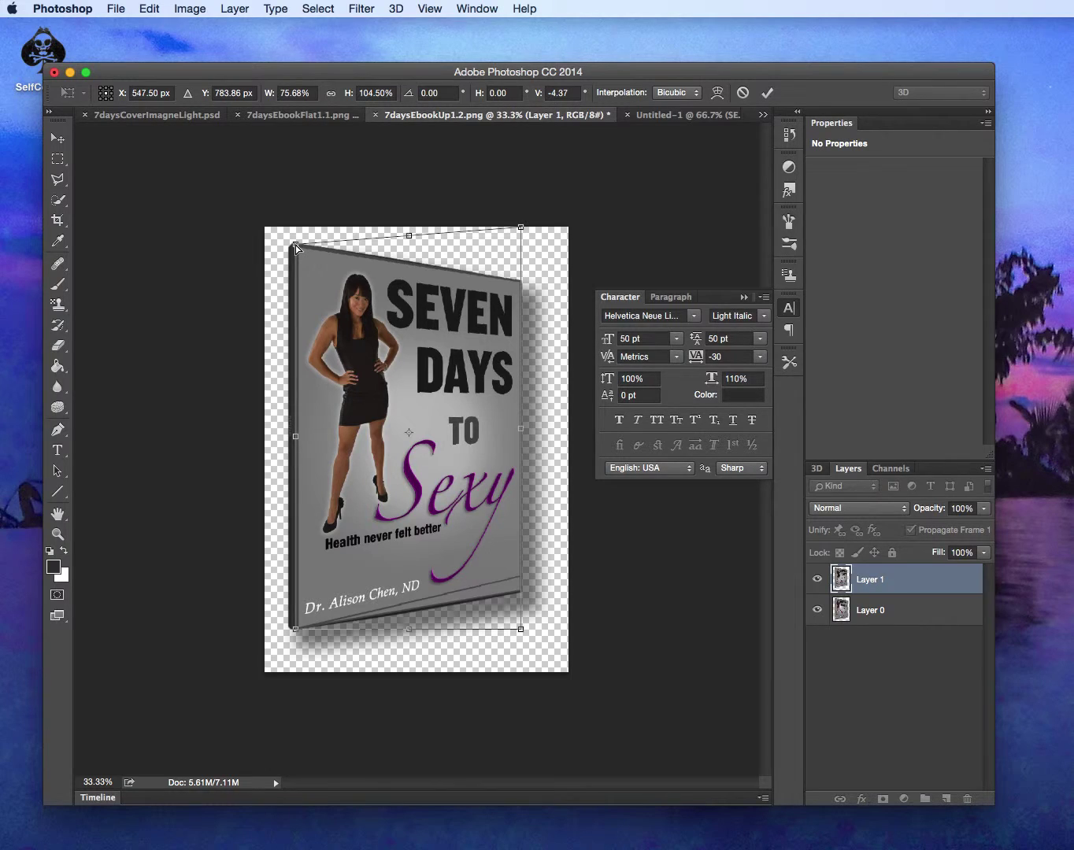
drag(521, 633, 521, 648)
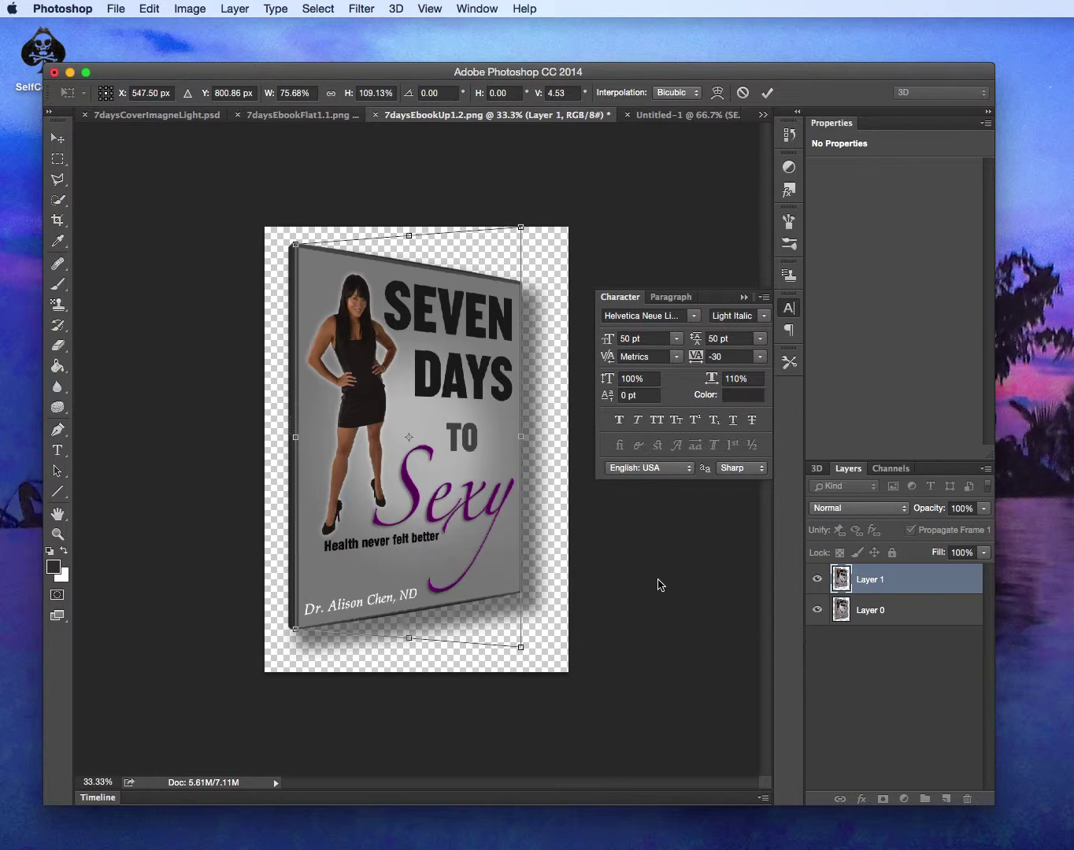
key(Return)
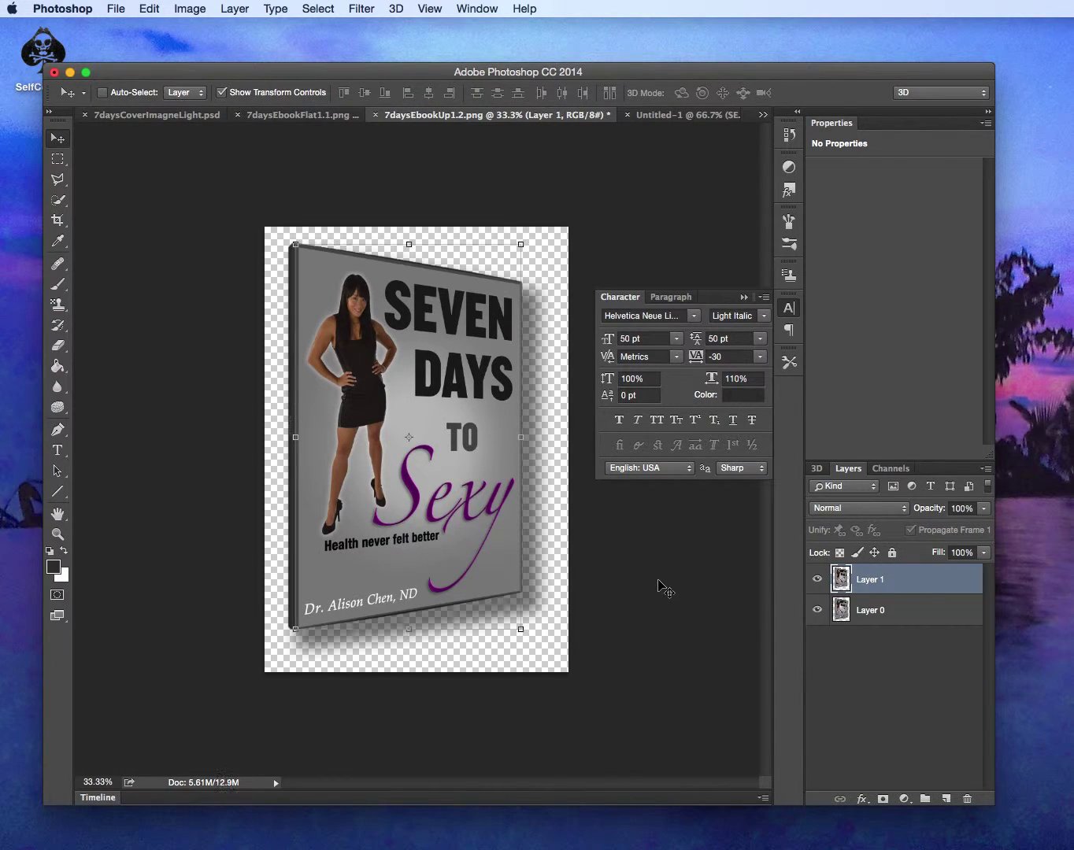
Deselect the cover layer, view the flat-lying book in 7daysEbookFlat1.1.png and return to 7daysCoverImagneLight.psd.
click(910, 668)
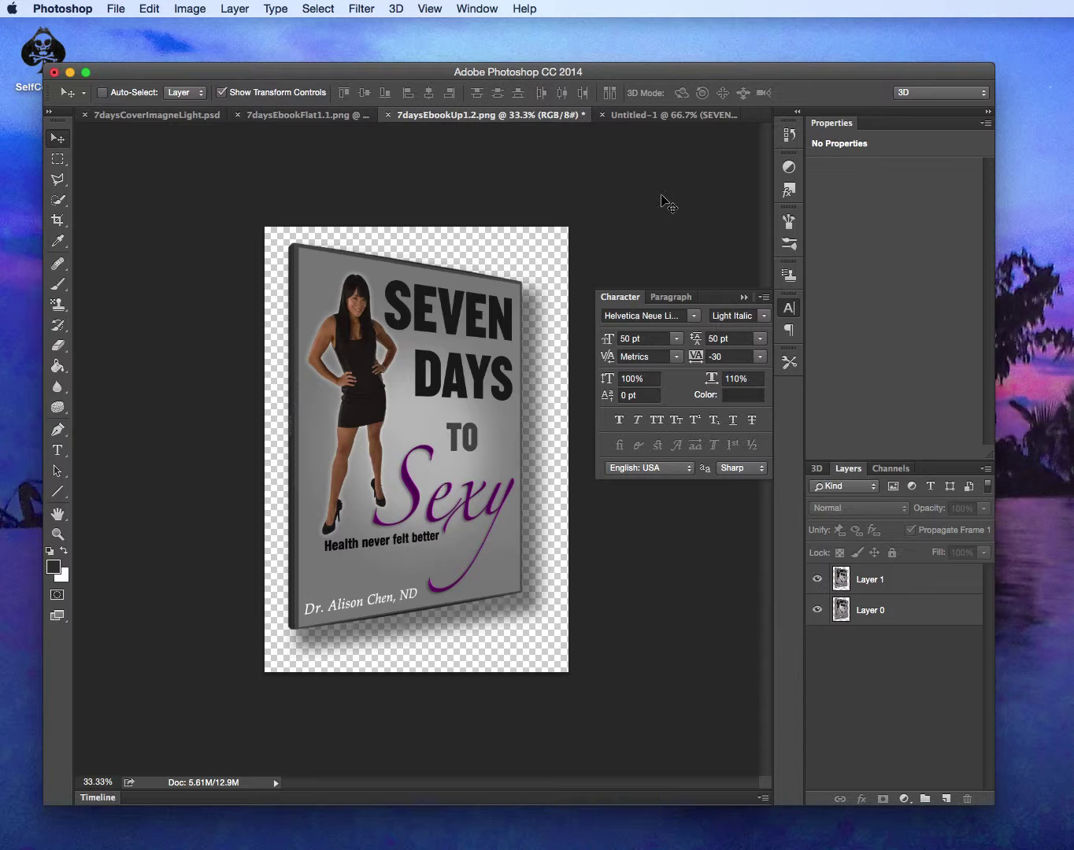
click(315, 116)
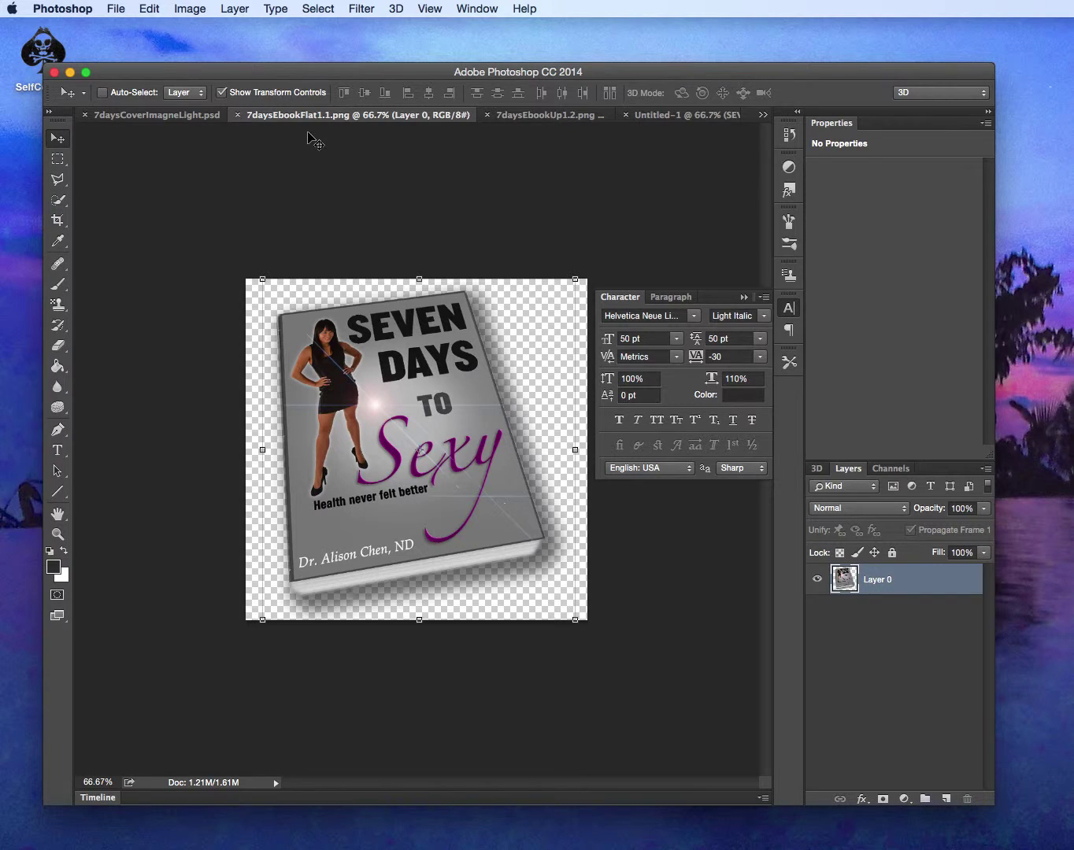
click(202, 118)
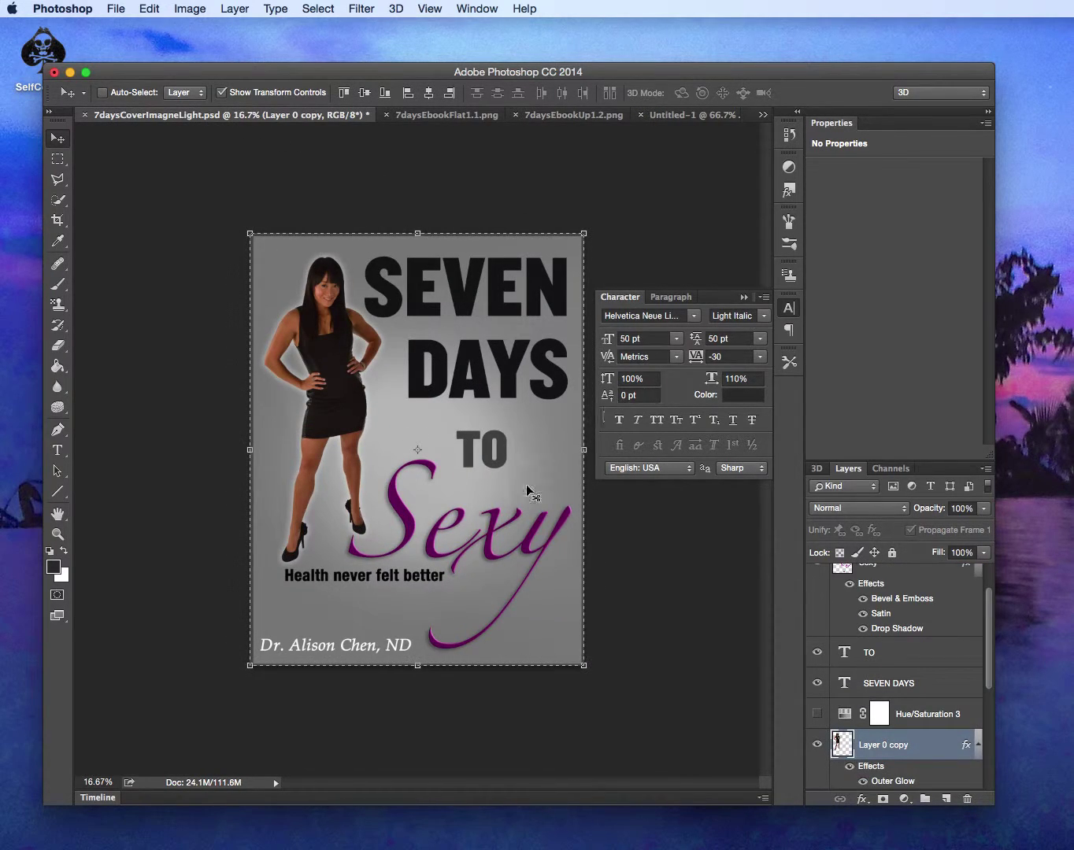